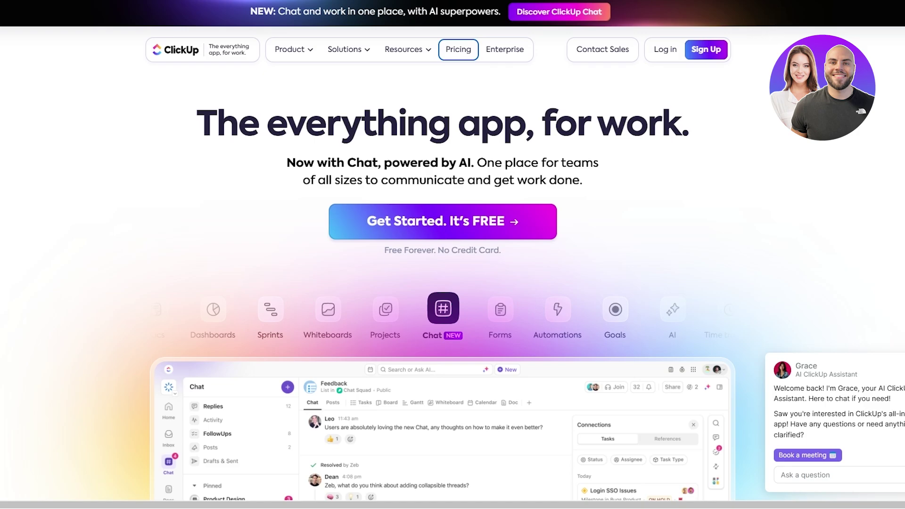
Look over the ClickUp homepage and the product's capabilities and full feature overview.
scroll(750, 91, down, 15)
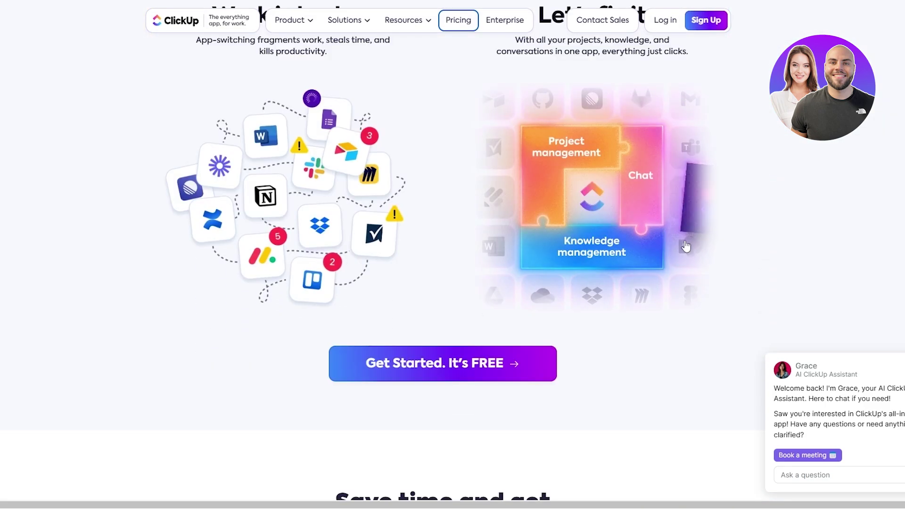
scroll(406, 353, up, 12)
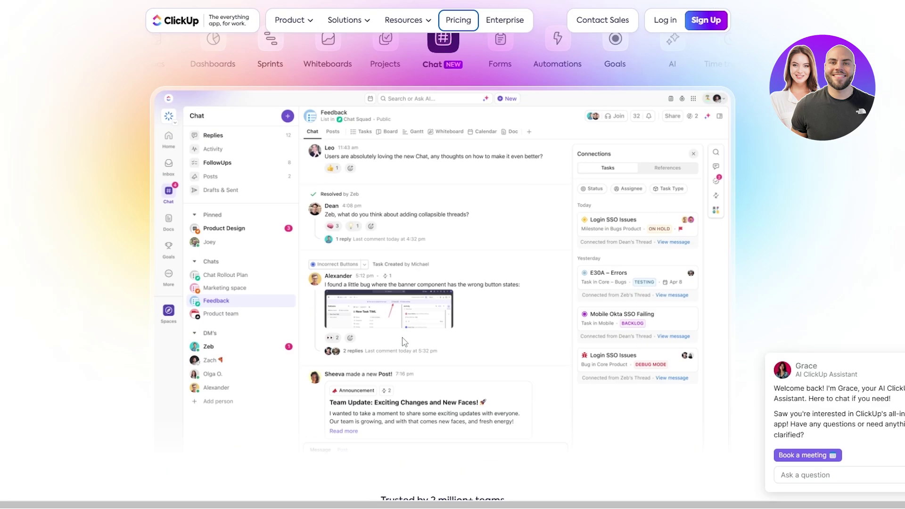
scroll(404, 342, up, 4)
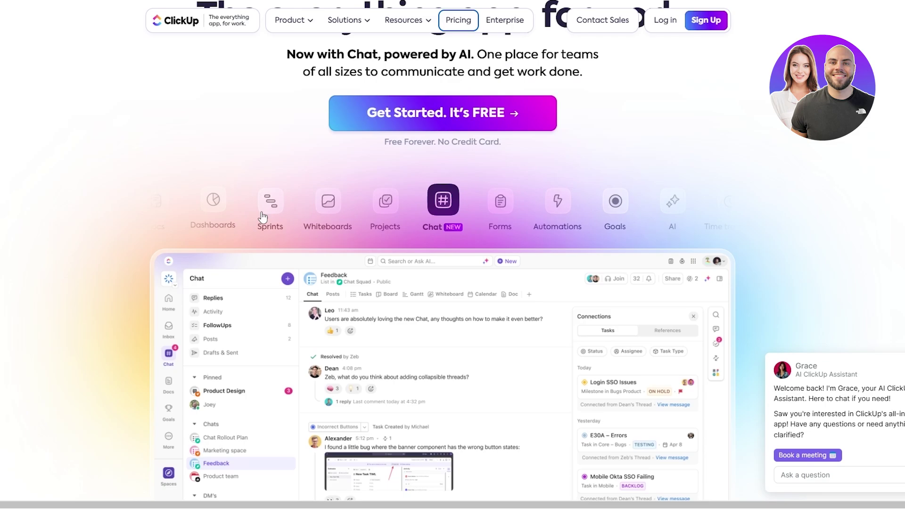
scroll(698, 198, up, 3)
mouse_move(291, 49)
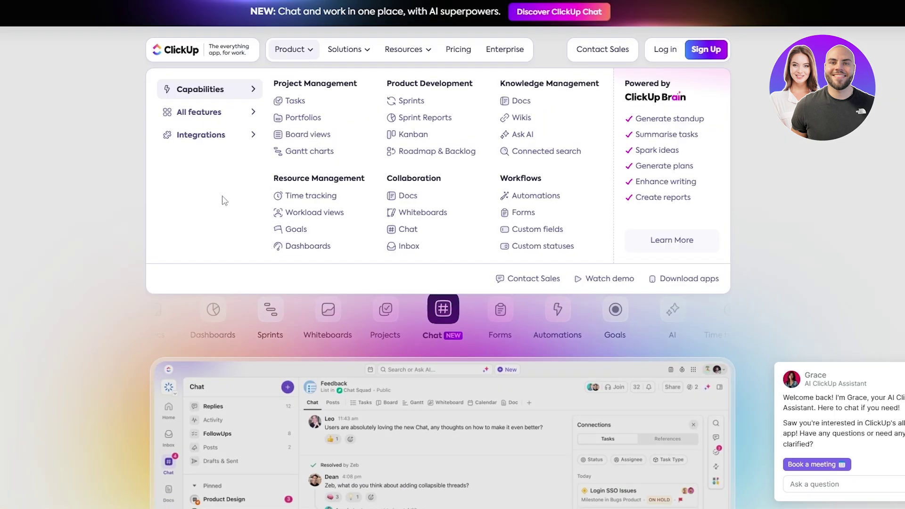
mouse_move(232, 117)
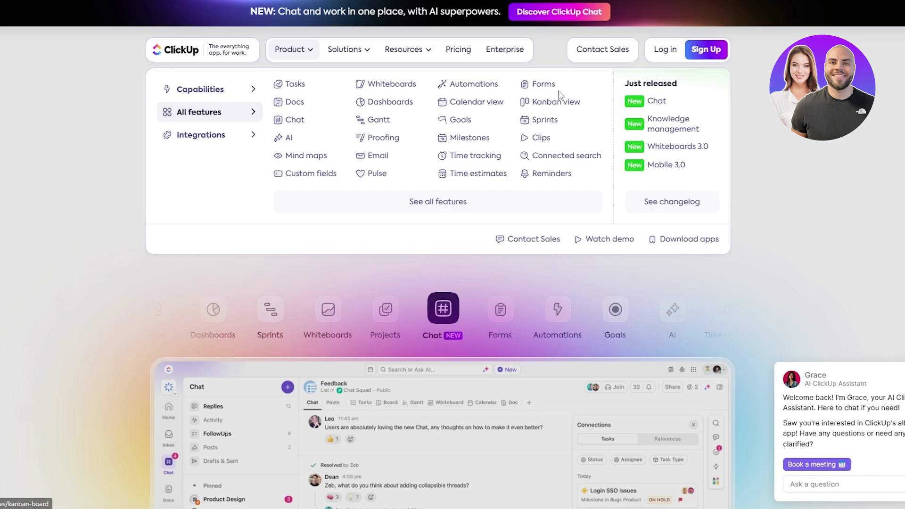
Open the Time tracking feature page and read its introduction and the section on tracking from any device.
click(467, 160)
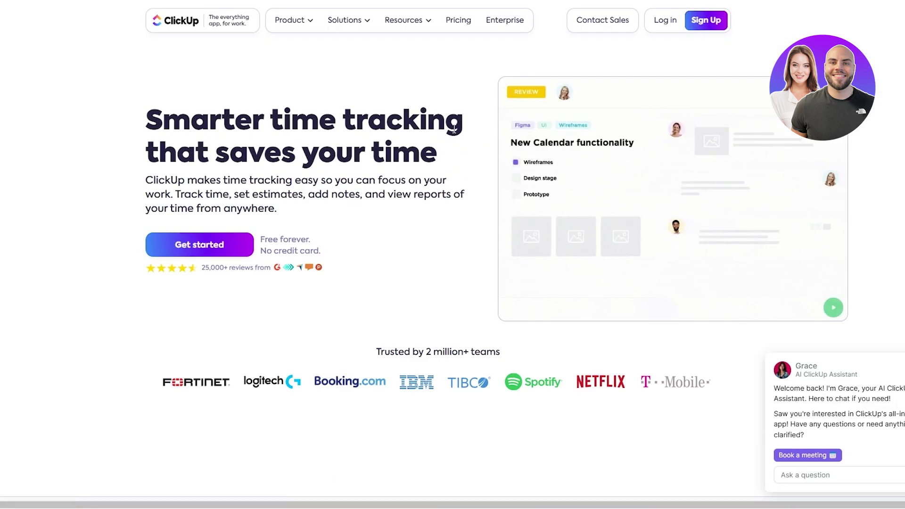
drag(137, 141, 518, 91)
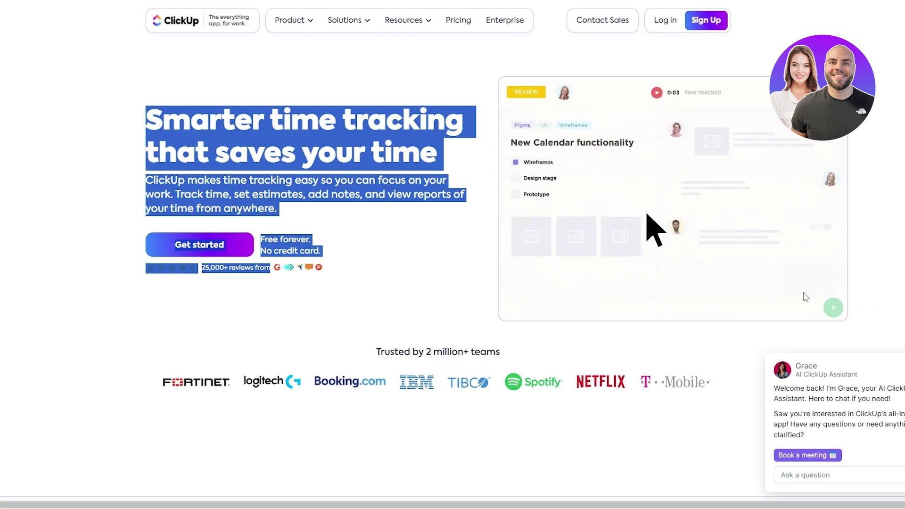
scroll(613, 305, down, 4)
click(463, 279)
scroll(226, 281, up, 4)
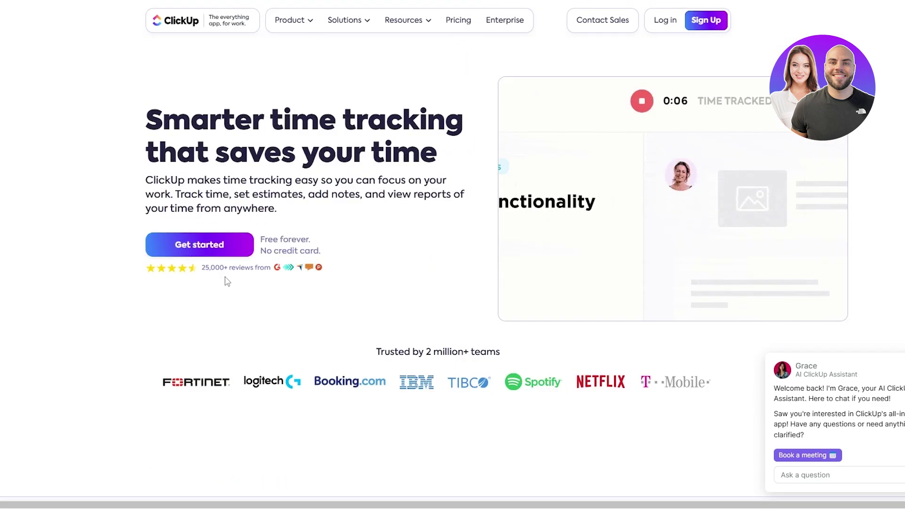
scroll(223, 252, down, 7)
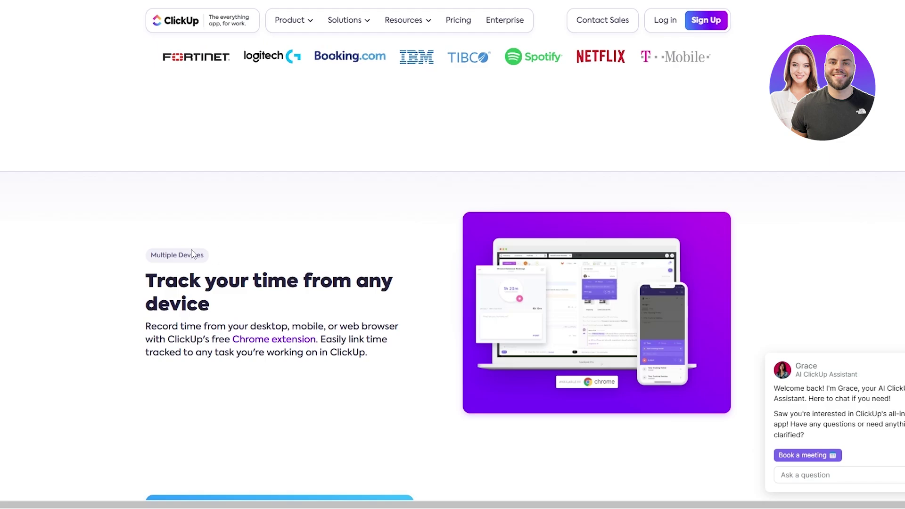
scroll(192, 247, up, 7)
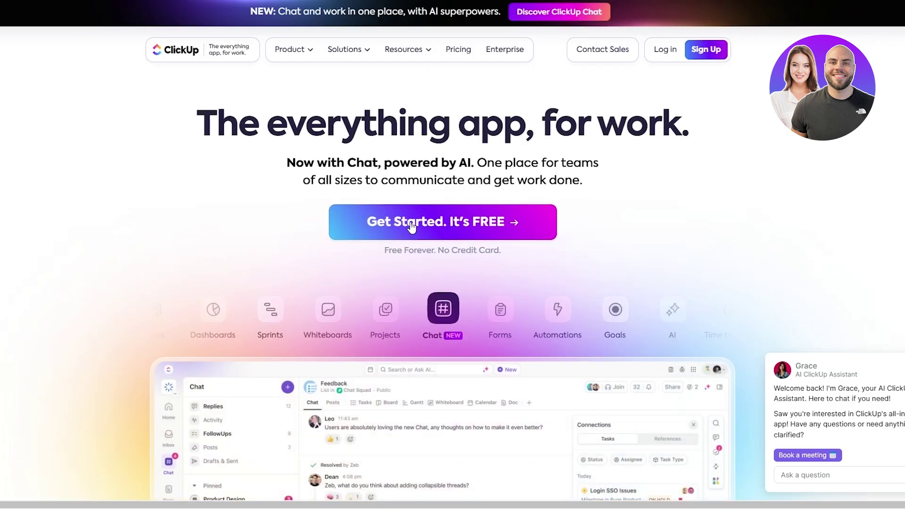
Start the free sign-up and answer the usage, management area (Other) and referral source (YouTube) questions without inviting anyone to the workspace.
click(387, 222)
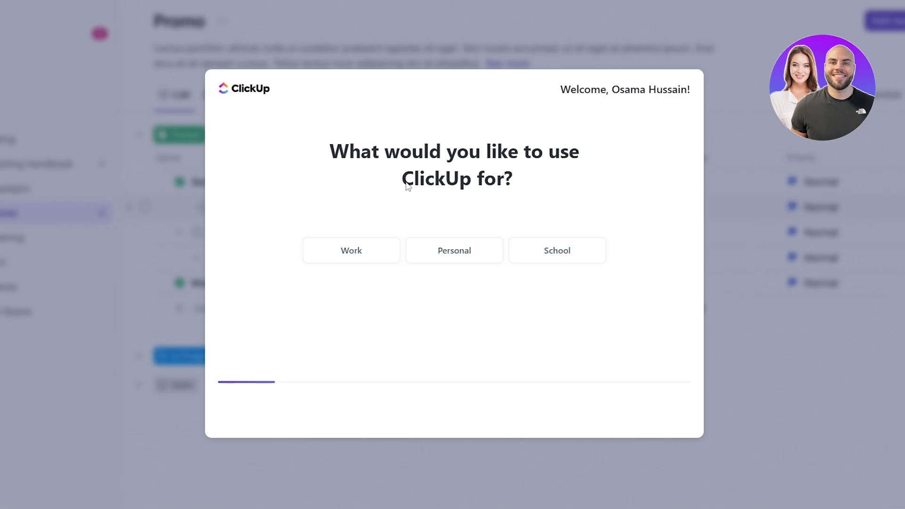
click(409, 260)
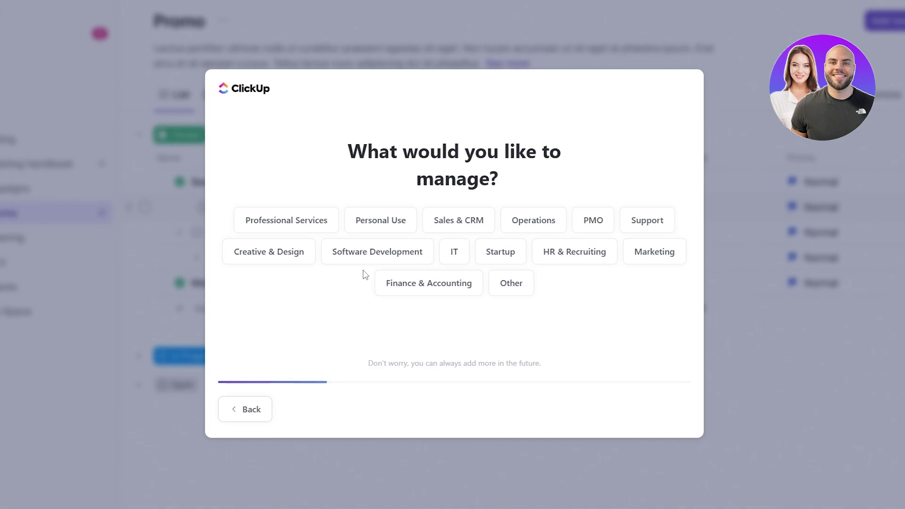
click(493, 293)
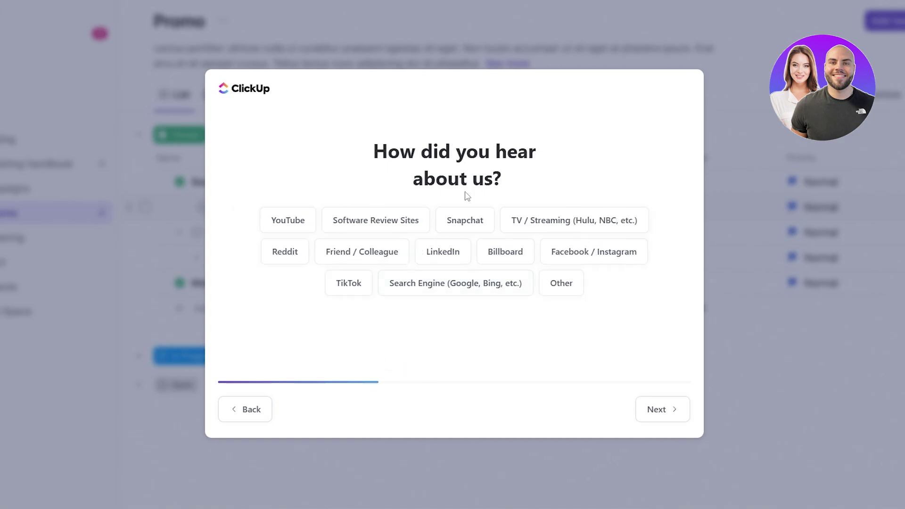
click(280, 219)
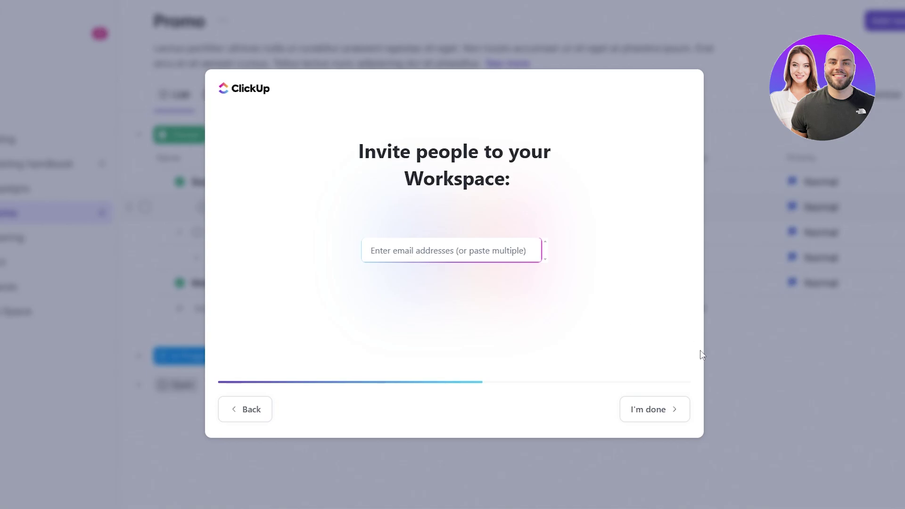
click(687, 403)
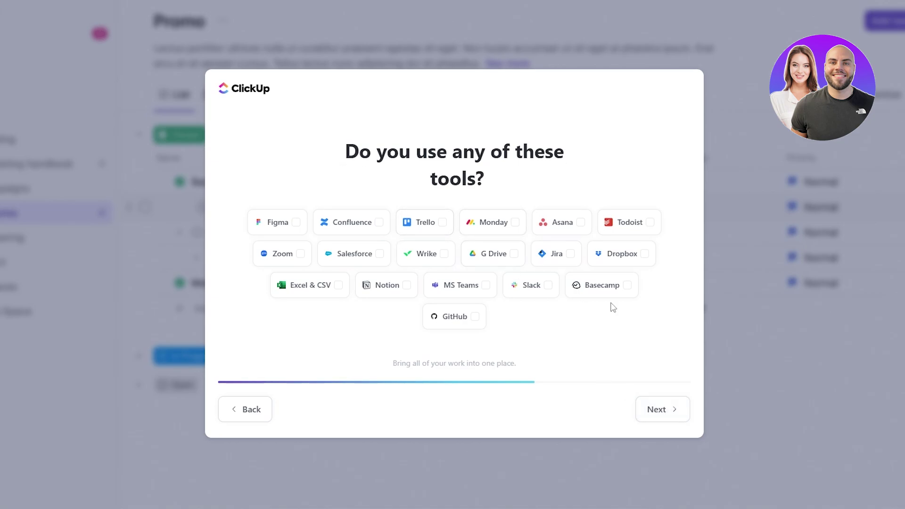
Choose Slack as a used tool and Time Tracking, Boards & Kanban, Calendar, Automations and Gantt Charts as features of interest.
click(546, 293)
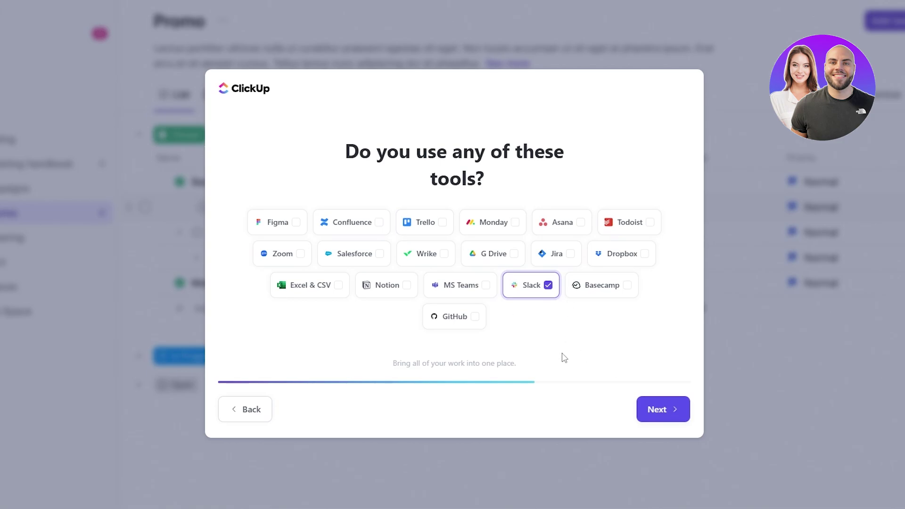
click(673, 408)
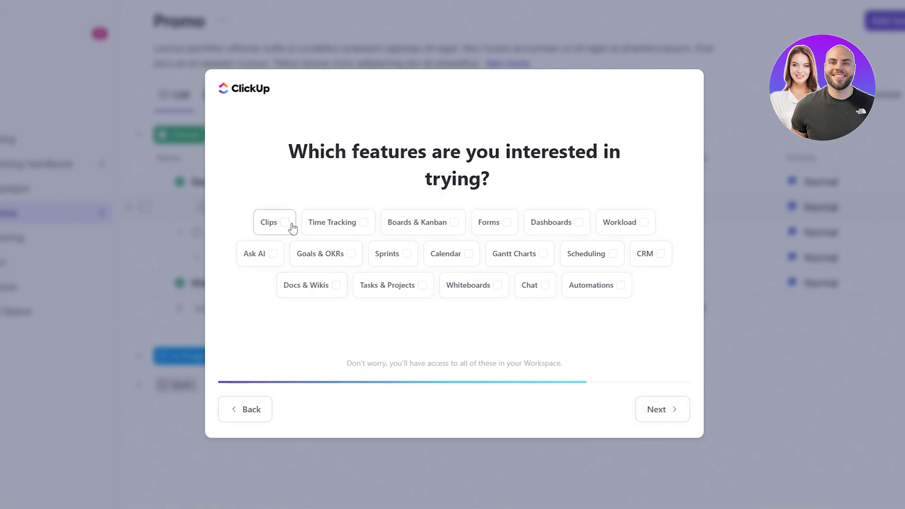
click(362, 223)
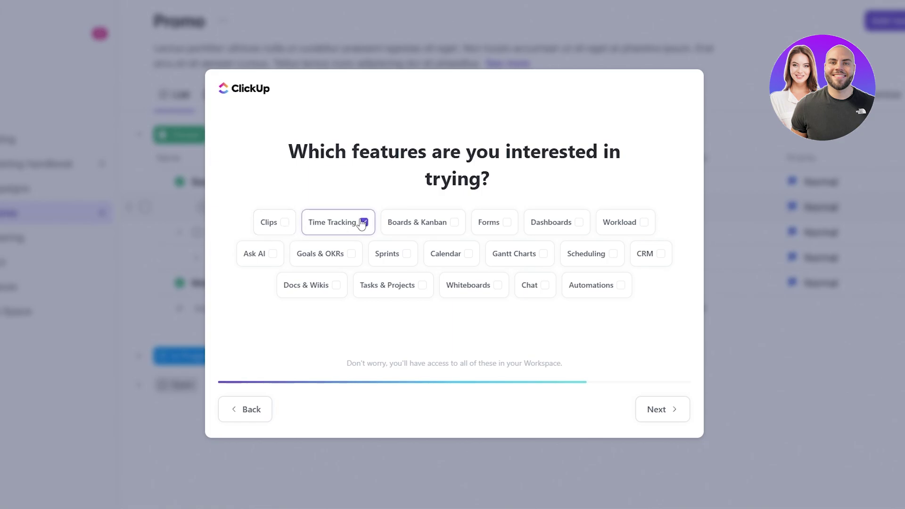
click(454, 225)
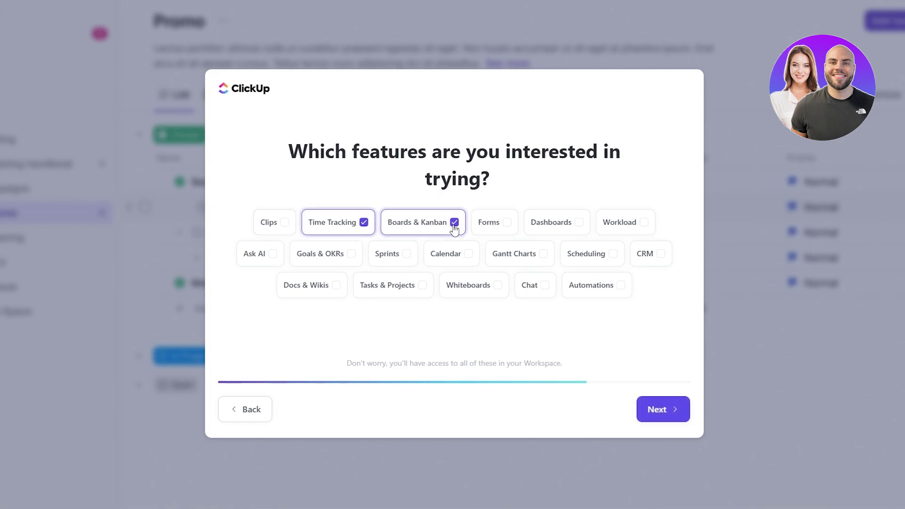
click(449, 259)
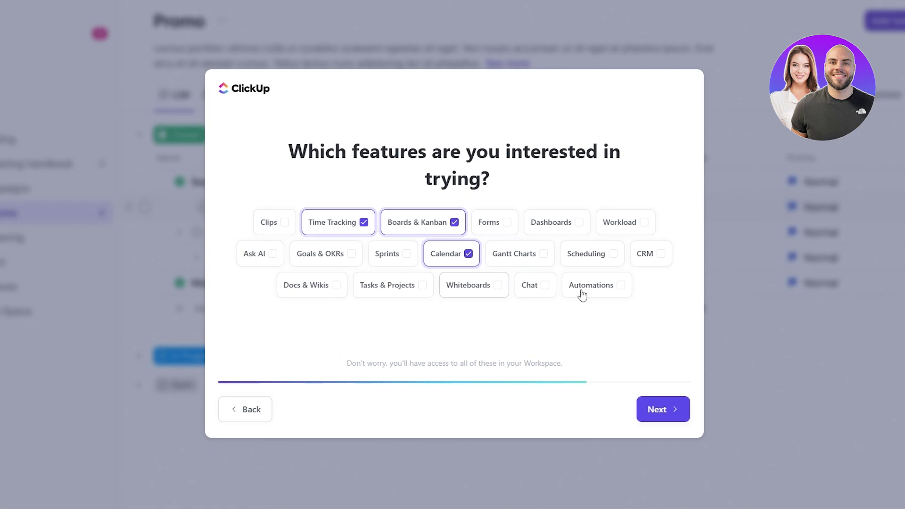
click(613, 288)
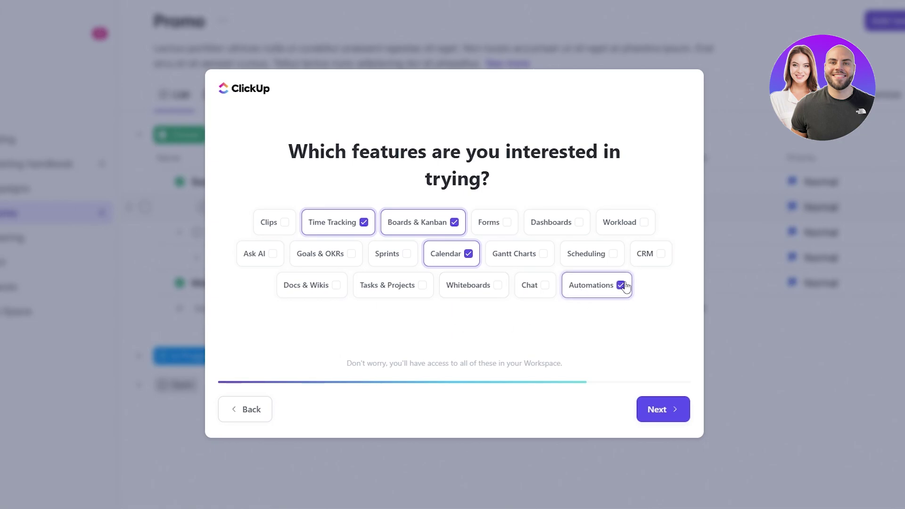
click(516, 257)
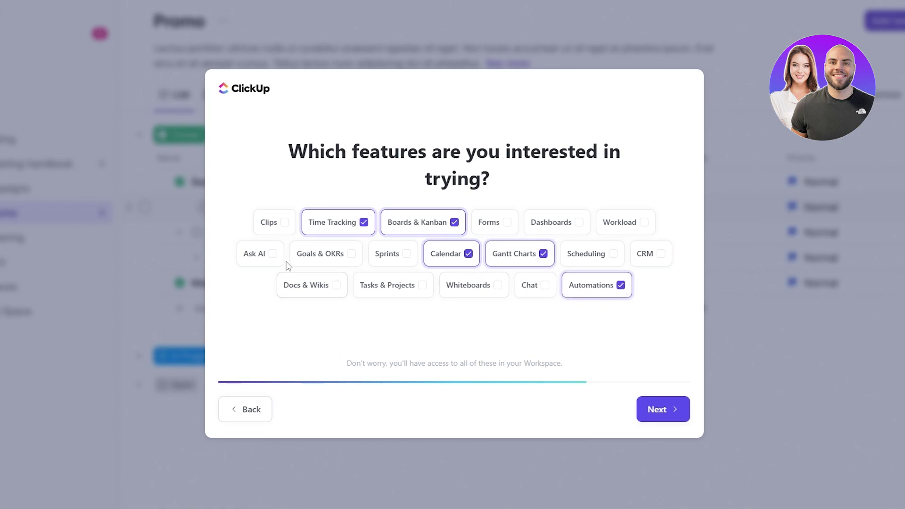
click(663, 410)
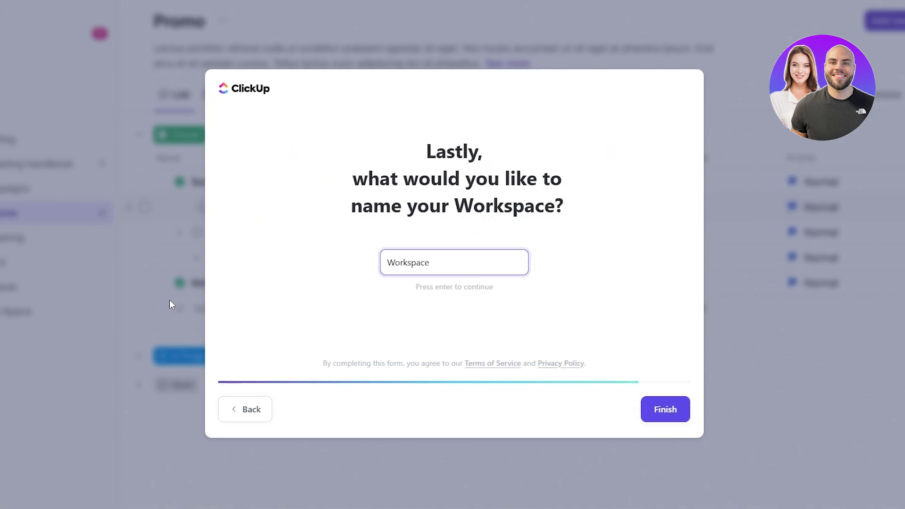
Name the workspace Haymaker and finish the setup, skipping the AI Project Builder and the welcome video.
text(Haymaker)
key(Return)
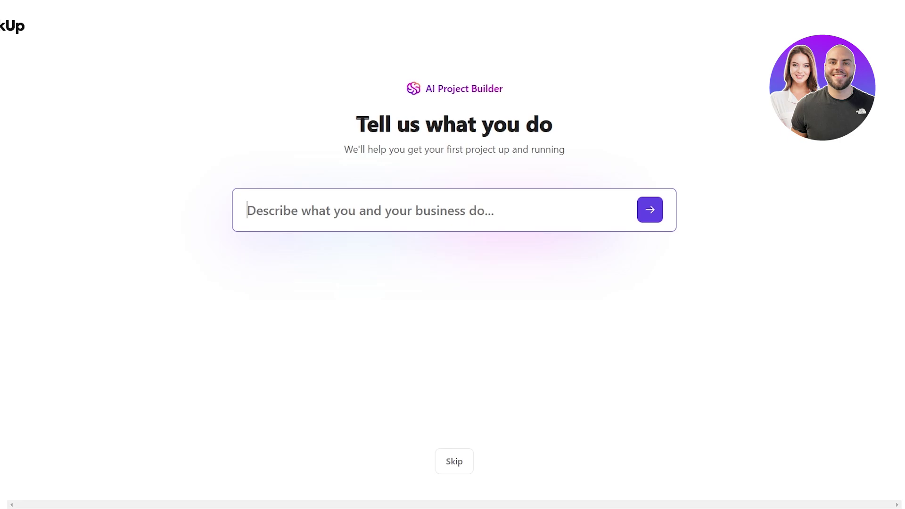
click(442, 462)
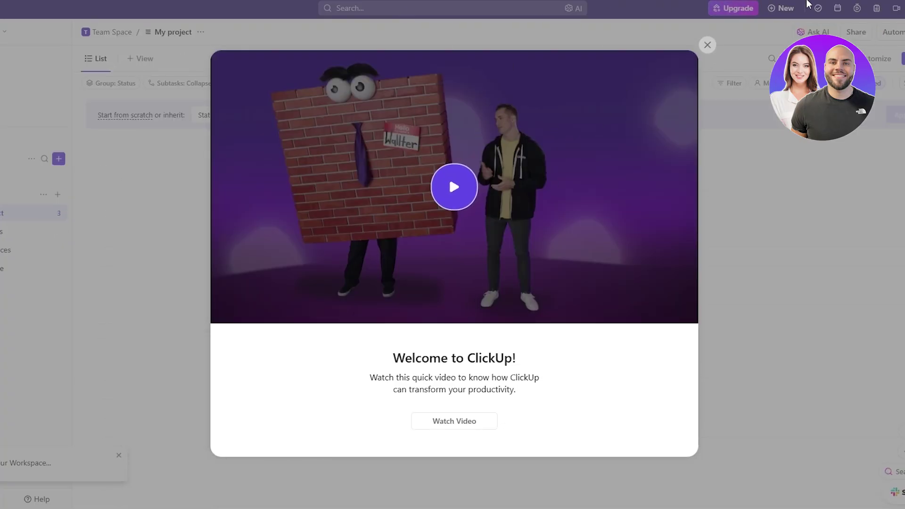
click(708, 45)
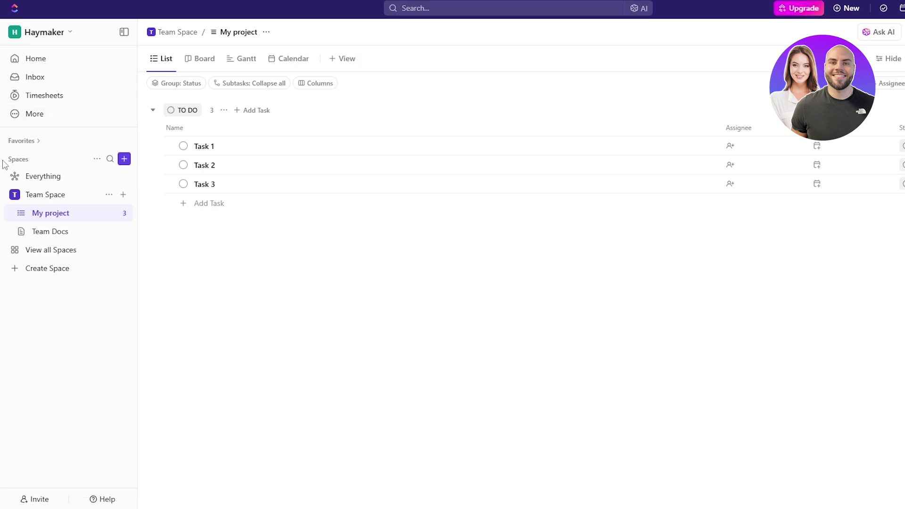
View the Team Space task list and the task list of My project inside it.
click(56, 198)
click(16, 195)
click(16, 195)
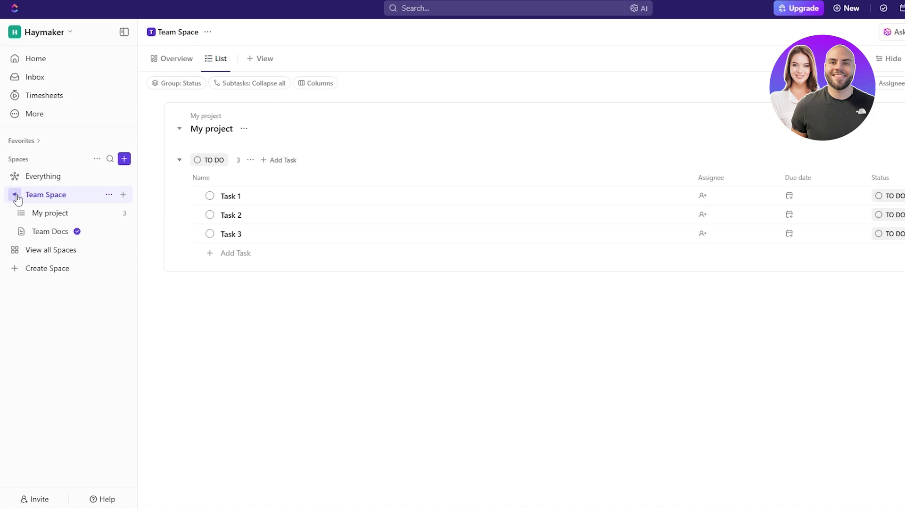
click(50, 220)
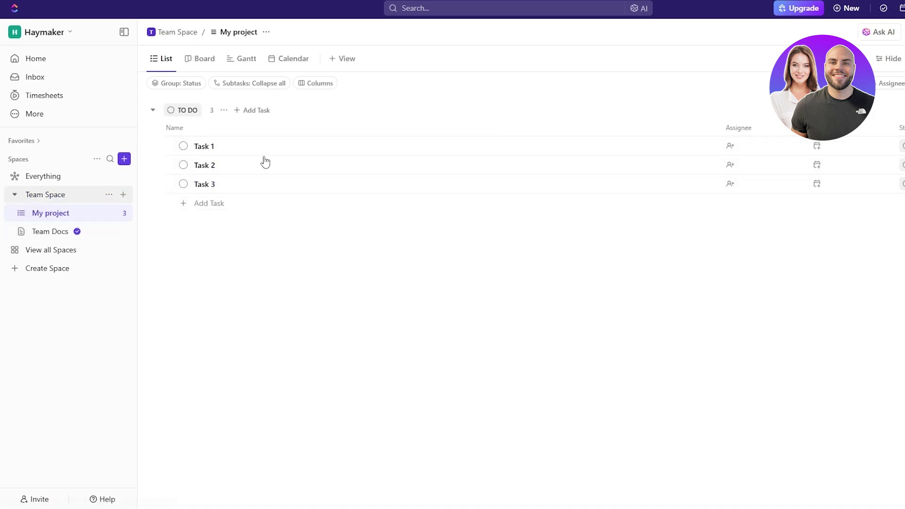
Open Team Docs and read through the Team Hub page, from the introduction to the section on how to work with the team.
click(64, 236)
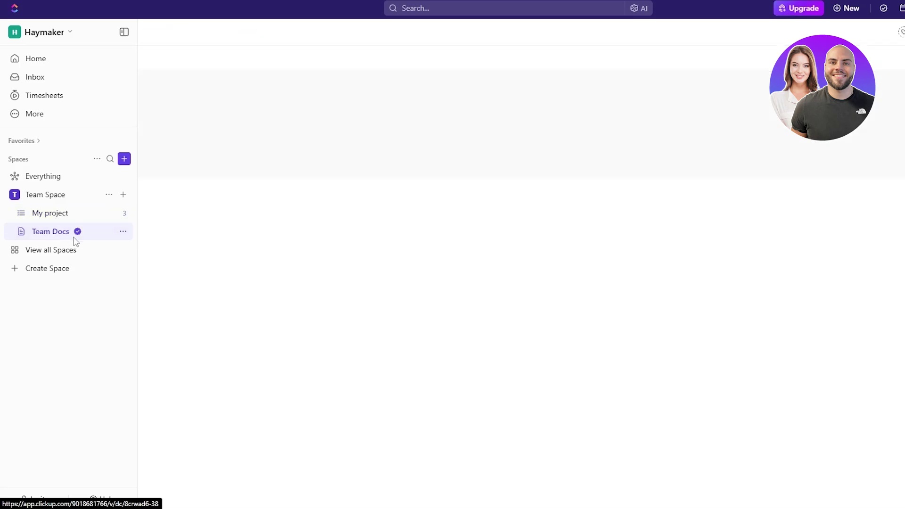
scroll(590, 279, down, 3)
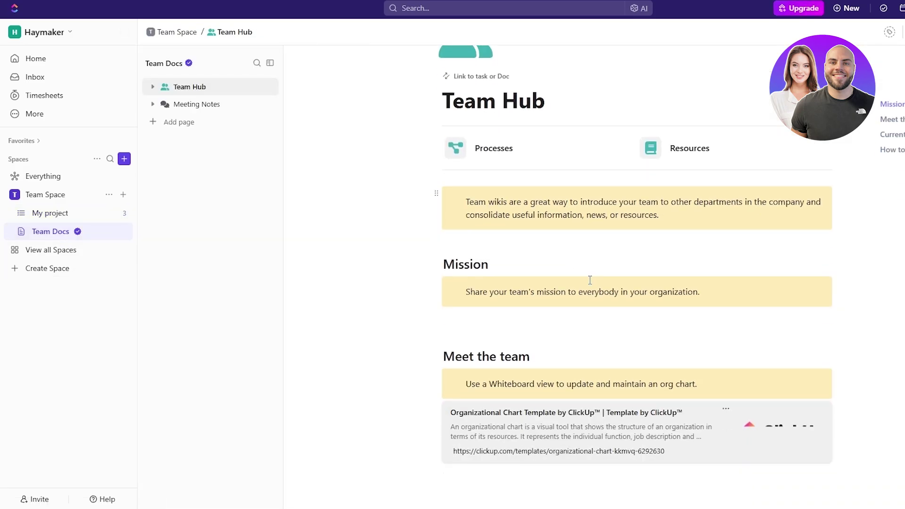
scroll(502, 202, down, 3)
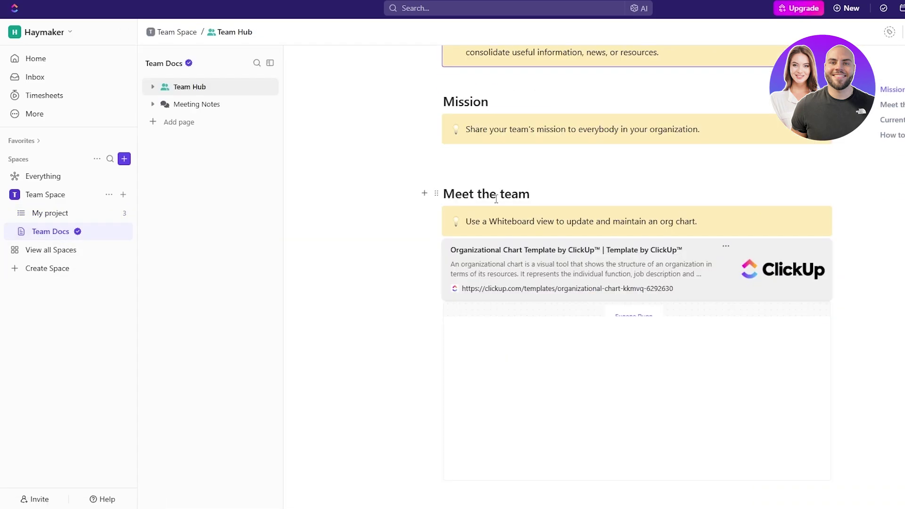
scroll(496, 198, up, 3)
click(469, 198)
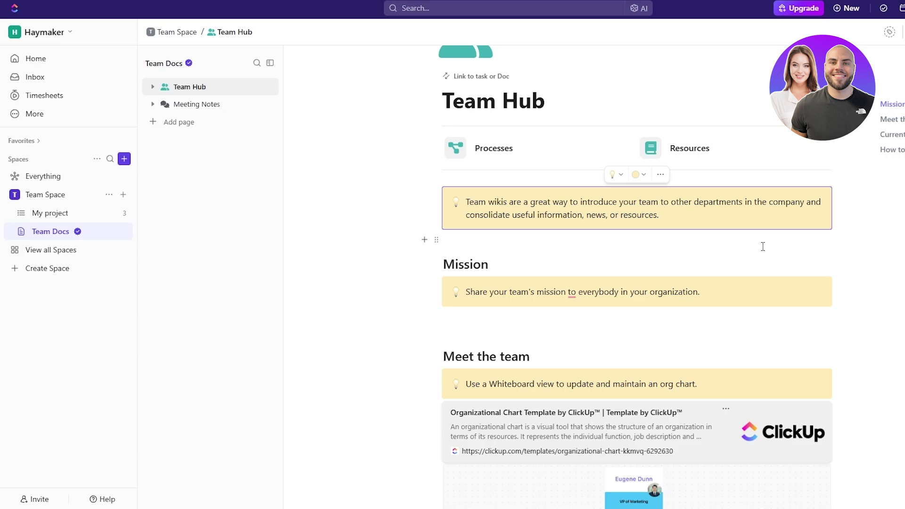
scroll(852, 355, down, 4)
scroll(617, 198, up, 1)
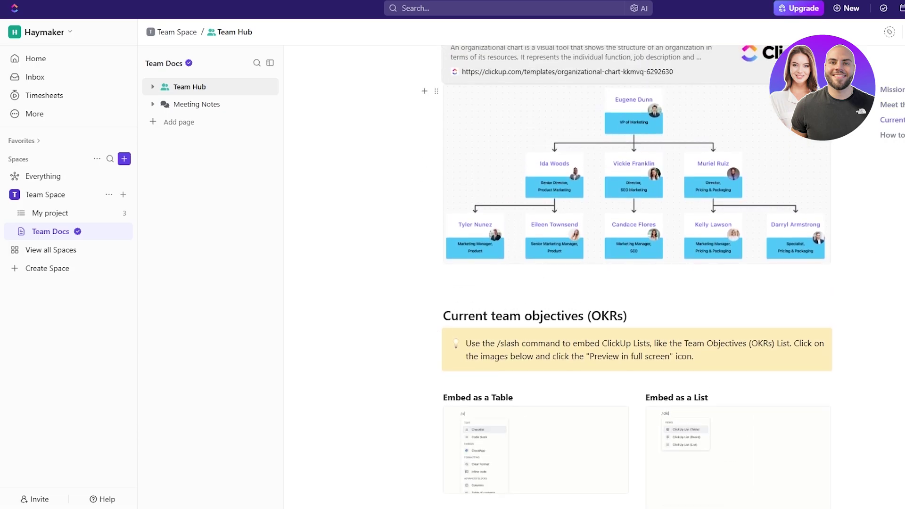
scroll(618, 199, down, 3)
scroll(535, 252, down, 9)
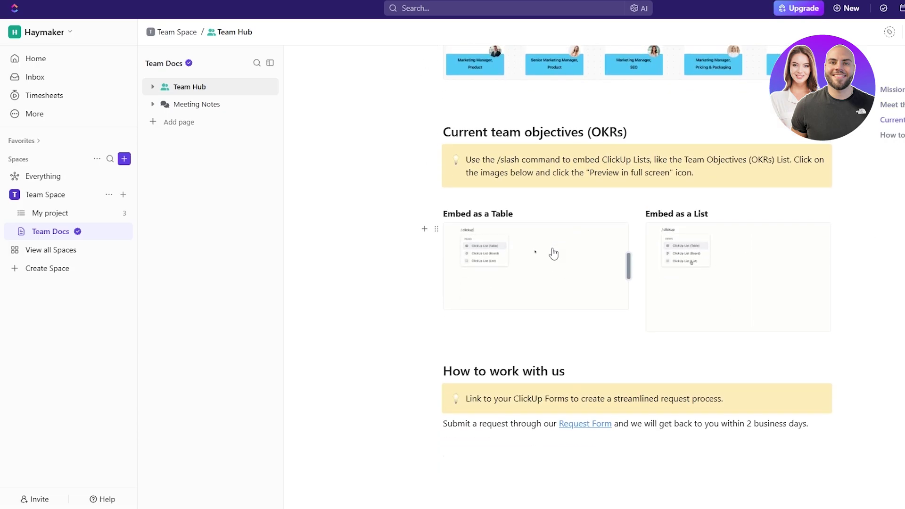
scroll(763, 317, up, 12)
scroll(760, 317, up, 10)
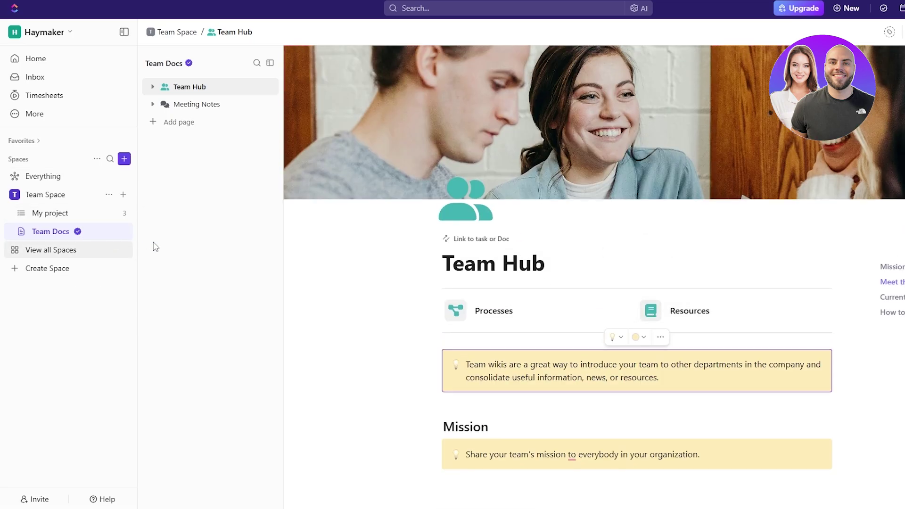
Return to Team Space and browse the ClickUp templates in the Template Center from Marketing down to Operations, closing it when done.
click(42, 197)
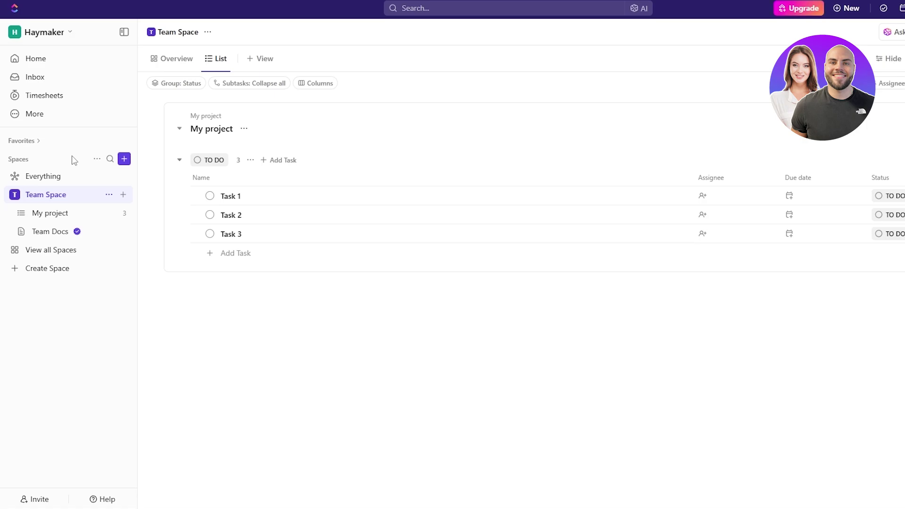
click(124, 159)
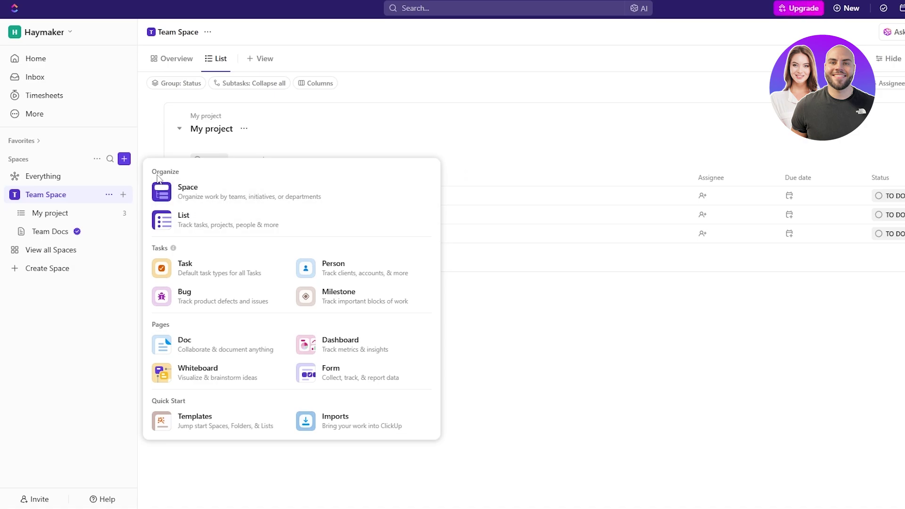
drag(166, 174, 179, 178)
click(208, 426)
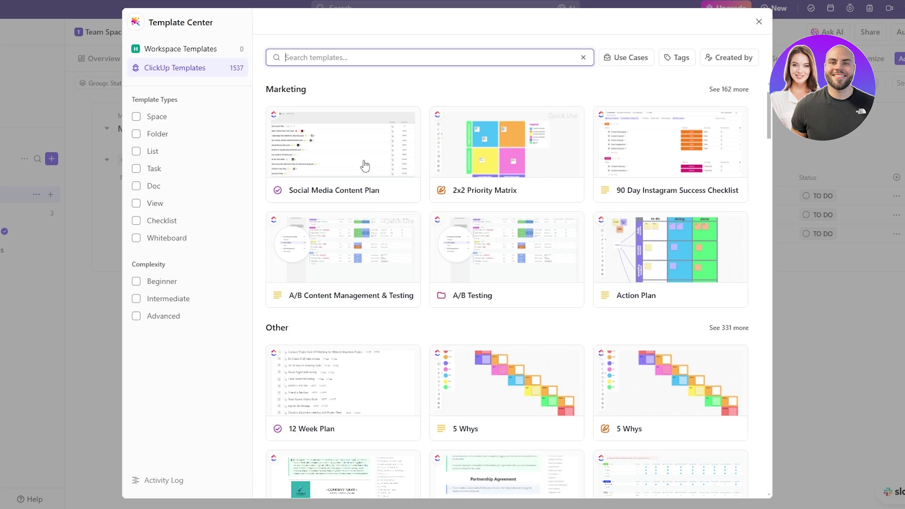
mouse_move(356, 168)
scroll(356, 168, down, 5)
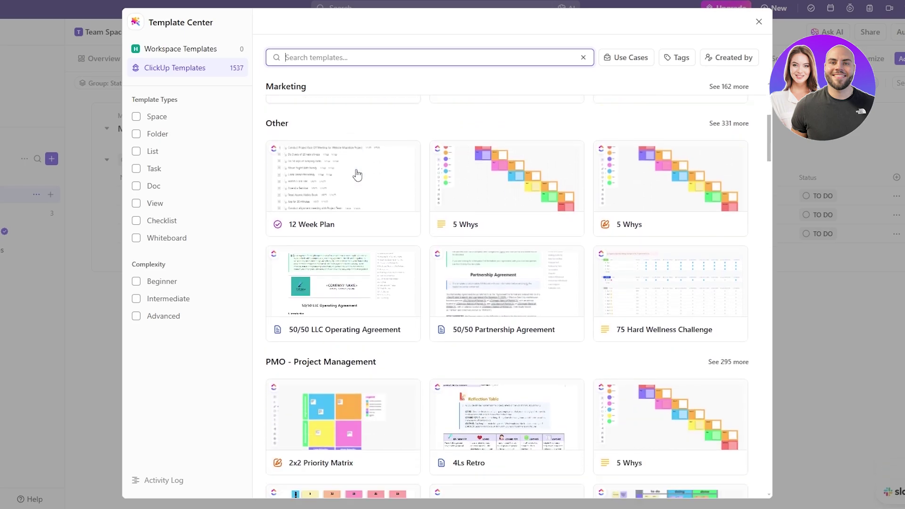
scroll(495, 277, down, 3)
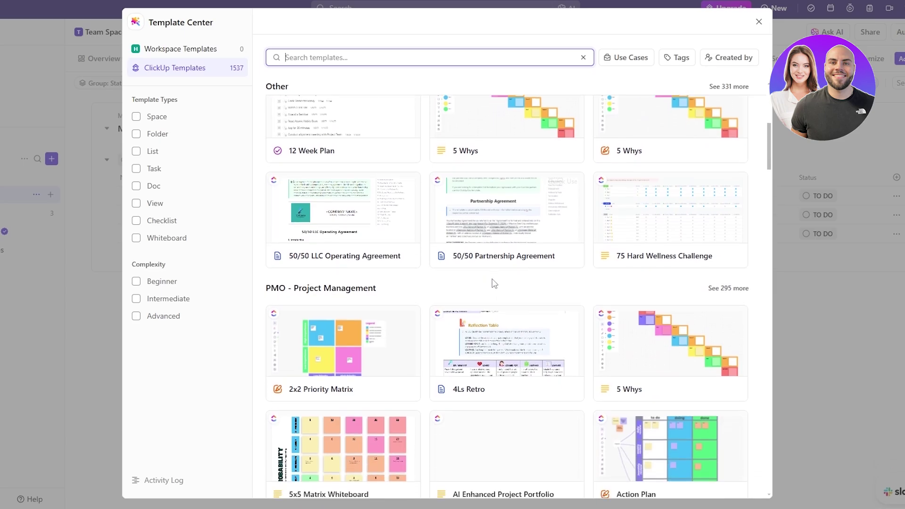
mouse_move(411, 275)
scroll(422, 297, down, 5)
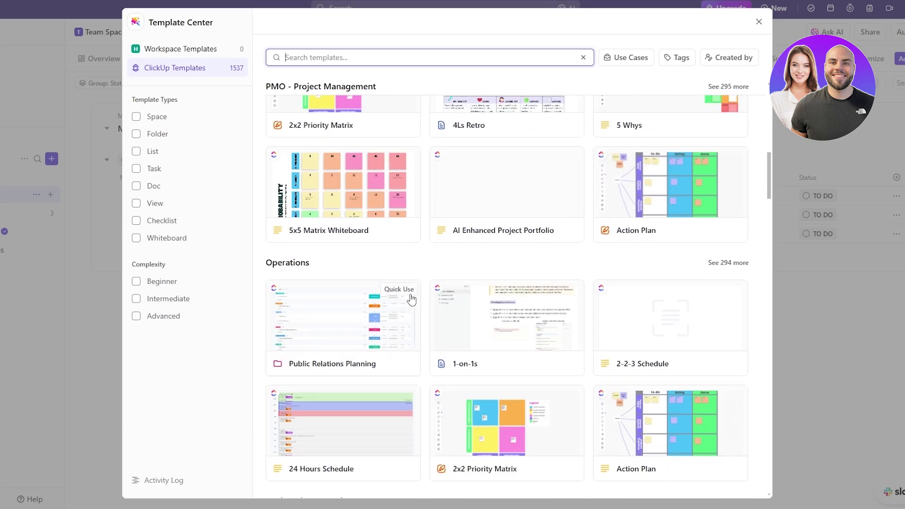
click(758, 22)
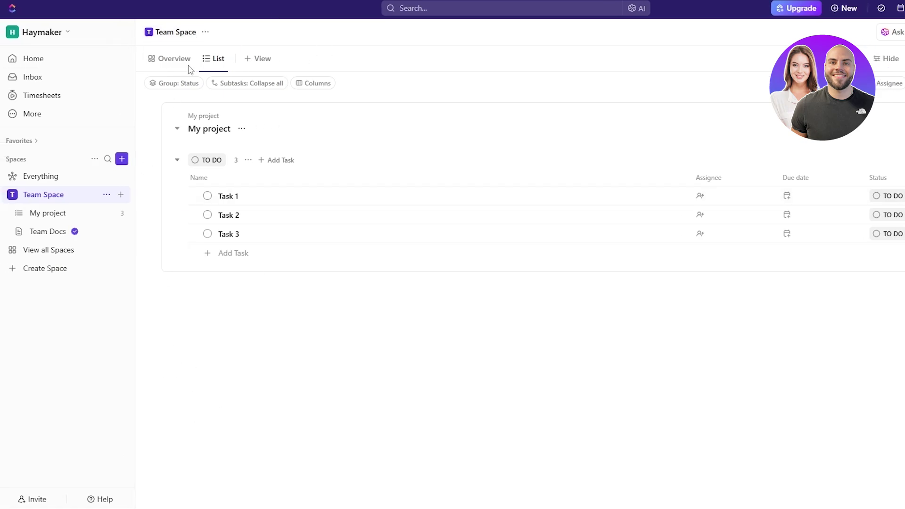
Check the Haymaker workspace options and review the Home page cards from Recents down to AI StandUp.
click(29, 36)
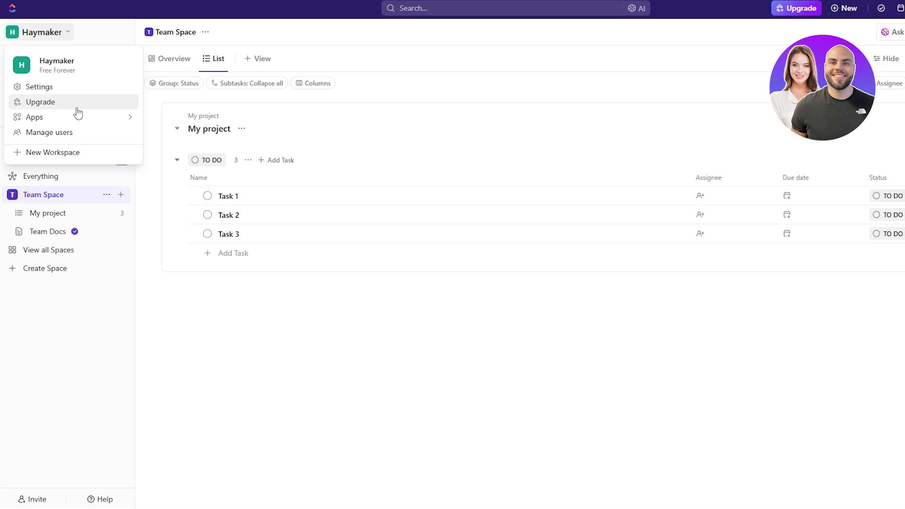
click(52, 41)
click(43, 58)
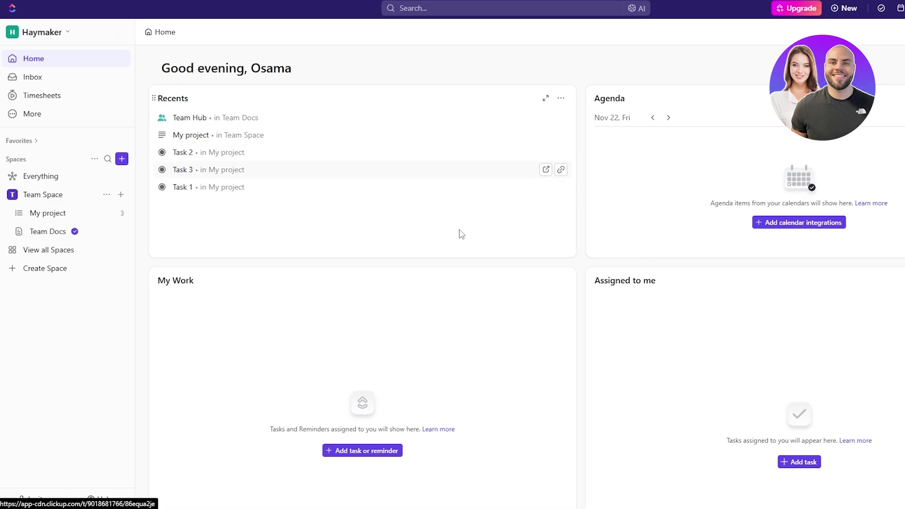
scroll(445, 236, down, 3)
scroll(443, 233, up, 3)
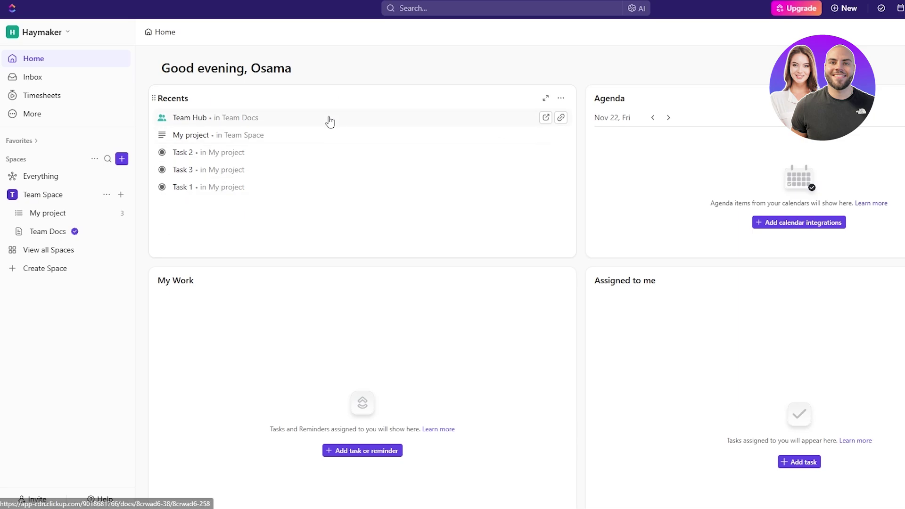
scroll(457, 359, down, 2)
scroll(457, 360, down, 4)
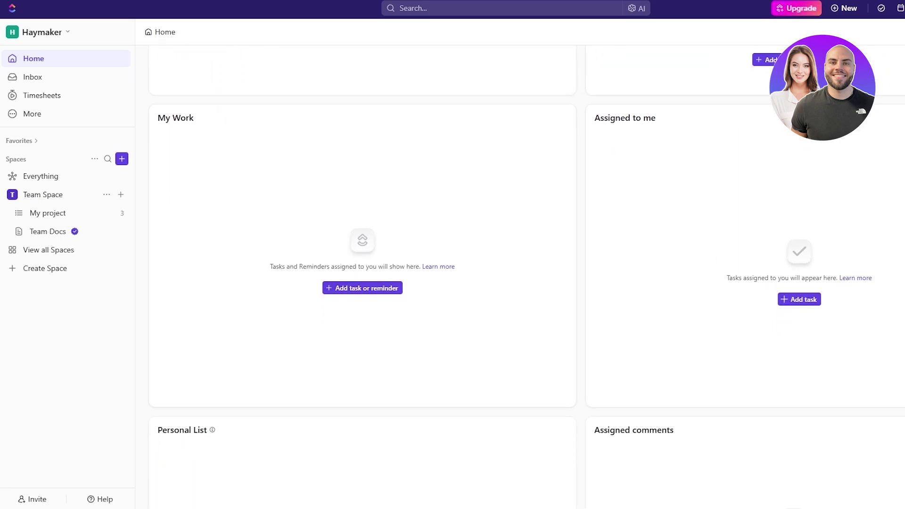
scroll(849, 151, down, 3)
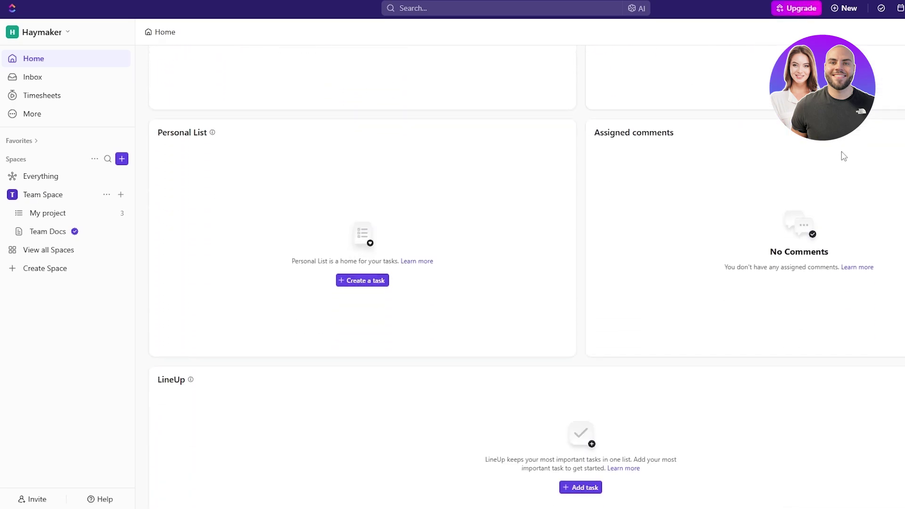
scroll(657, 200, down, 3)
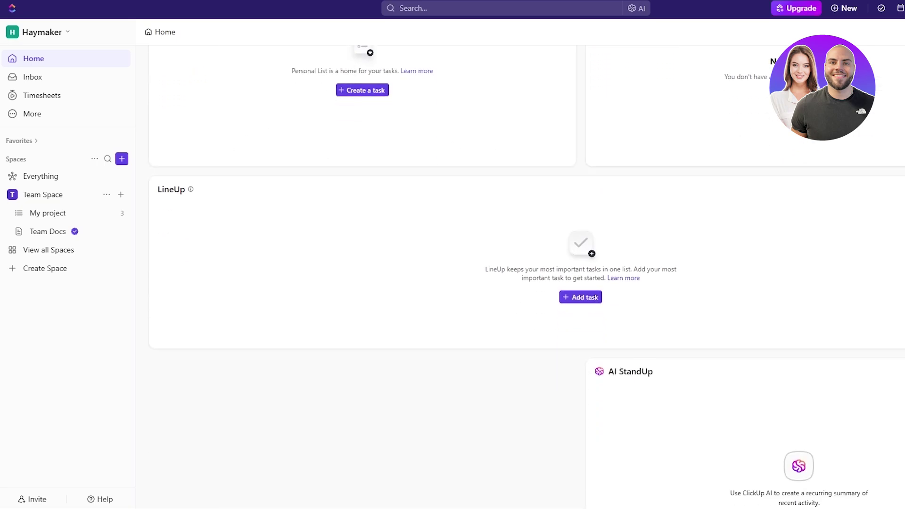
scroll(471, 264, down, 2)
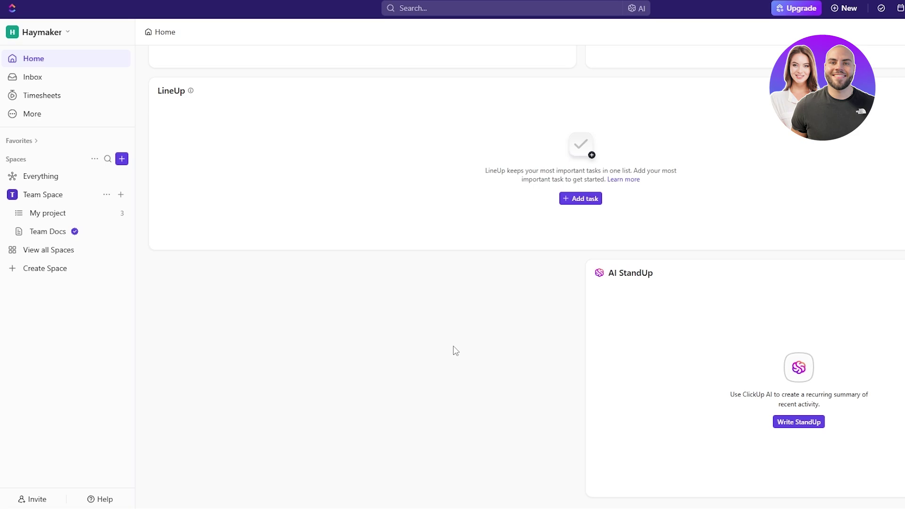
View the Inbox's important notifications and this week's time entries in My timesheet.
click(41, 78)
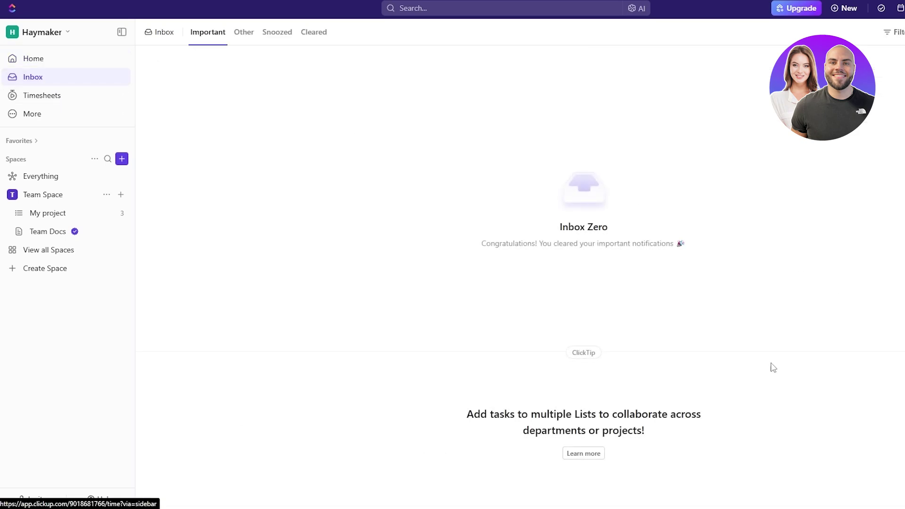
click(80, 98)
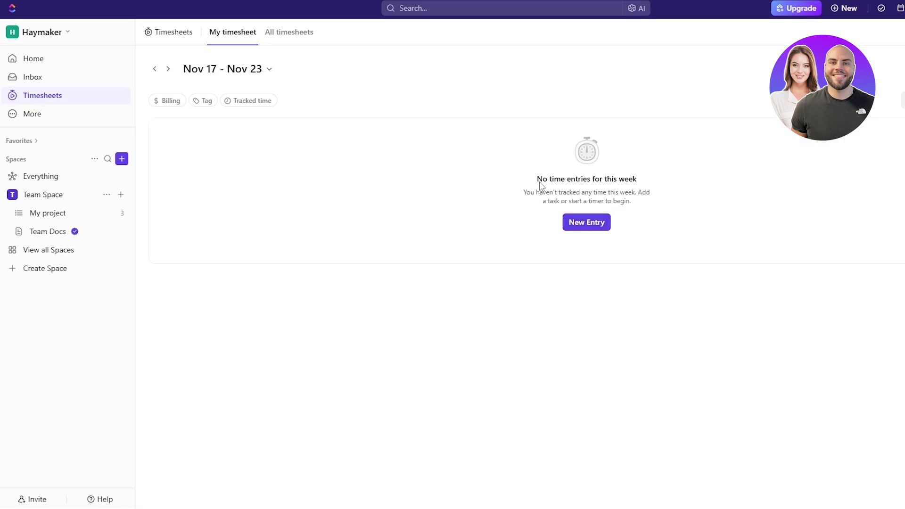
drag(540, 184, 637, 184)
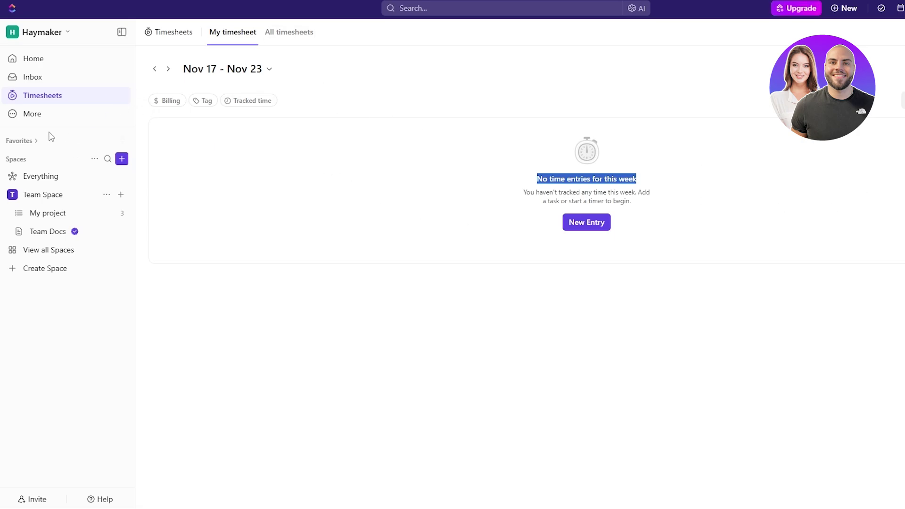
Pin Dashboards to the sidebar and open the Dashboards page.
click(55, 116)
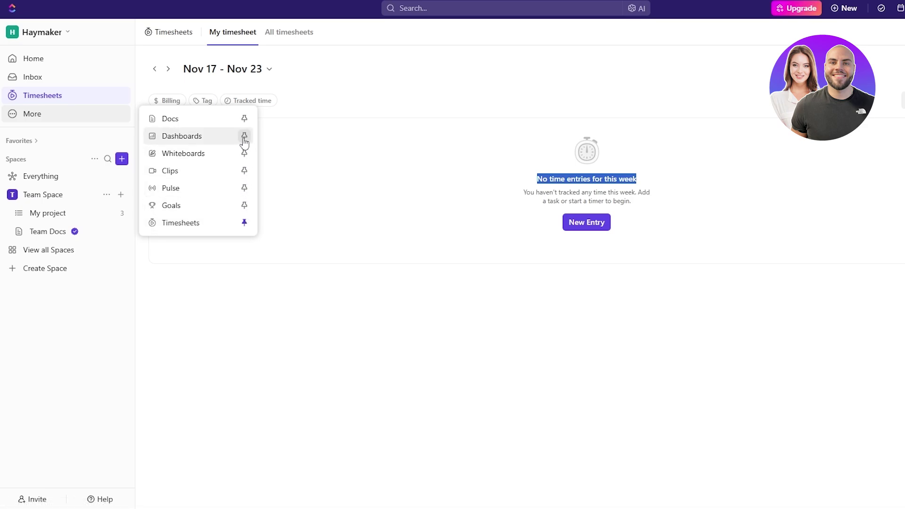
click(235, 313)
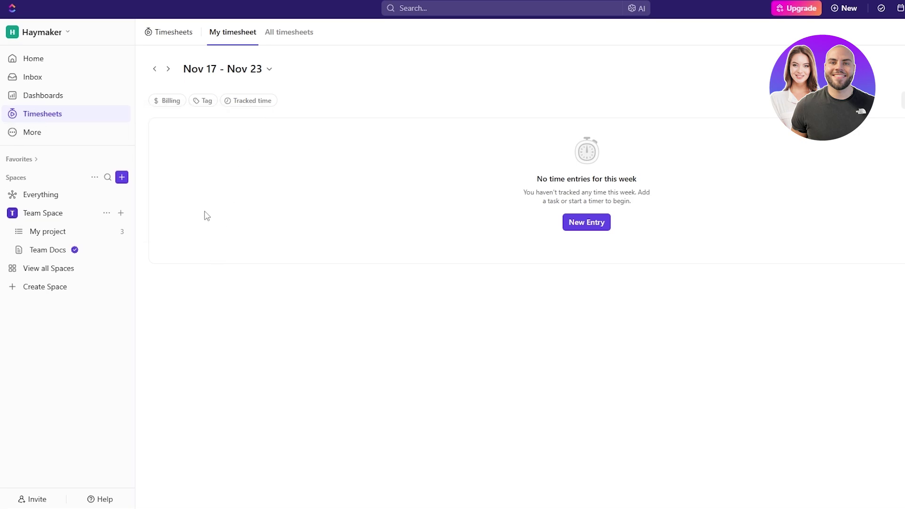
mouse_move(52, 95)
mouse_down()
mouse_move(65, 57)
mouse_move(55, 97)
mouse_up()
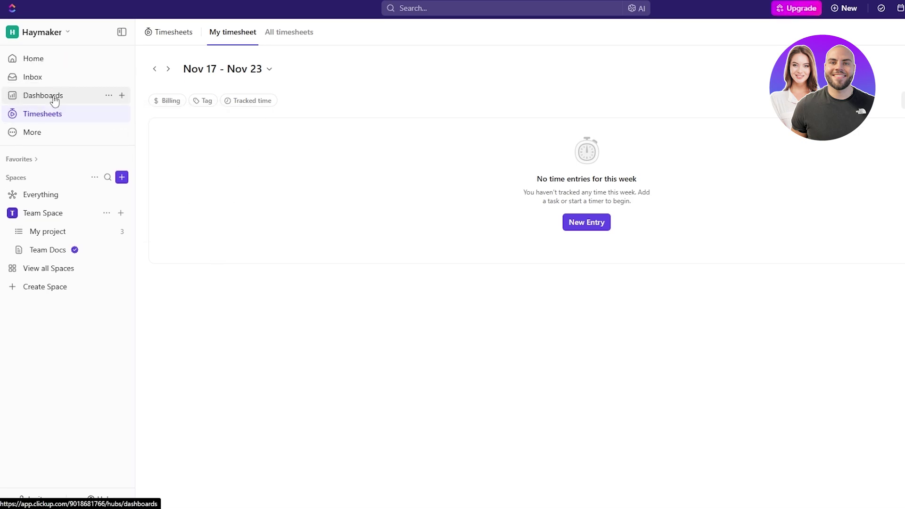
click(55, 97)
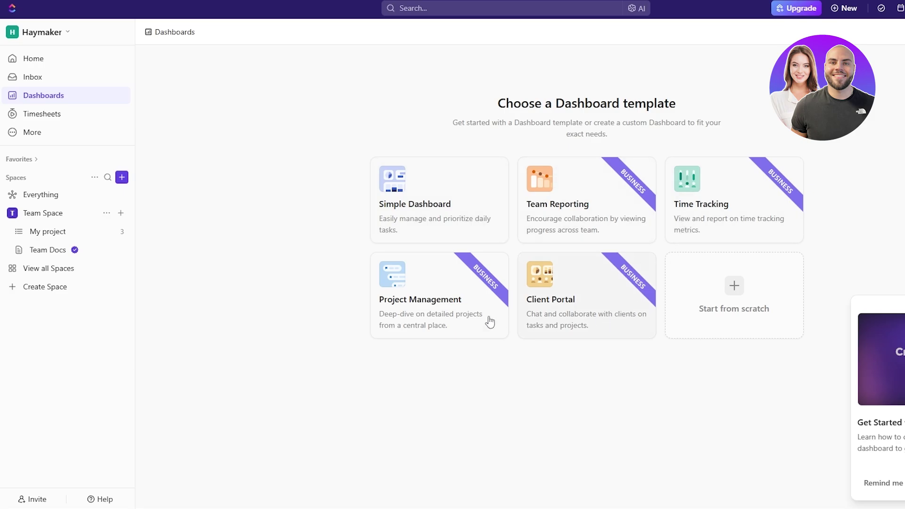
Create a dashboard from the Simple Dashboard template with My project as its data source.
click(395, 219)
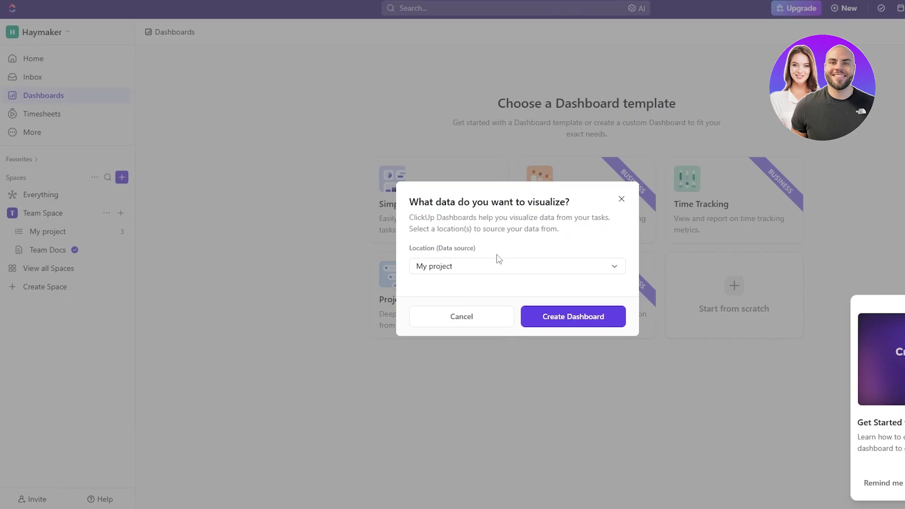
click(509, 268)
click(427, 344)
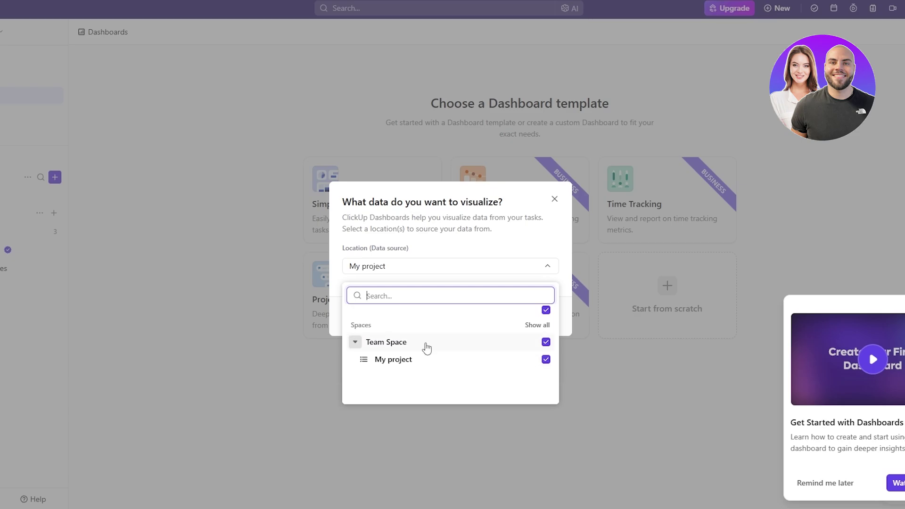
click(427, 346)
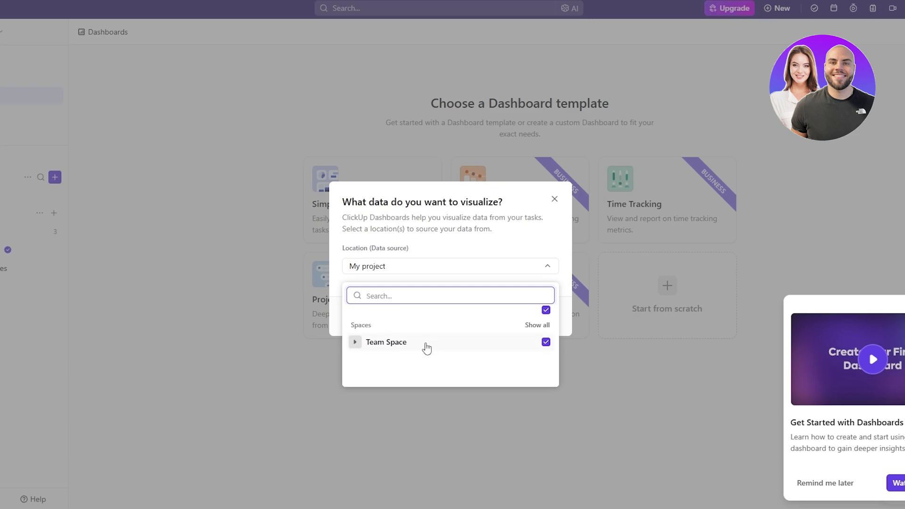
click(397, 270)
click(483, 317)
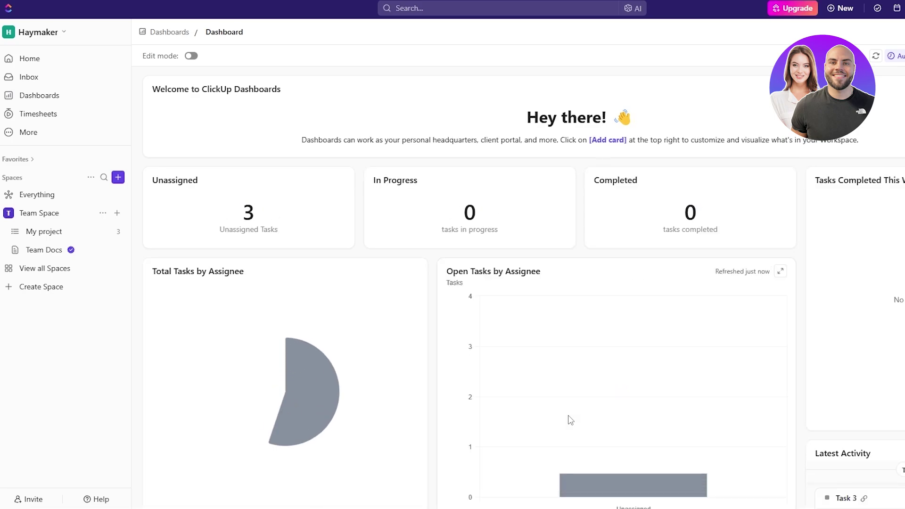
Examine the new dashboard's cards, including task totals, tasks by assignee, workload by status, latest activity and tasks due this week or overdue.
scroll(484, 243, down, 3)
scroll(424, 289, down, 6)
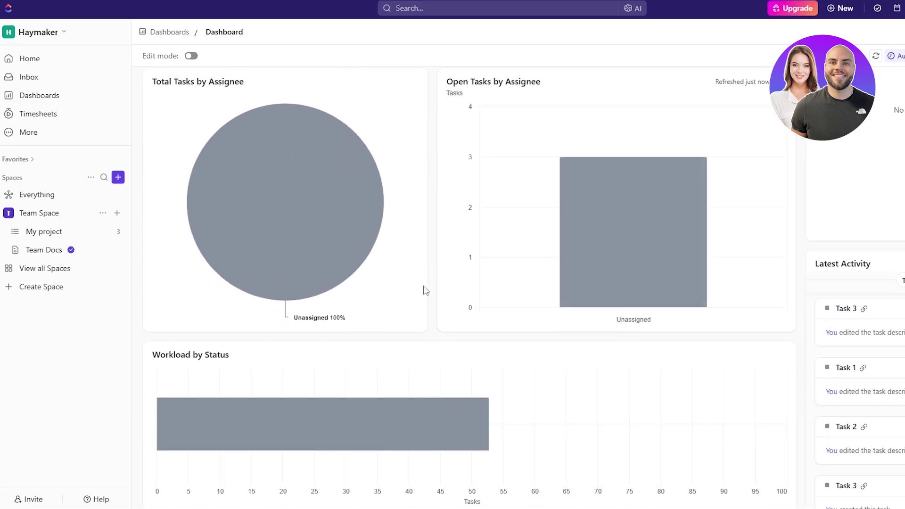
scroll(726, 309, up, 8)
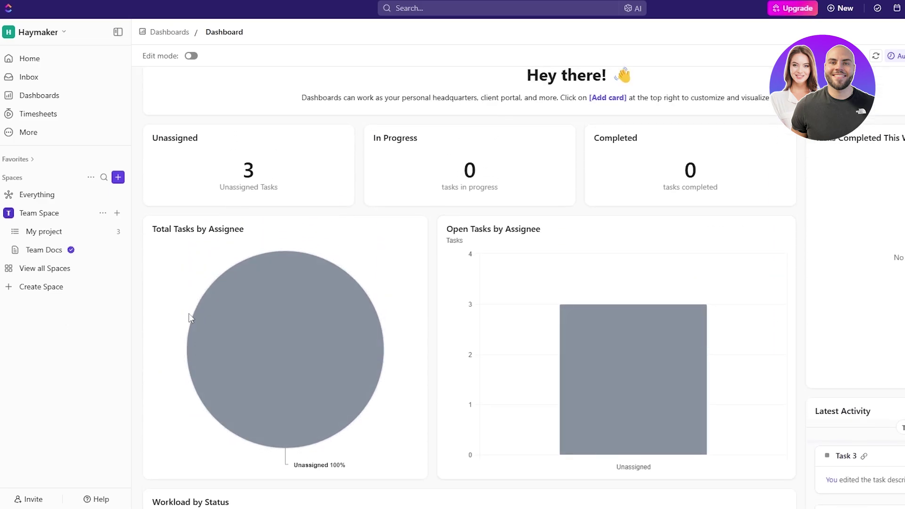
scroll(415, 337, down, 4)
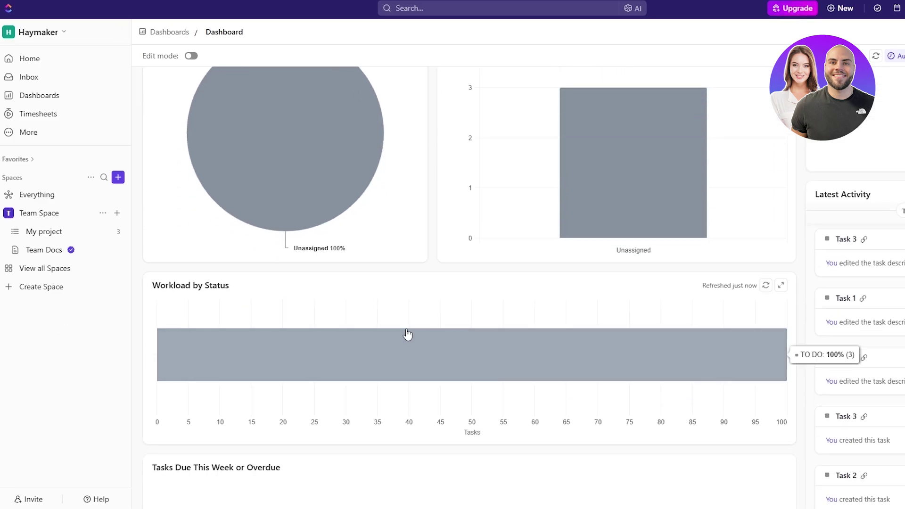
scroll(452, 347, up, 2)
scroll(590, 364, down, 3)
scroll(489, 364, up, 6)
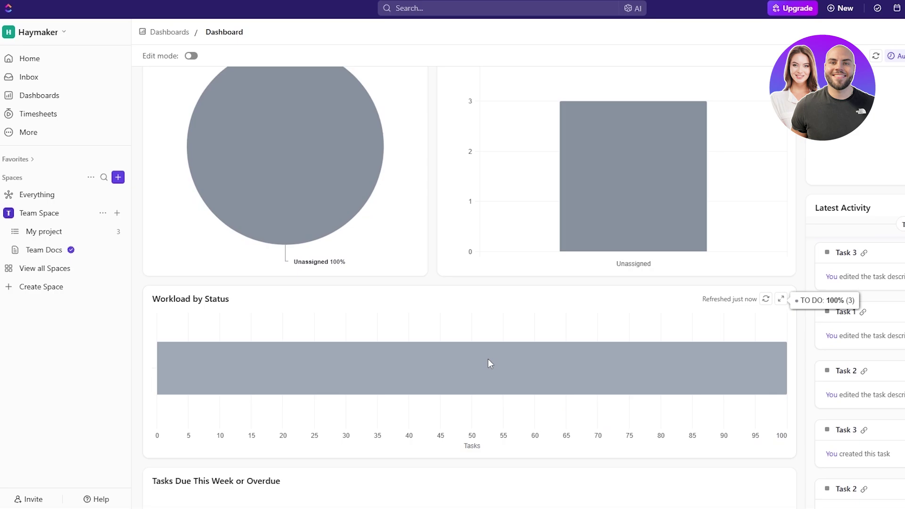
scroll(372, 362, up, 1)
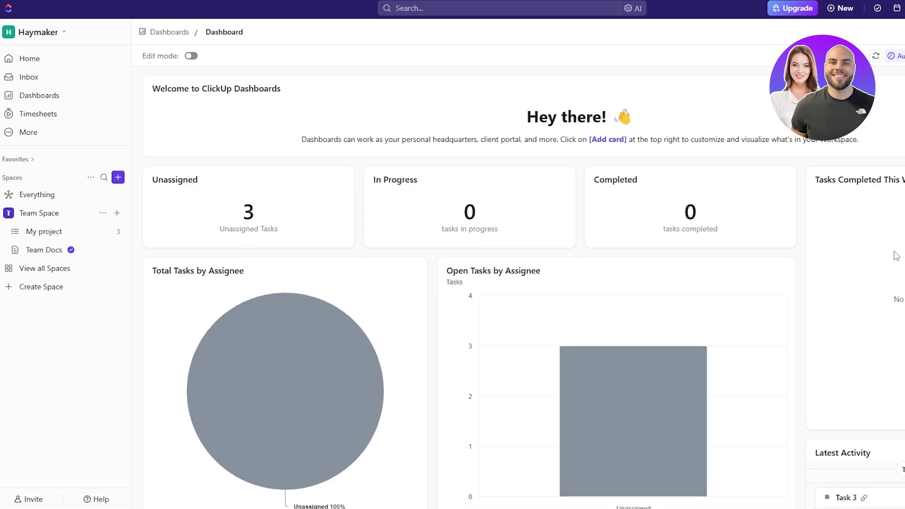
scroll(896, 255, down, 9)
scroll(679, 378, down, 1)
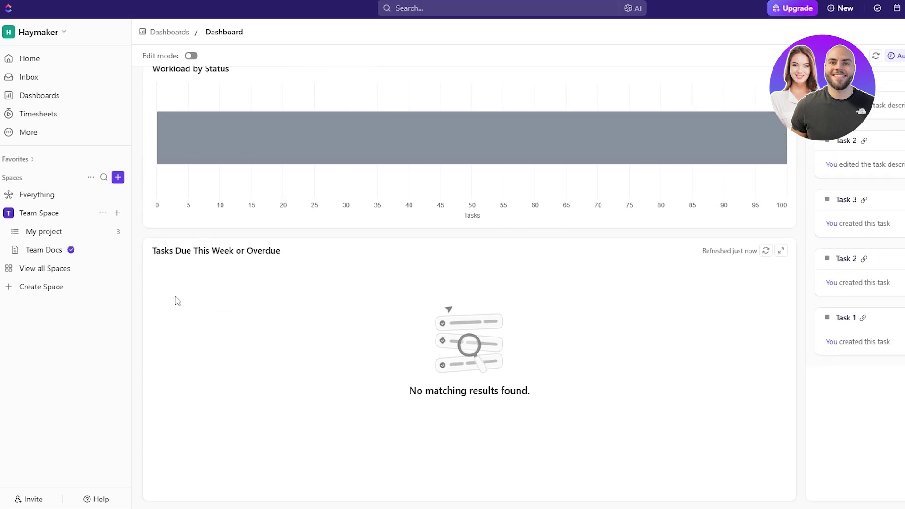
scroll(176, 300, up, 6)
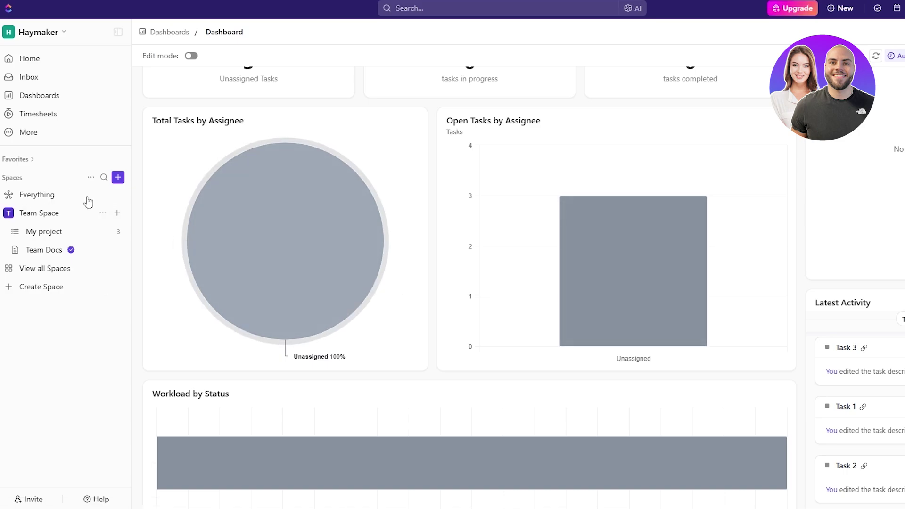
Open Team Space, add a Board (Kanban) view of its tasks and try to add a status group.
click(41, 216)
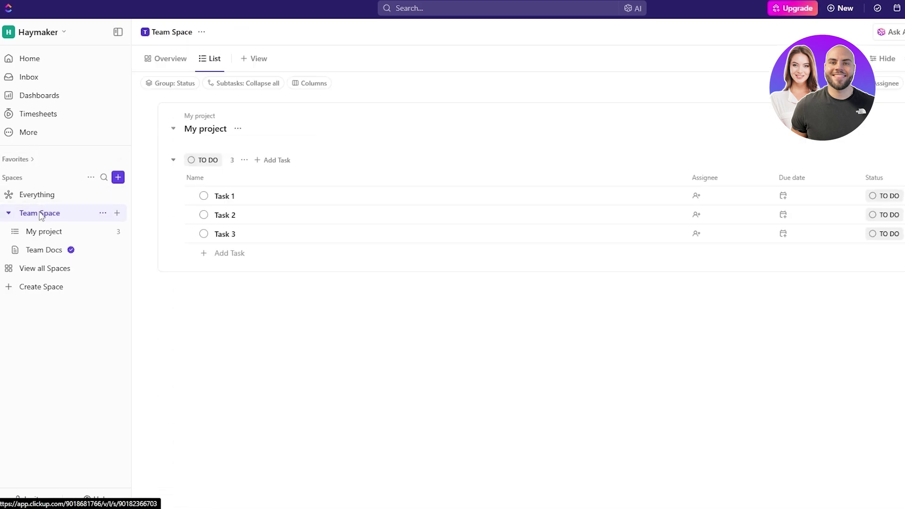
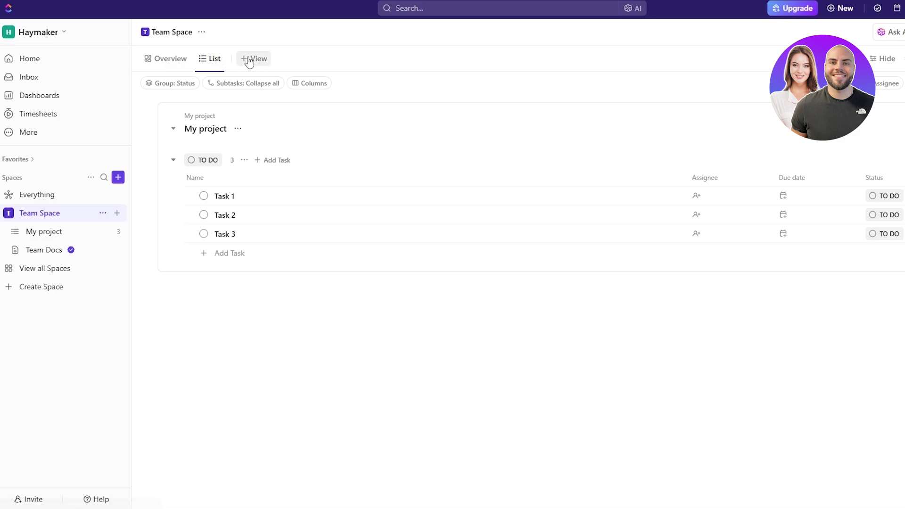
click(249, 60)
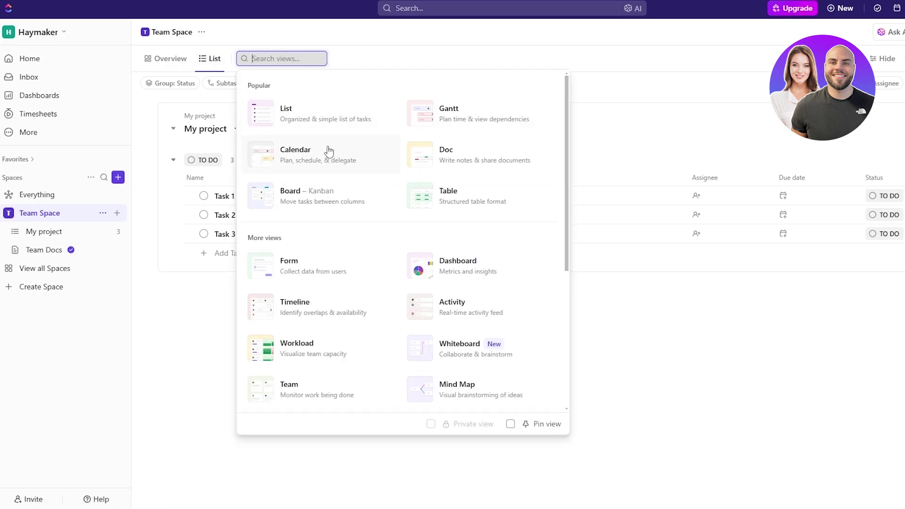
click(314, 204)
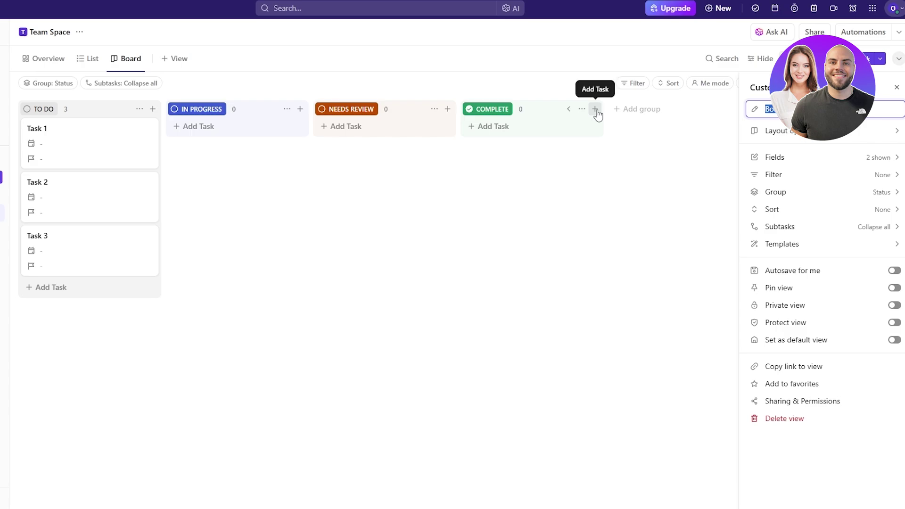
click(642, 108)
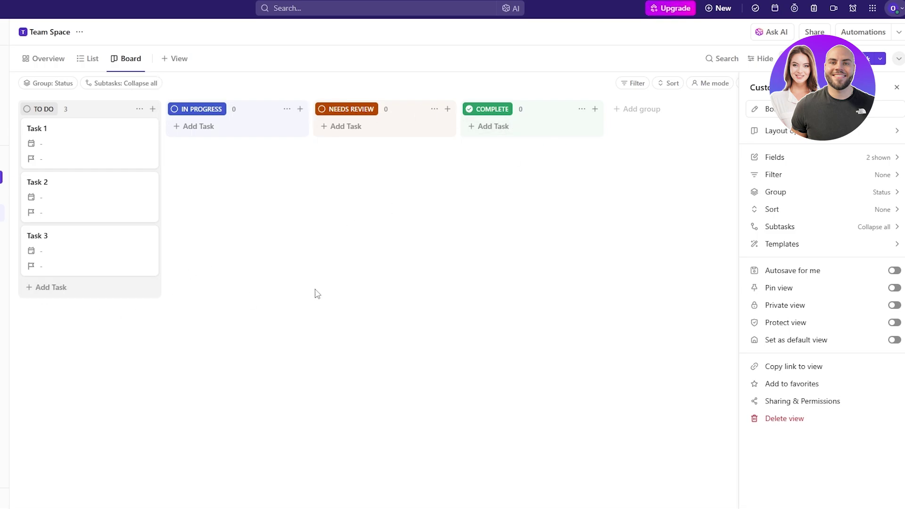
double_click(752, 88)
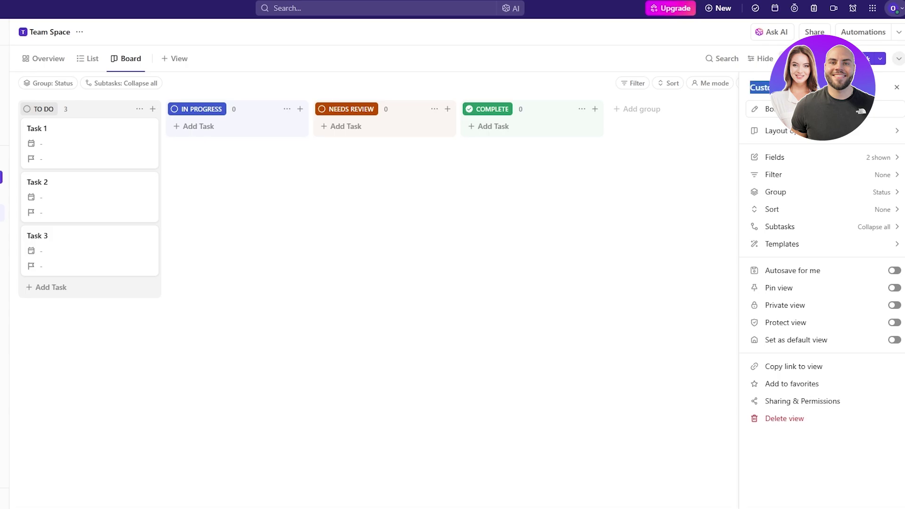
right_click(807, 105)
key(Escape)
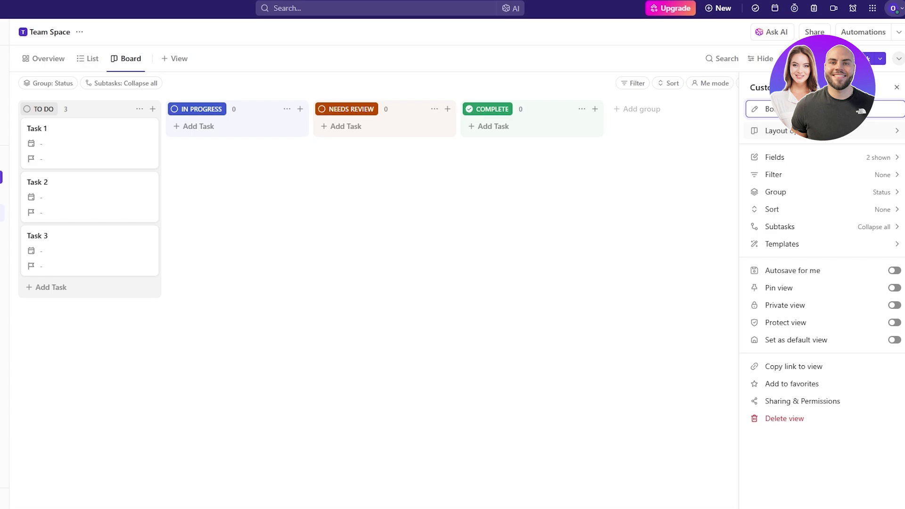
In the board's layout options, try Task description as the cover image and restore it to None.
click(817, 137)
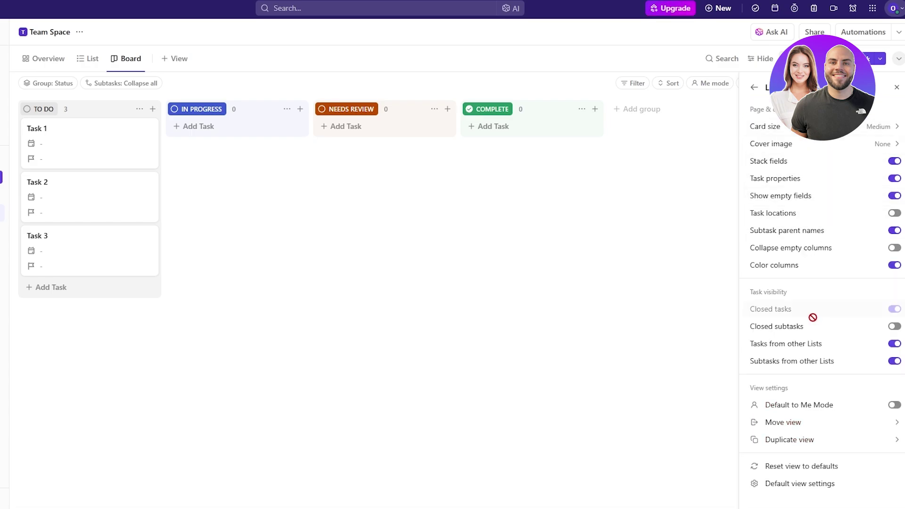
click(817, 146)
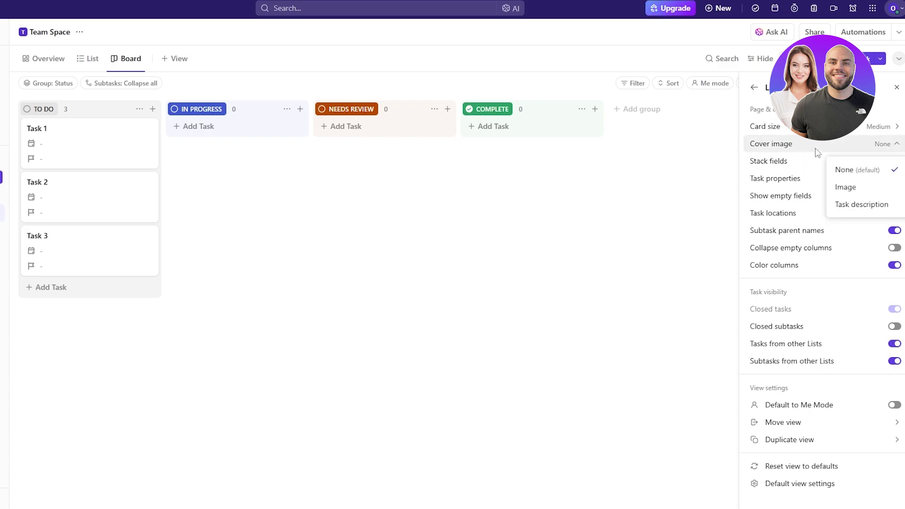
click(820, 150)
click(823, 152)
click(856, 206)
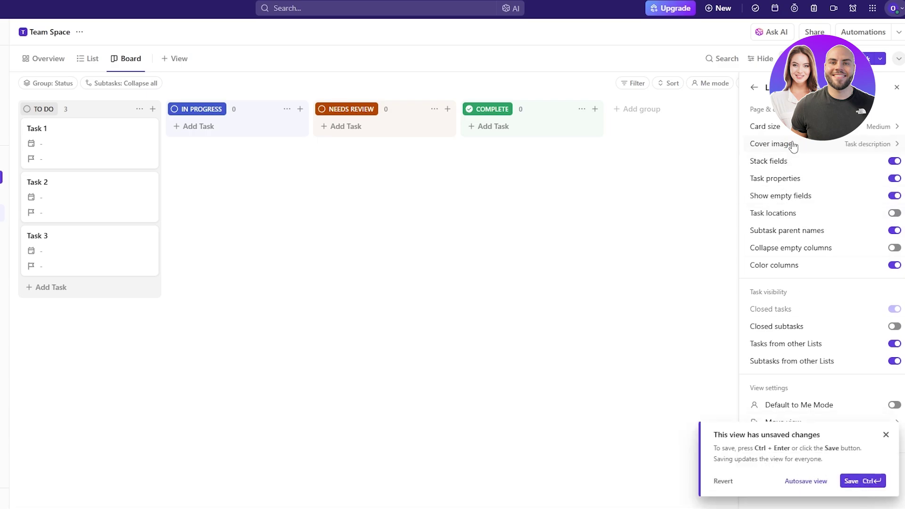
click(867, 145)
click(853, 174)
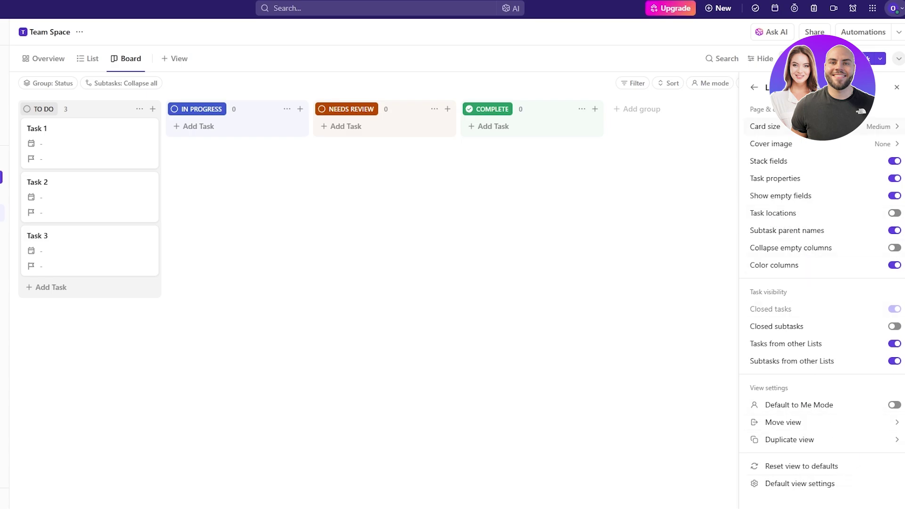
click(755, 88)
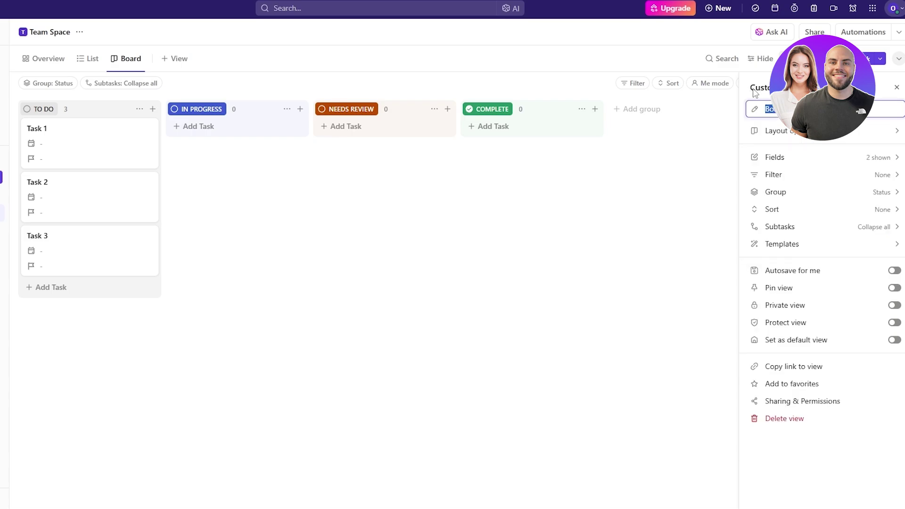
View the board's shown and hidden fields and Task 1's details, and leave the board customization.
click(815, 161)
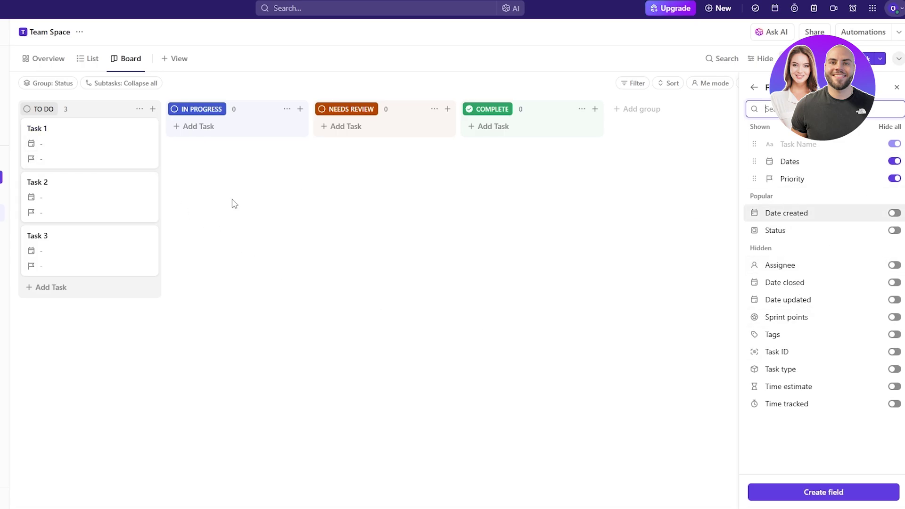
click(78, 128)
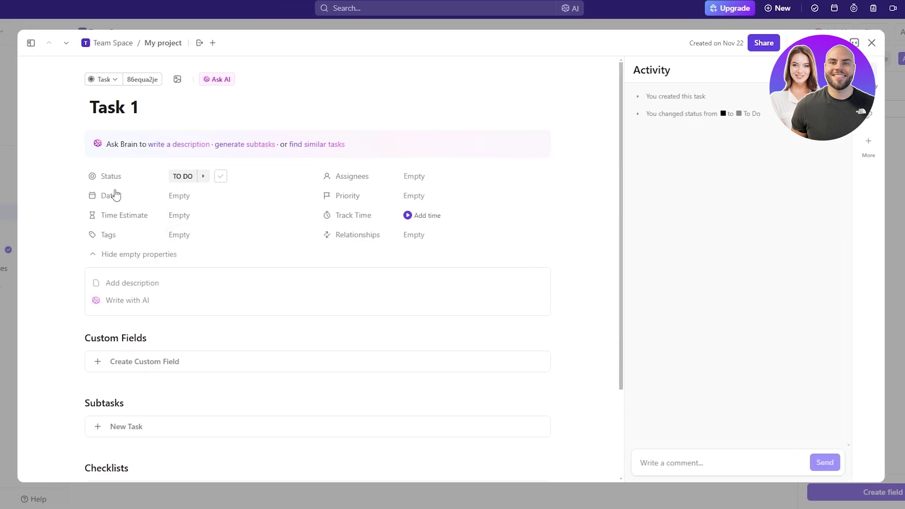
click(871, 43)
click(872, 58)
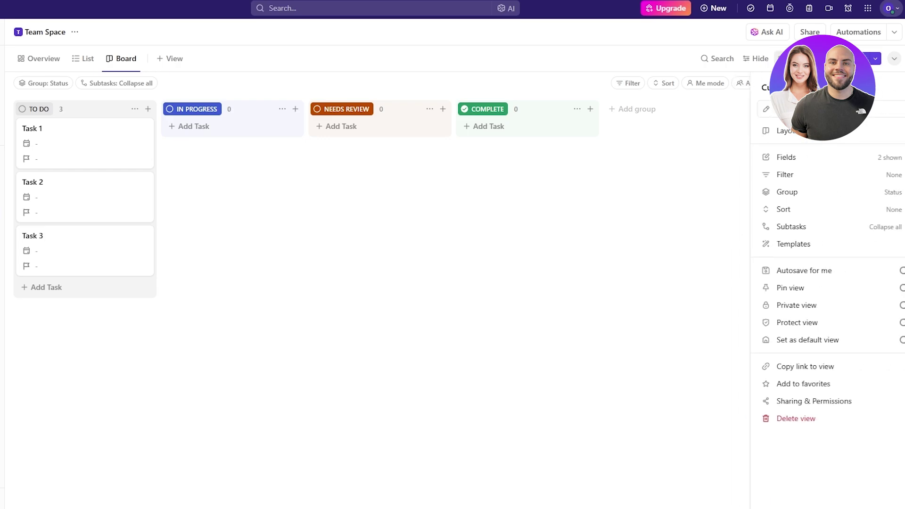
click(707, 117)
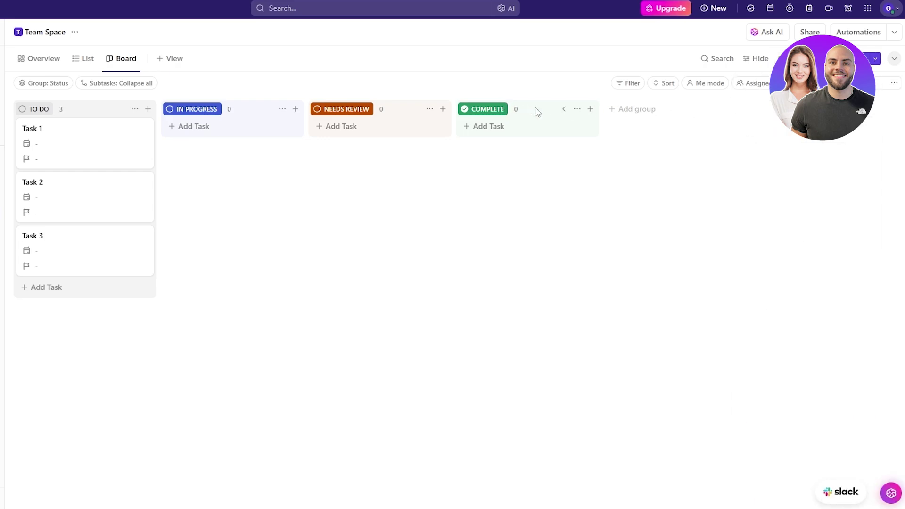
Check the group options of the Complete, In Progress and To Do columns, trying to rename the latter two.
click(578, 110)
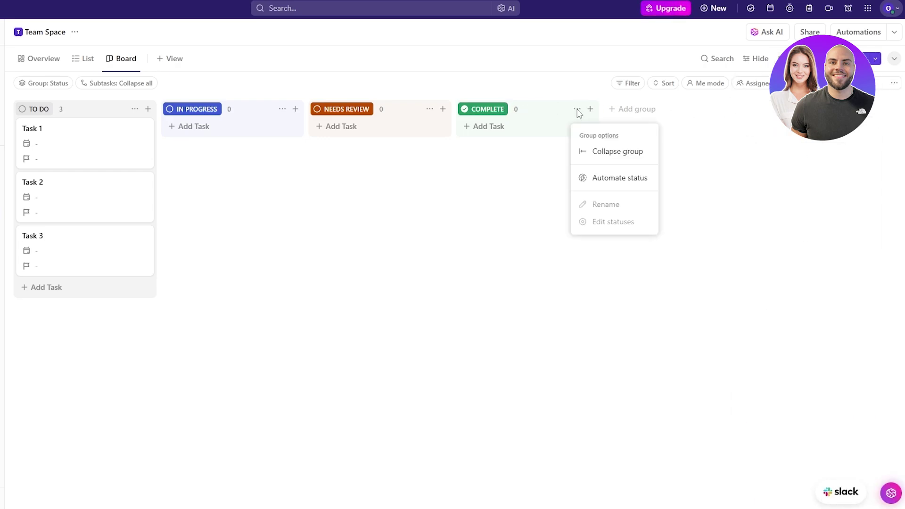
click(578, 110)
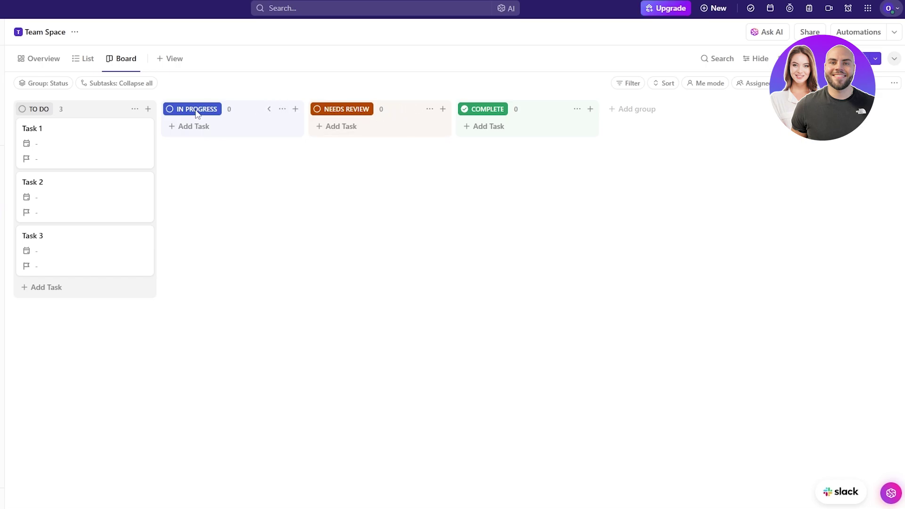
click(283, 109)
click(313, 208)
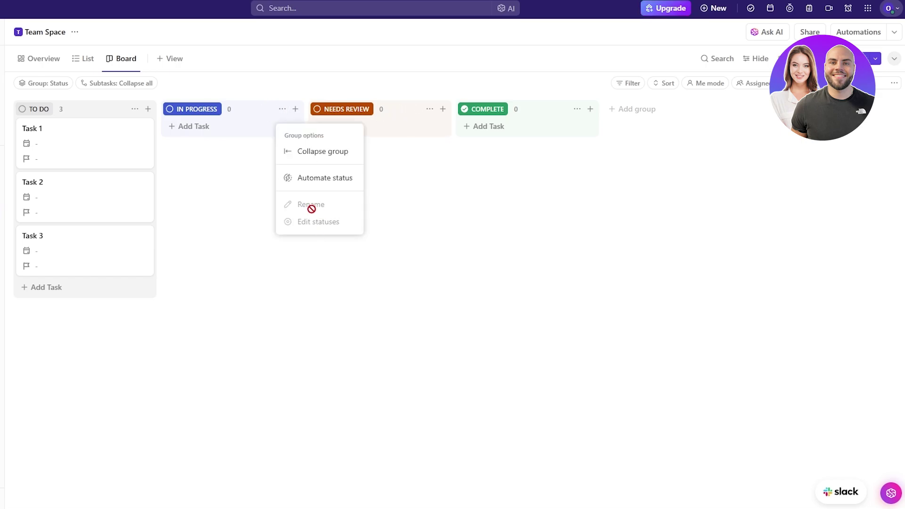
click(137, 110)
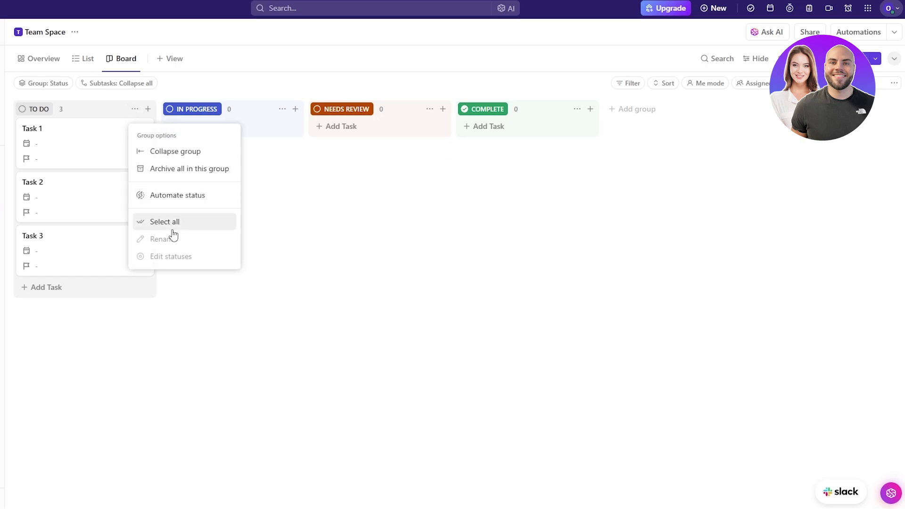
click(176, 245)
click(578, 111)
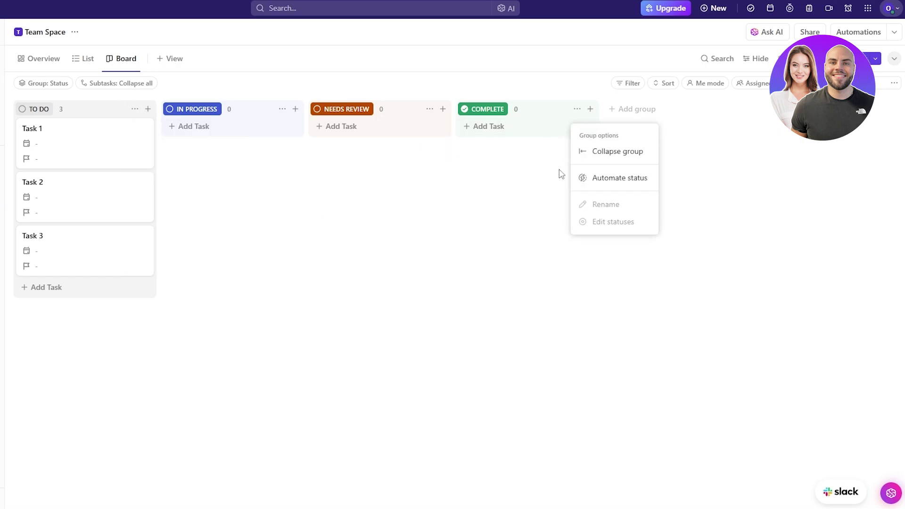
click(559, 174)
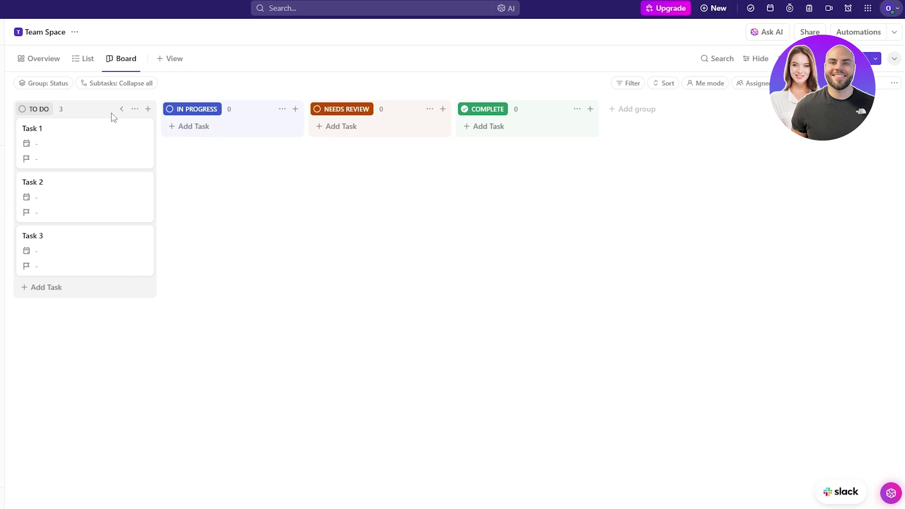
Browse the Template Center for view templates that could be applied to the board.
click(893, 58)
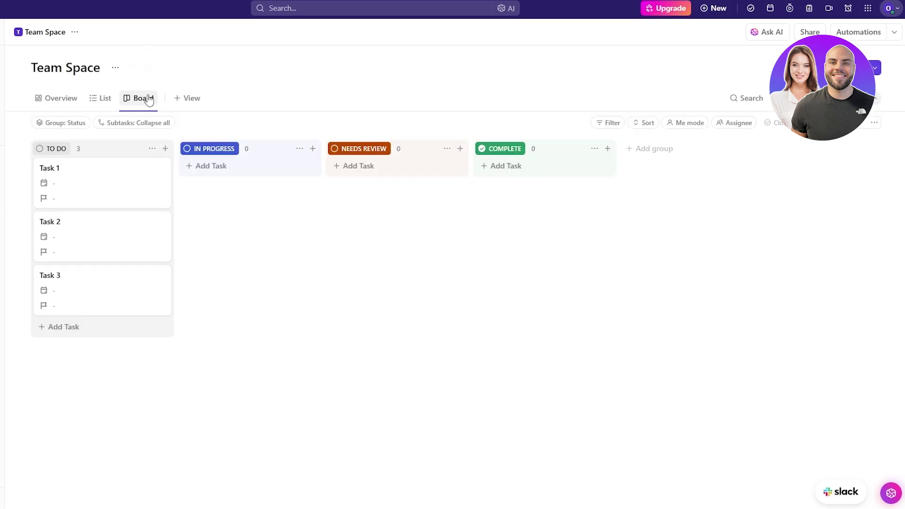
click(895, 88)
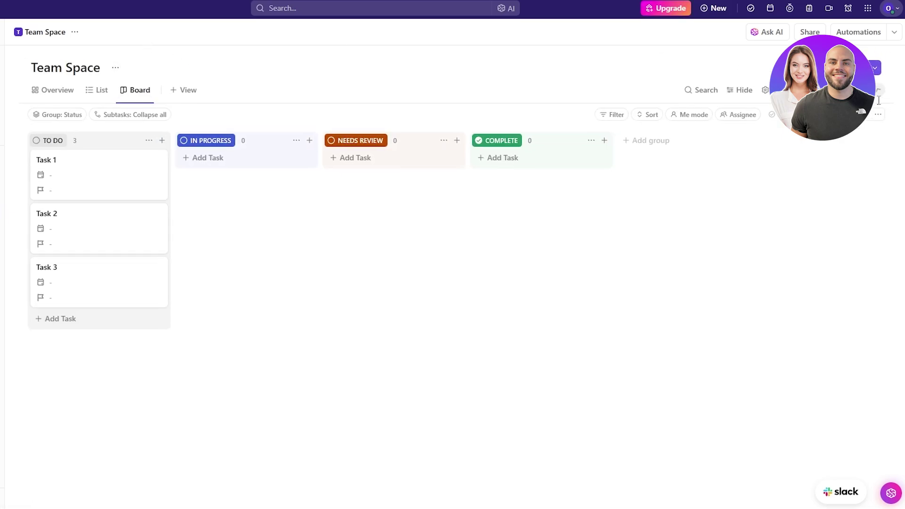
click(797, 59)
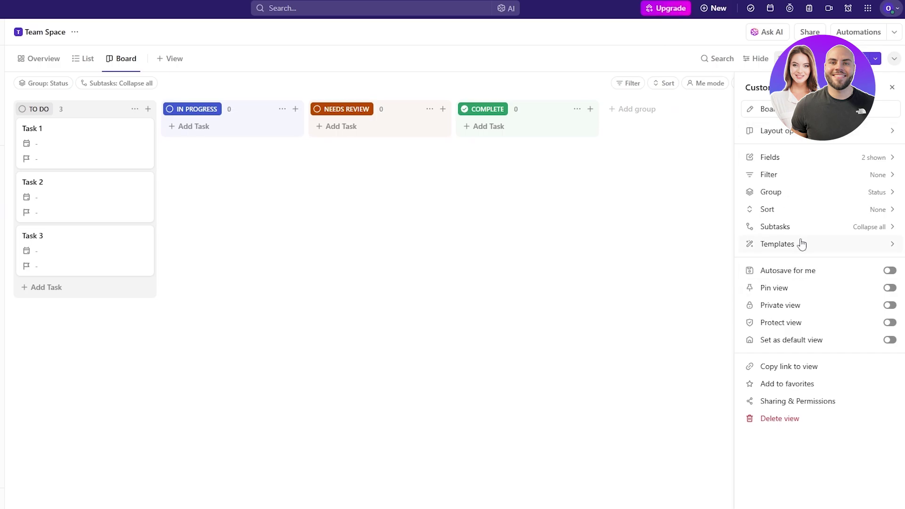
click(790, 250)
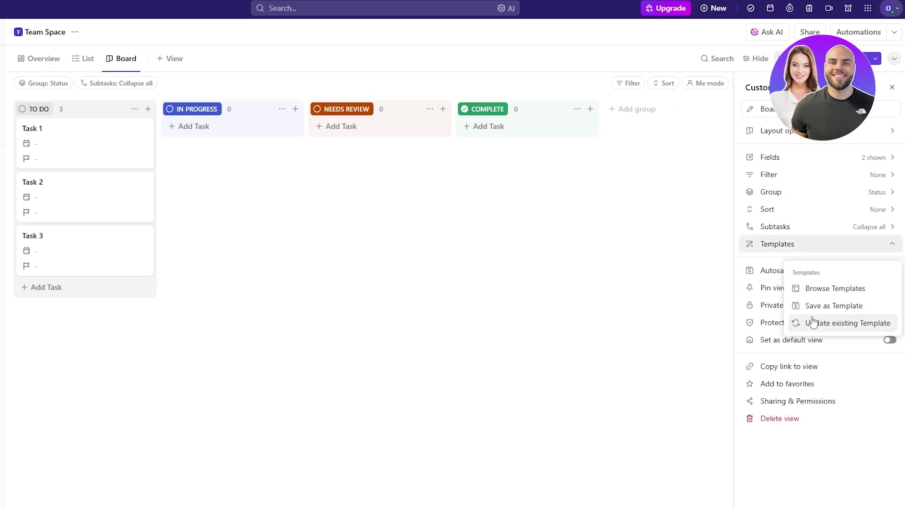
click(803, 296)
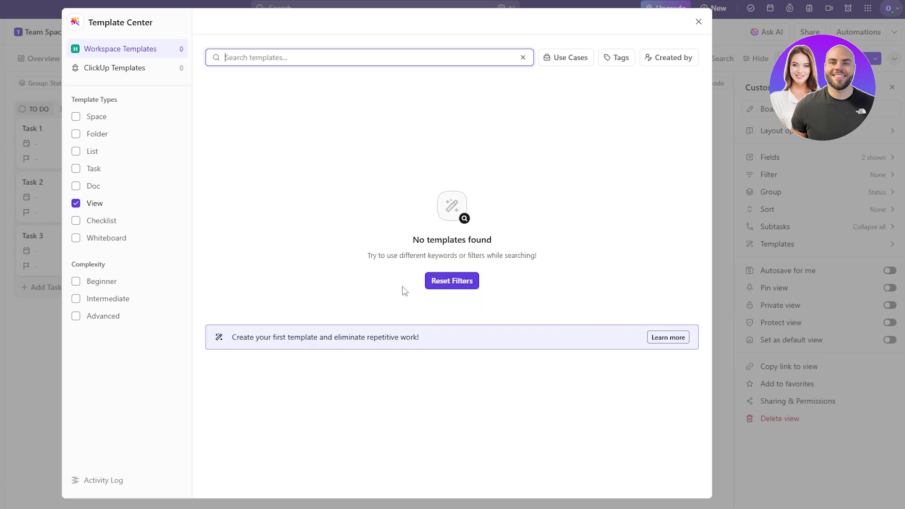
click(699, 22)
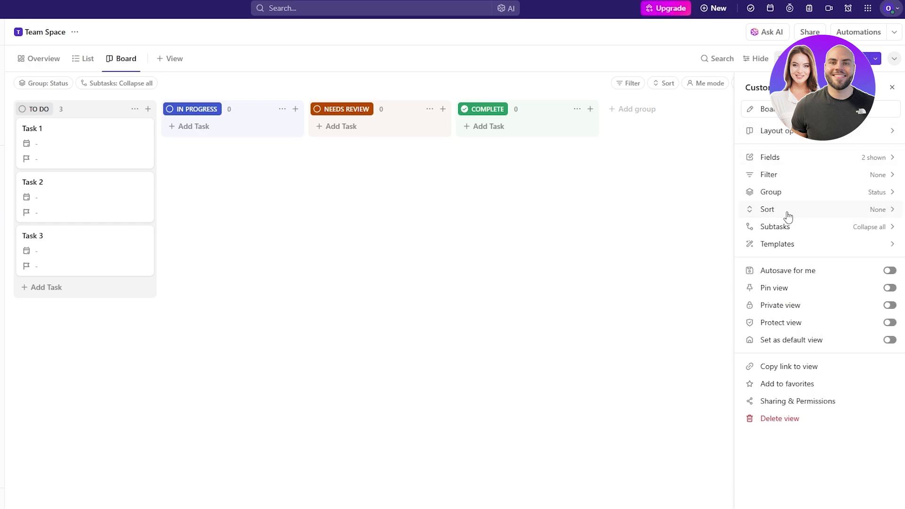
Sort the board's tasks by Status.
click(878, 210)
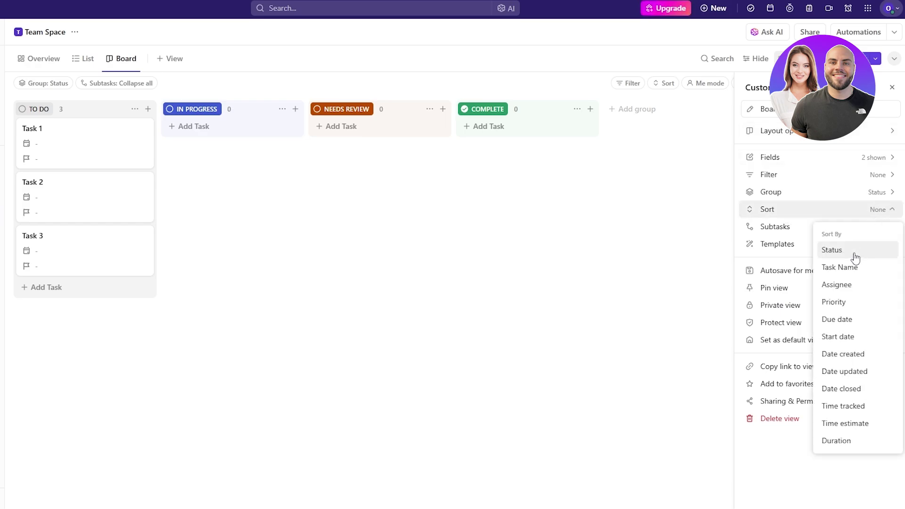
click(856, 259)
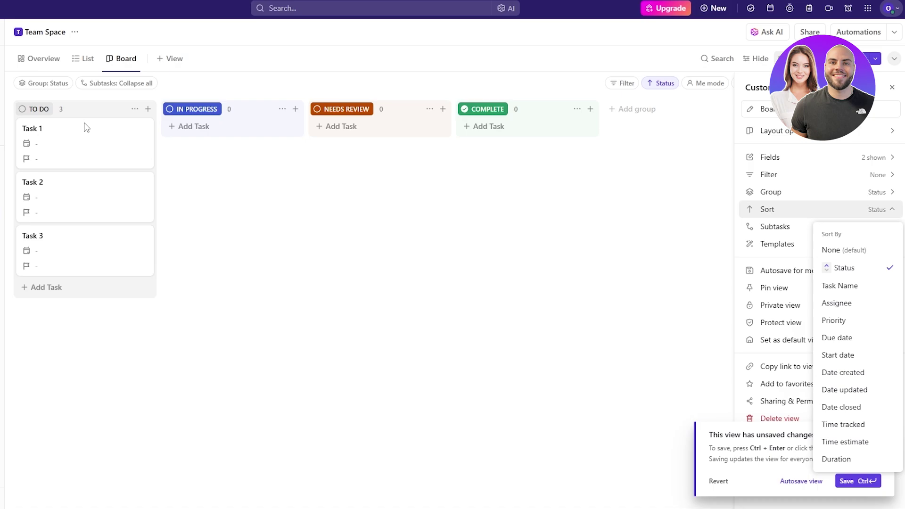
click(134, 110)
click(250, 111)
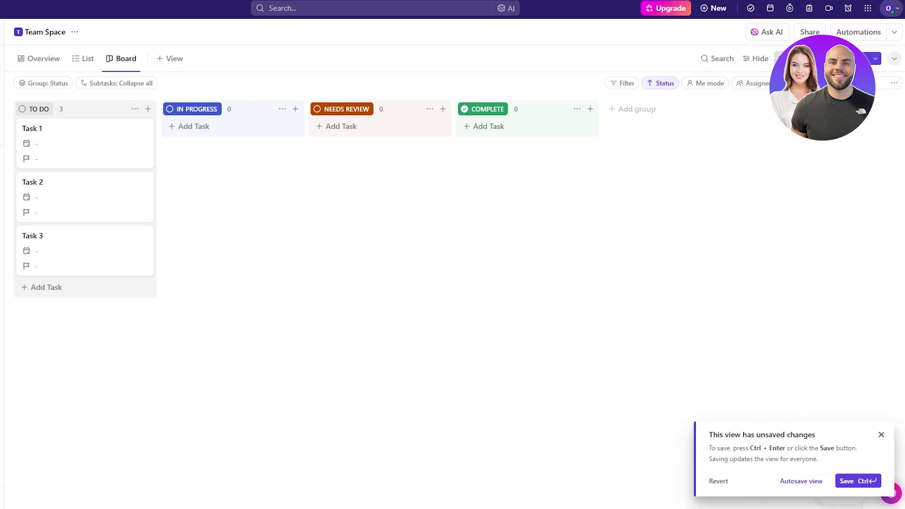
Add Task Name as a second sort criterion for the board and reset the sorting to None.
click(849, 58)
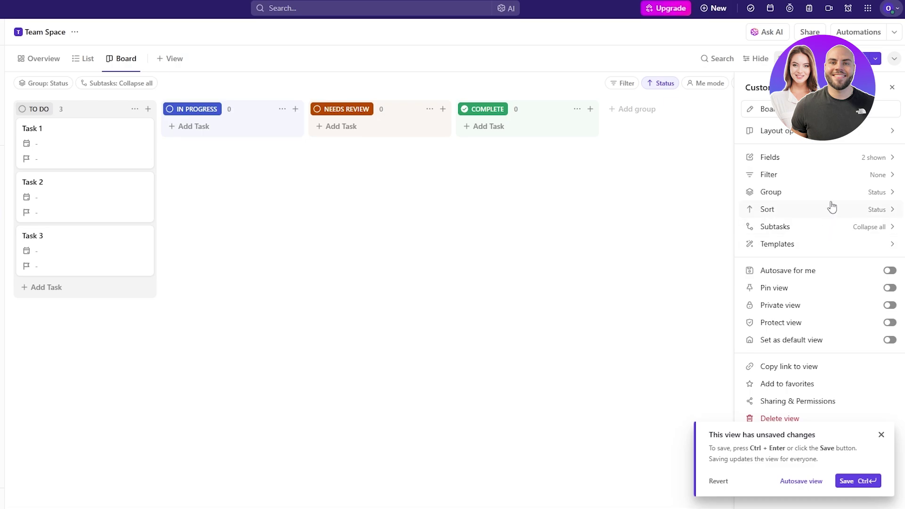
click(832, 209)
click(852, 286)
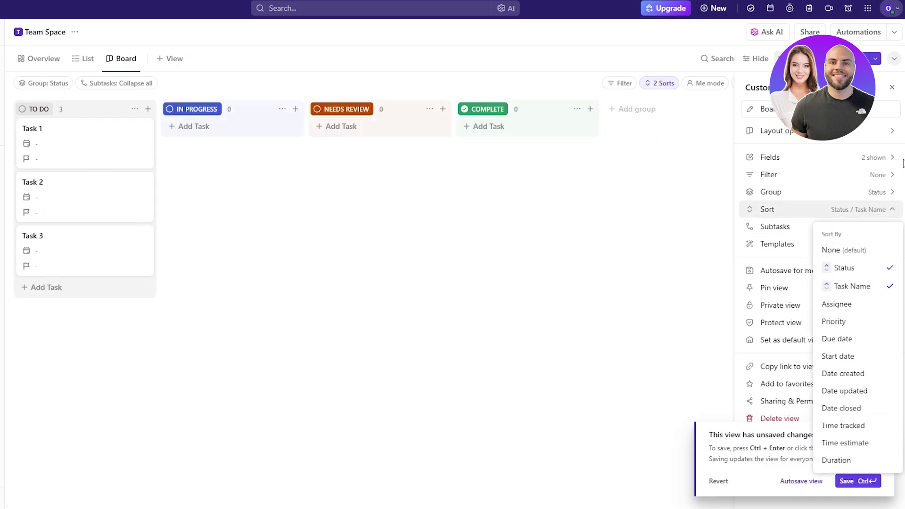
click(851, 251)
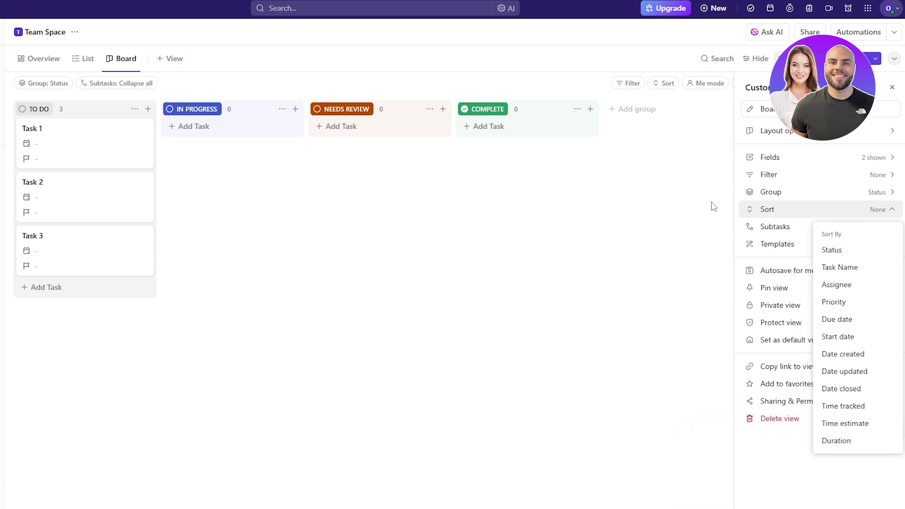
click(805, 224)
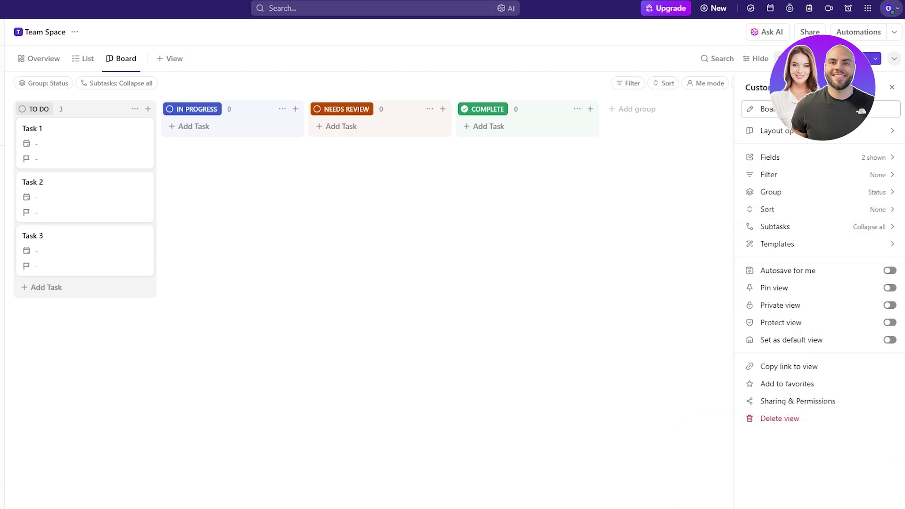
Start a new task named Task 4 in the To Do column with a due date of 11/30/24.
click(895, 89)
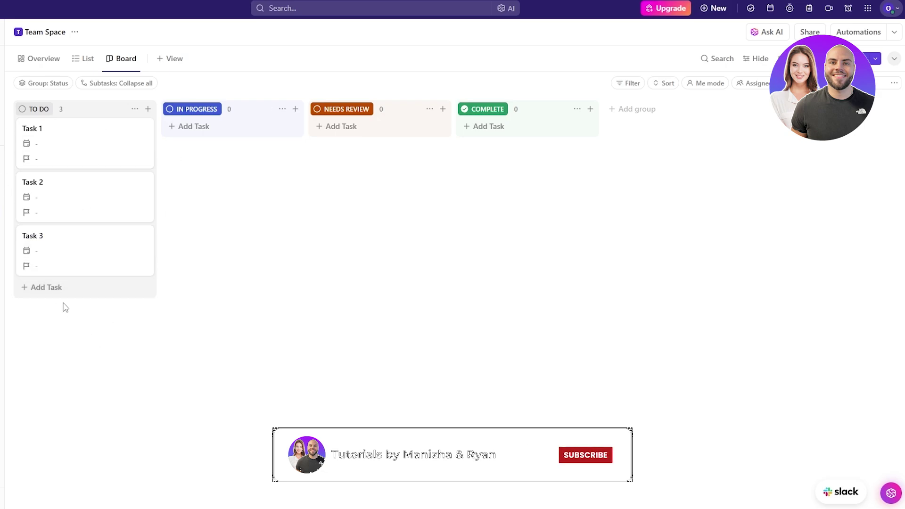
click(42, 288)
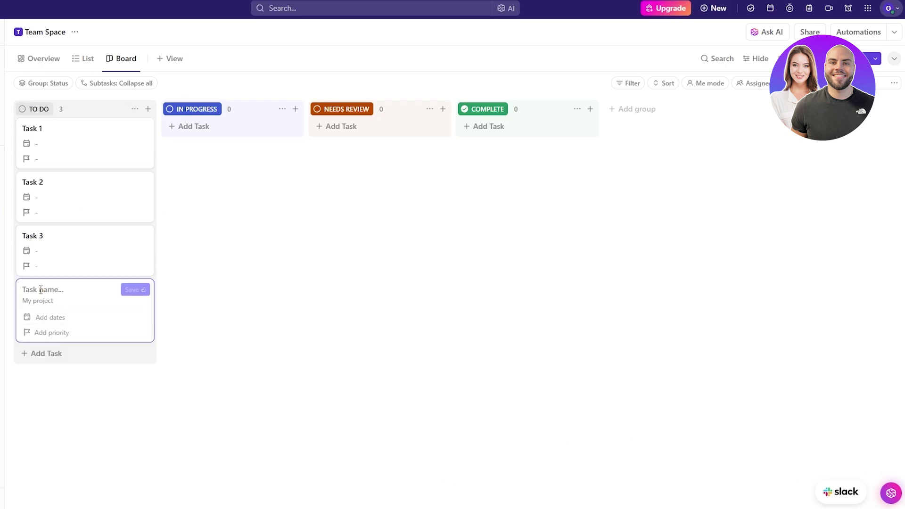
text(Task 4)
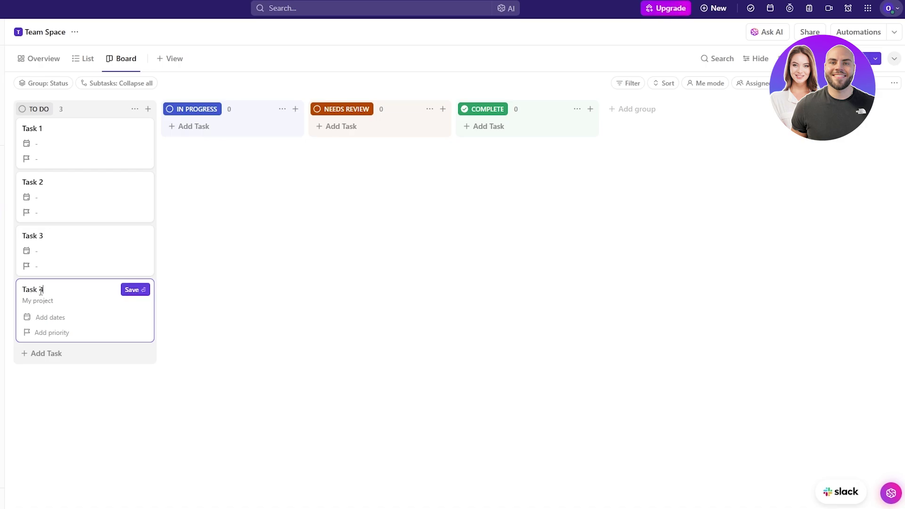
click(52, 319)
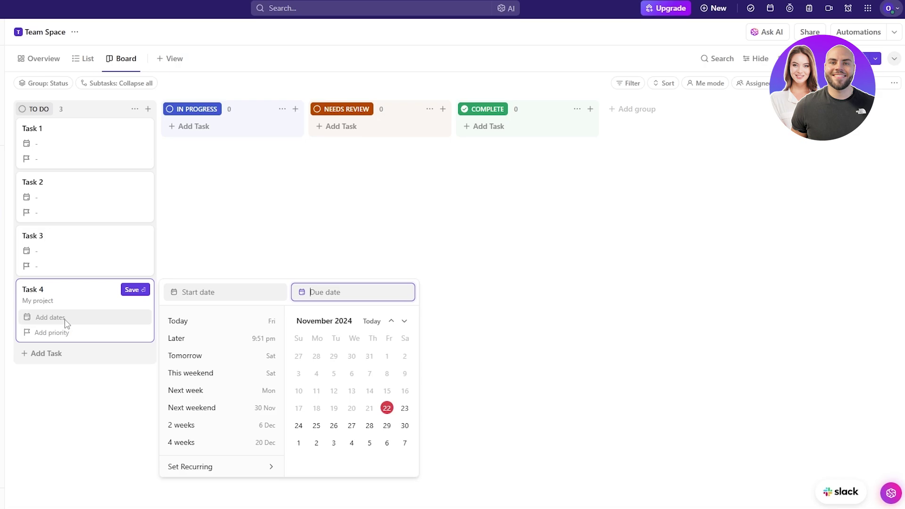
click(404, 426)
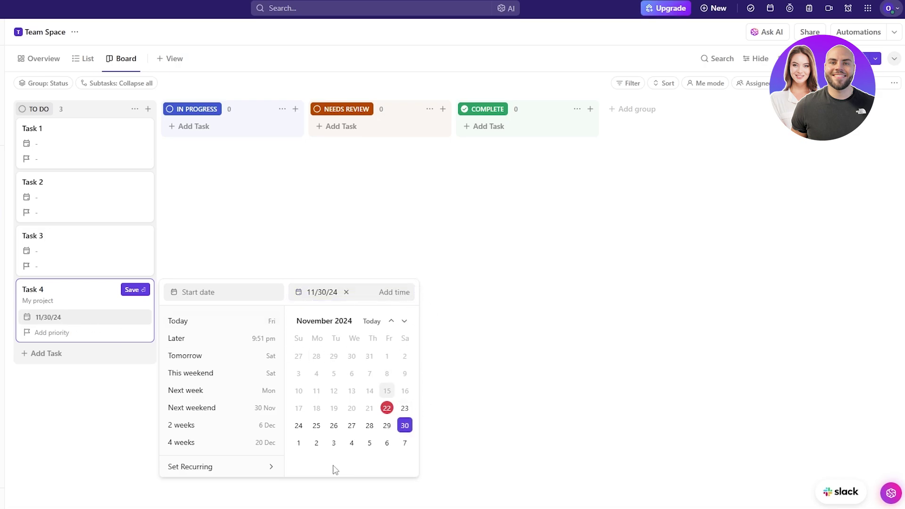
Set the new task's priority to High and save it to the To Do column.
click(56, 333)
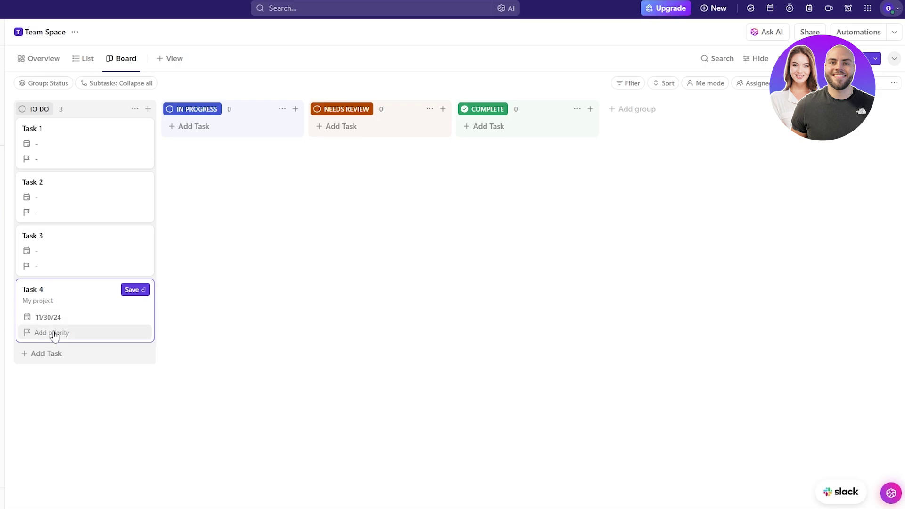
click(37, 335)
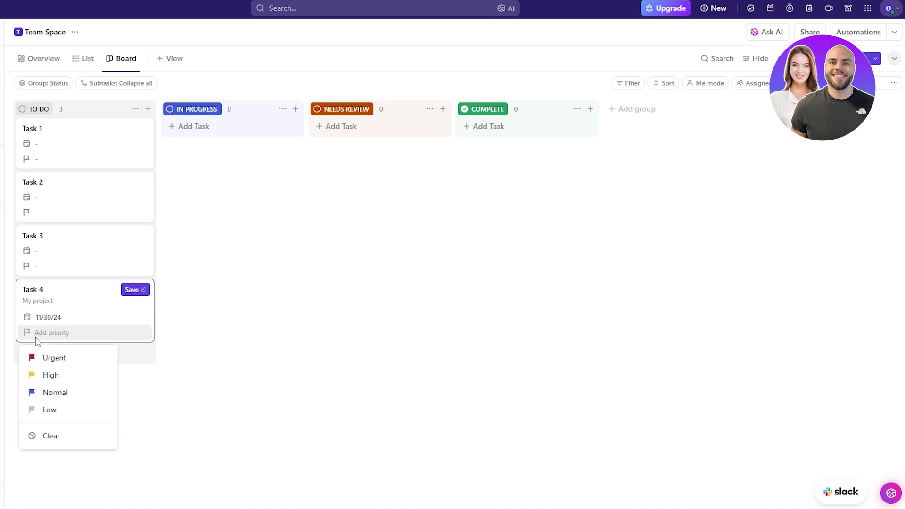
click(63, 376)
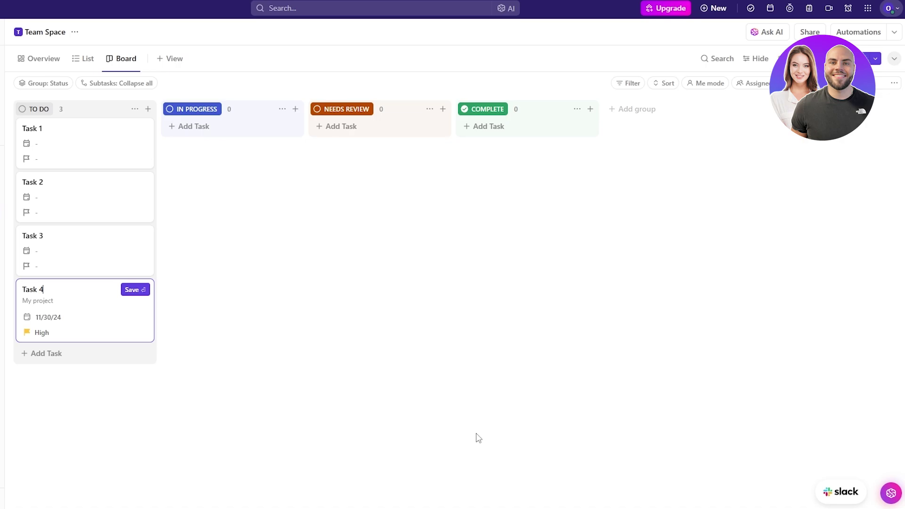
key(Return)
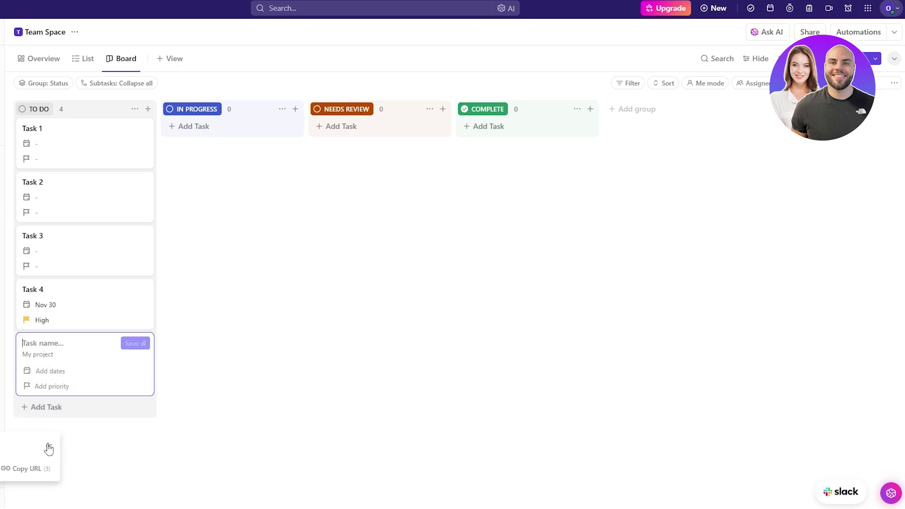
click(49, 447)
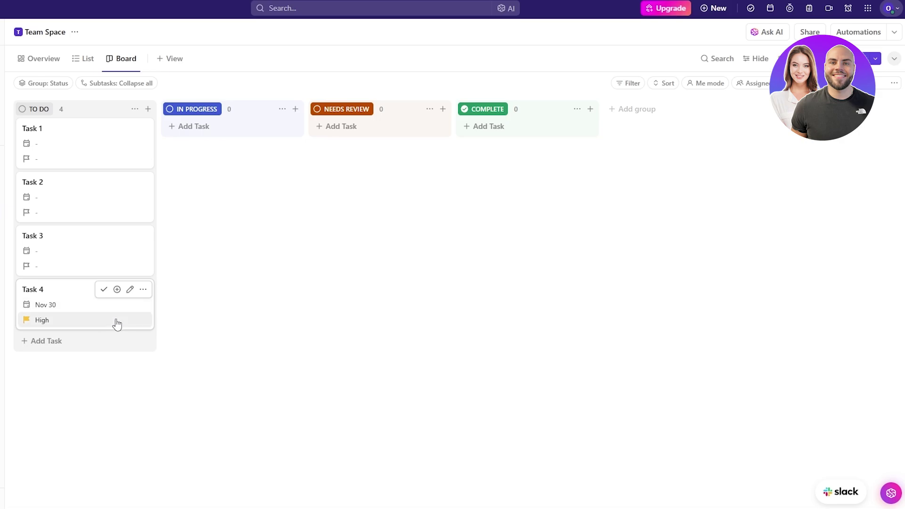
Open the details of Task 4 and view who can be assigned to it.
click(68, 293)
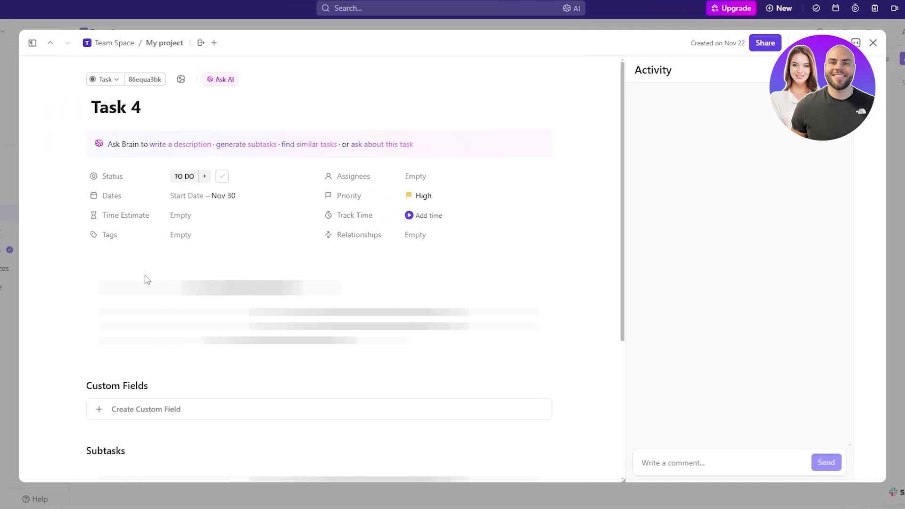
mouse_move(145, 258)
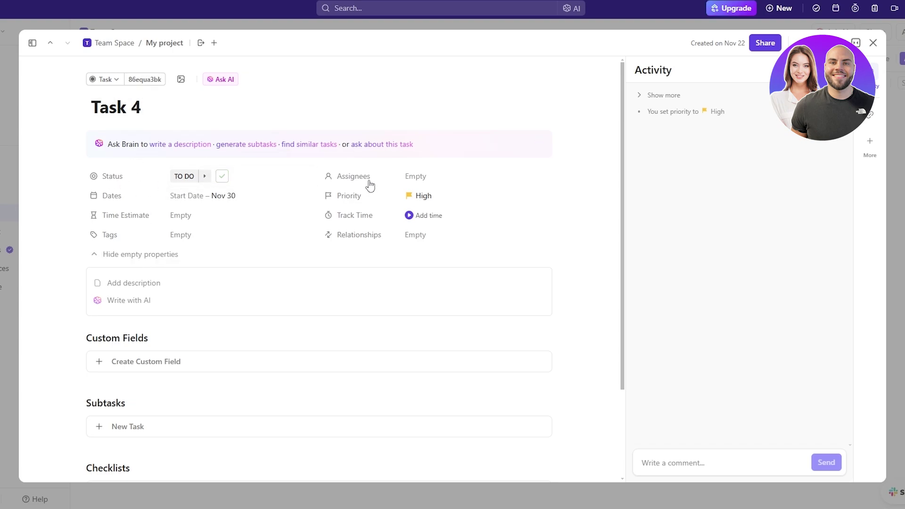
click(430, 177)
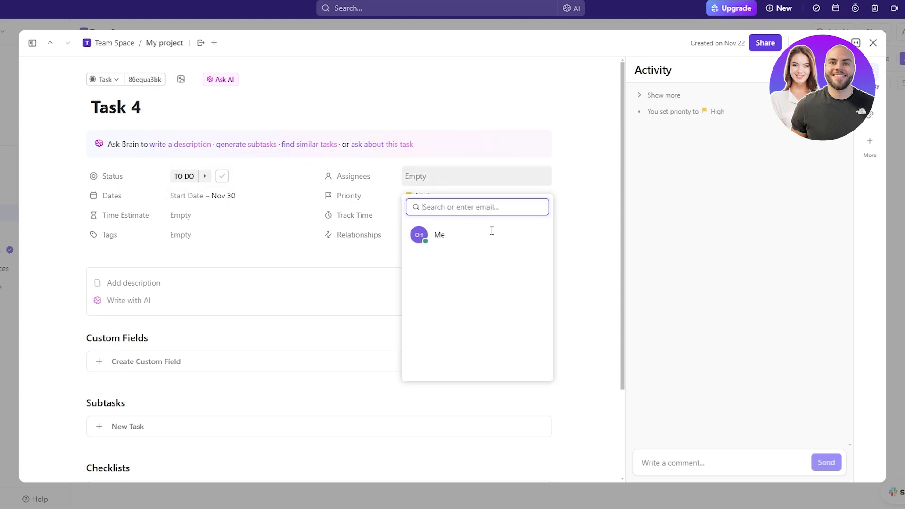
click(368, 264)
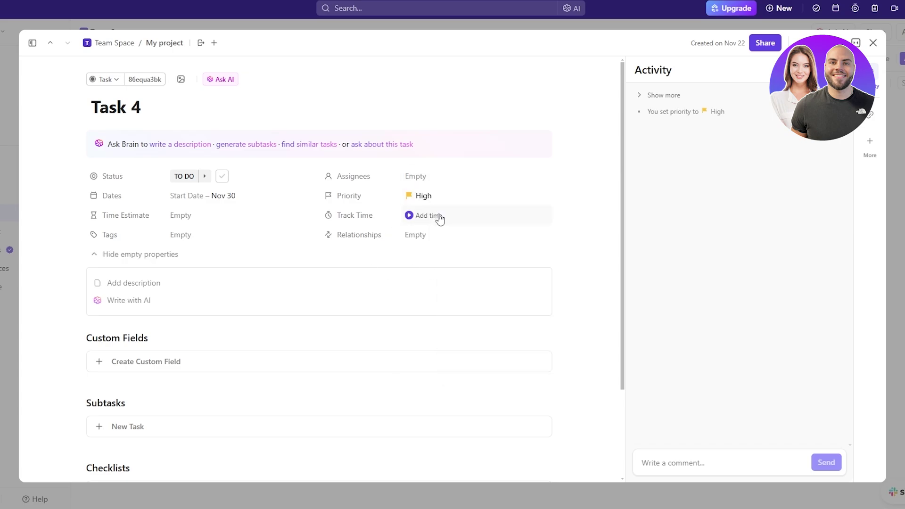
Start the time-tracking timer for Task 4.
click(440, 218)
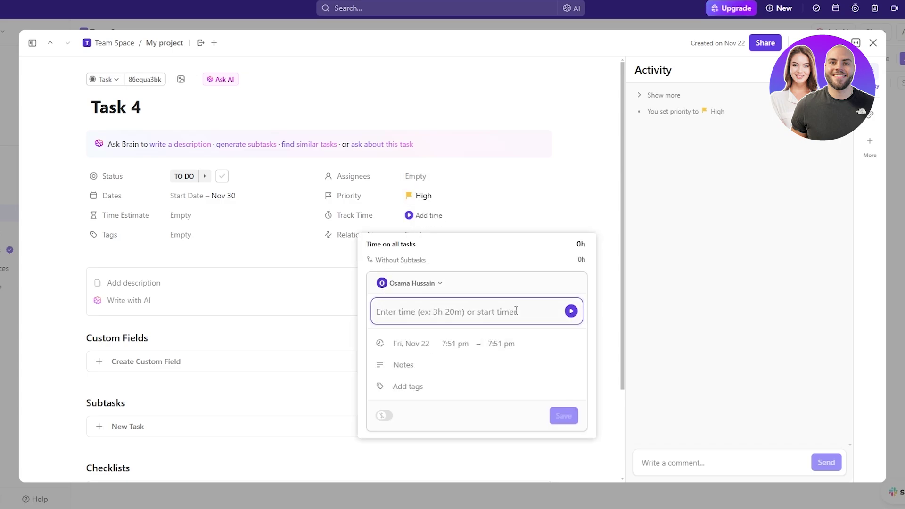
click(571, 312)
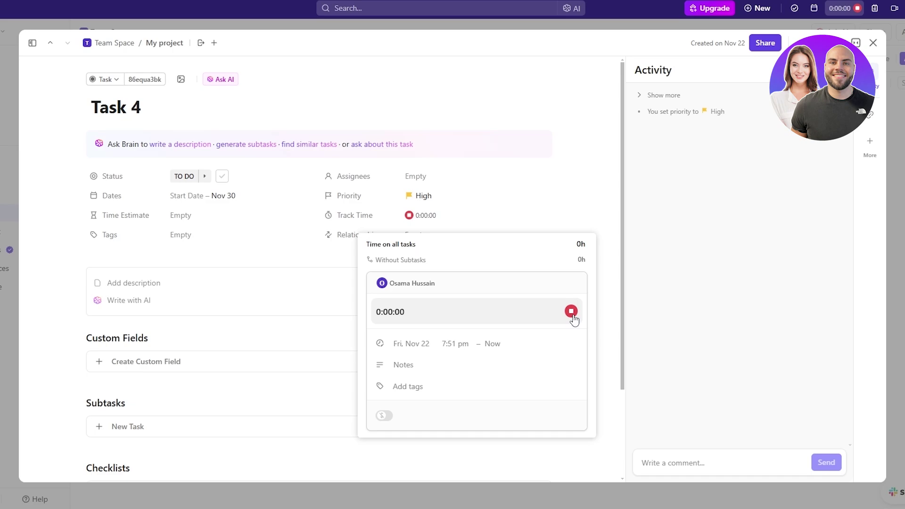
click(278, 280)
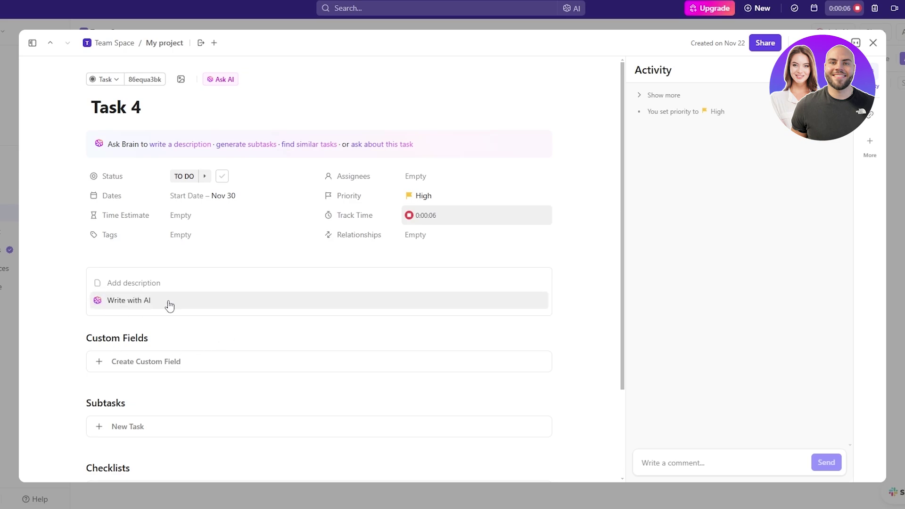
Look over Task 4's detail sections and comment box, and stop its running timer.
scroll(168, 303, down, 2)
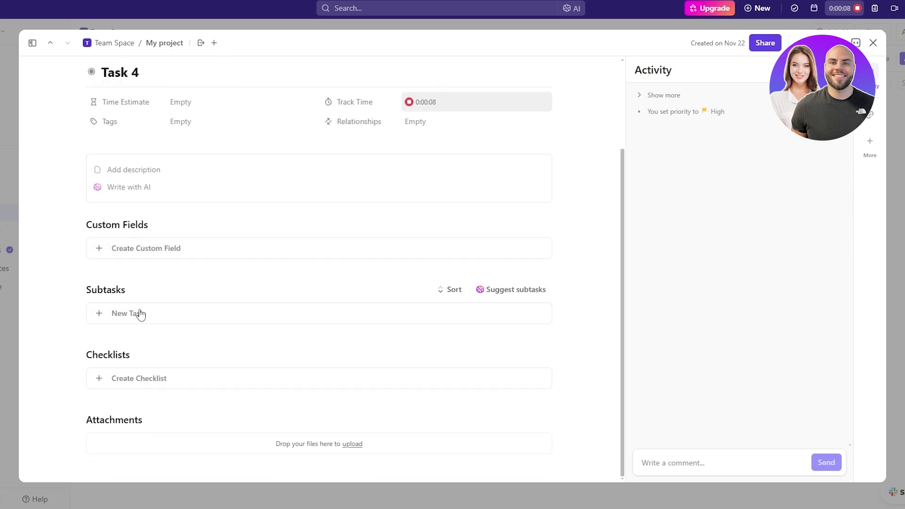
scroll(394, 420, up, 3)
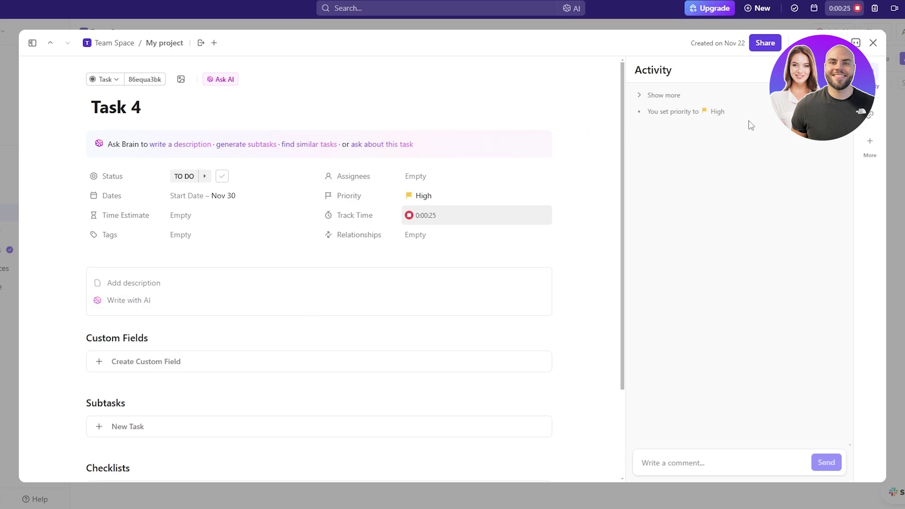
click(673, 461)
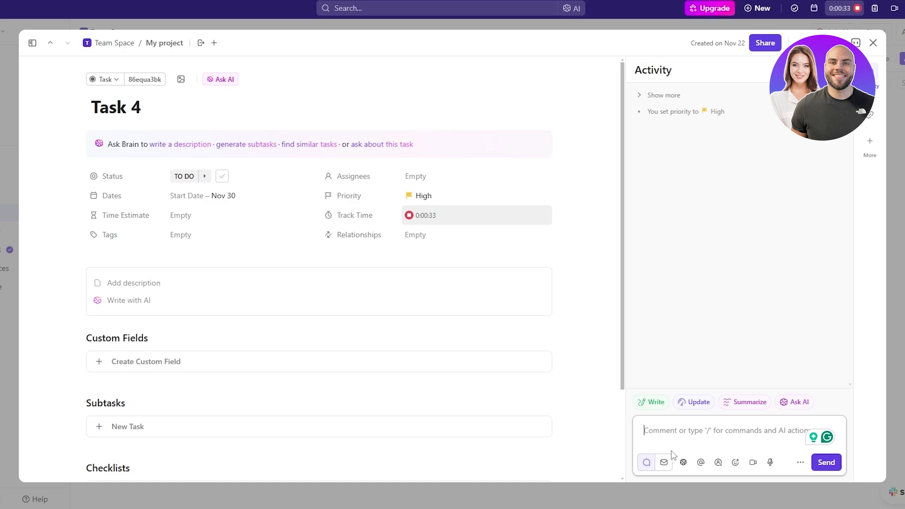
click(409, 215)
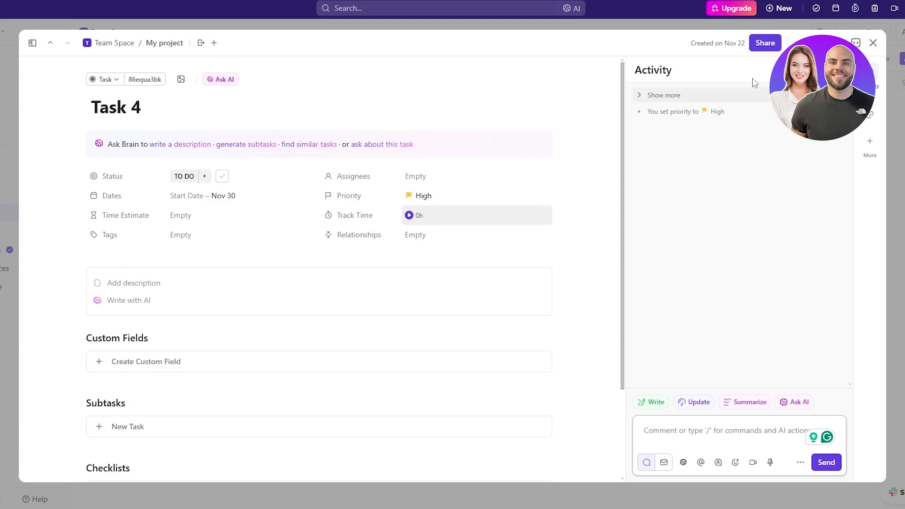
Examine Task 4's links, relationship options and list location choices, and return to the board.
click(872, 118)
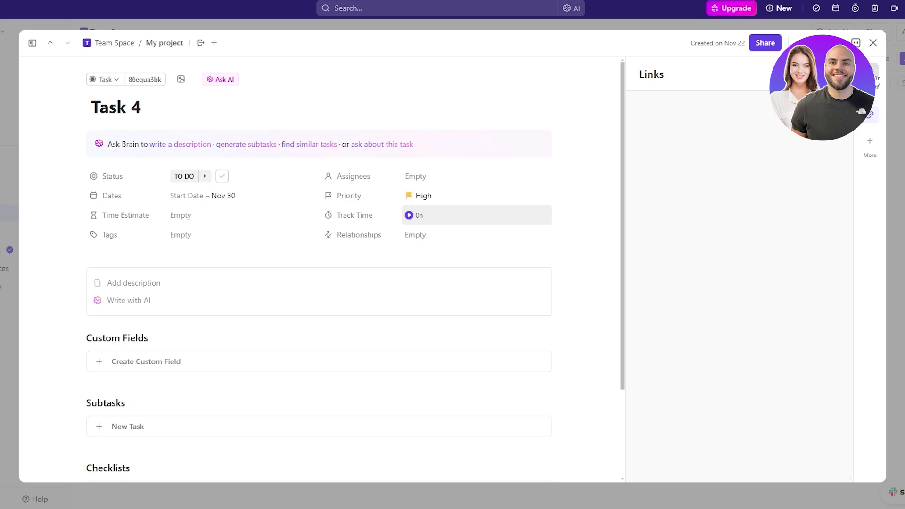
click(870, 141)
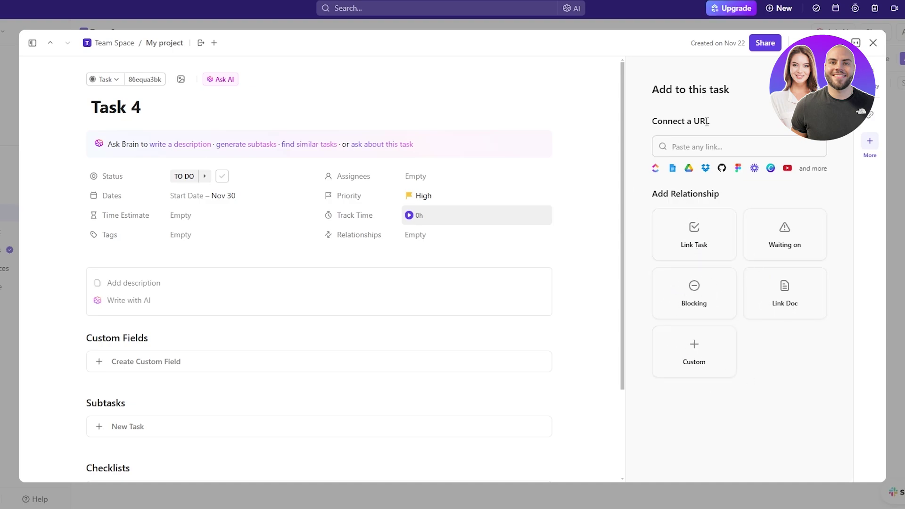
click(201, 46)
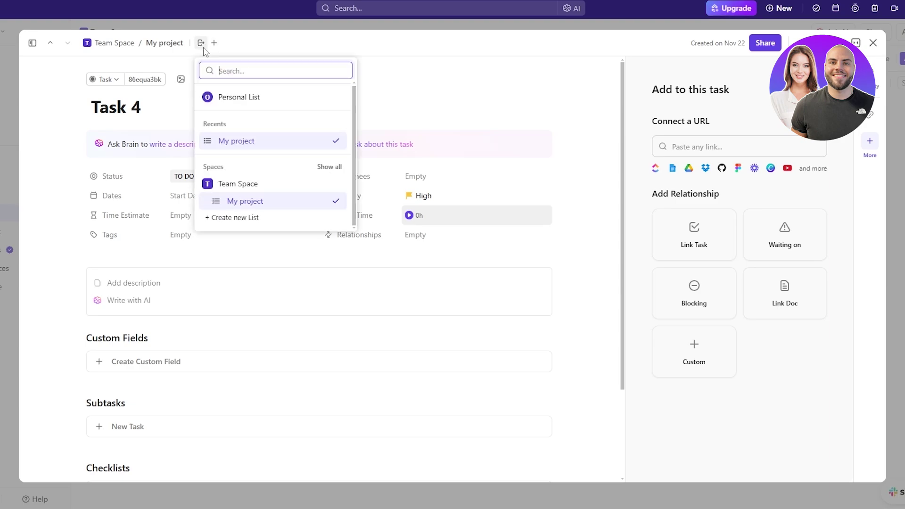
click(210, 44)
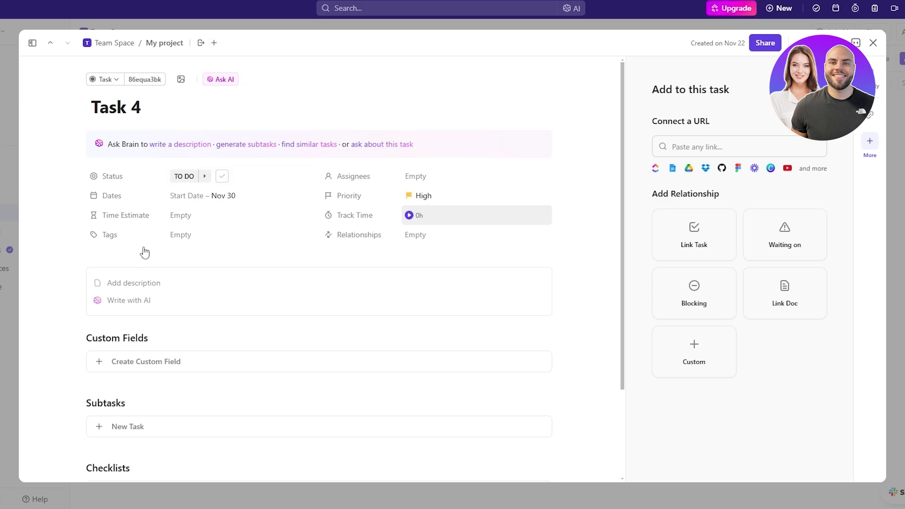
key(Escape)
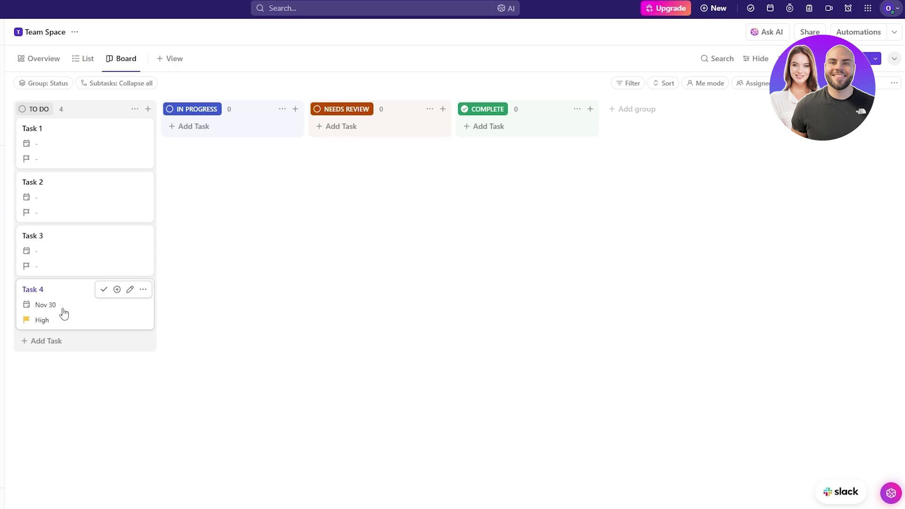
Move Task 4 to In Progress, Task 3 to Needs Review and Task 1 to Complete on the board.
drag(152, 293, 237, 146)
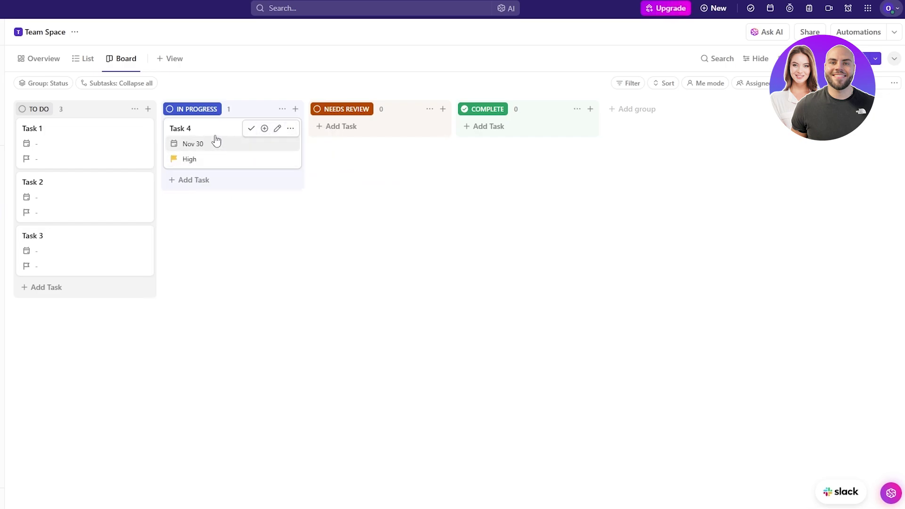
drag(71, 236, 382, 141)
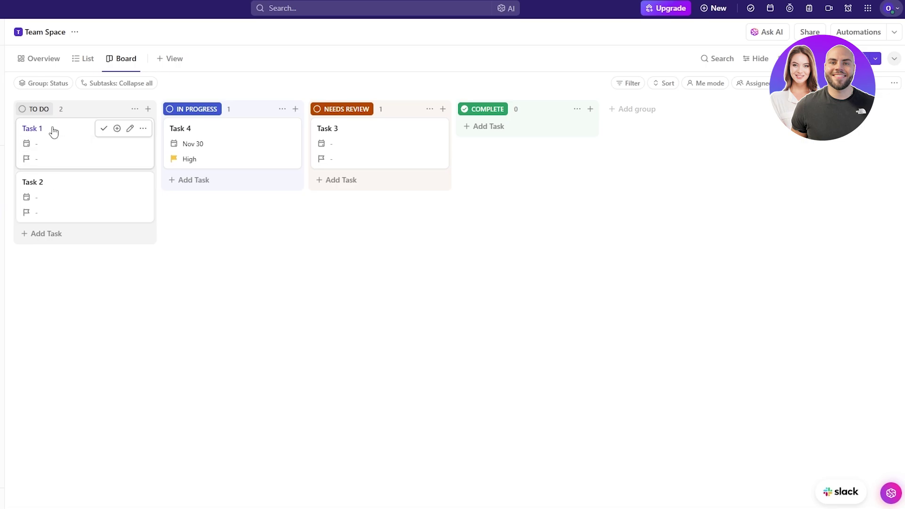
drag(55, 129, 567, 147)
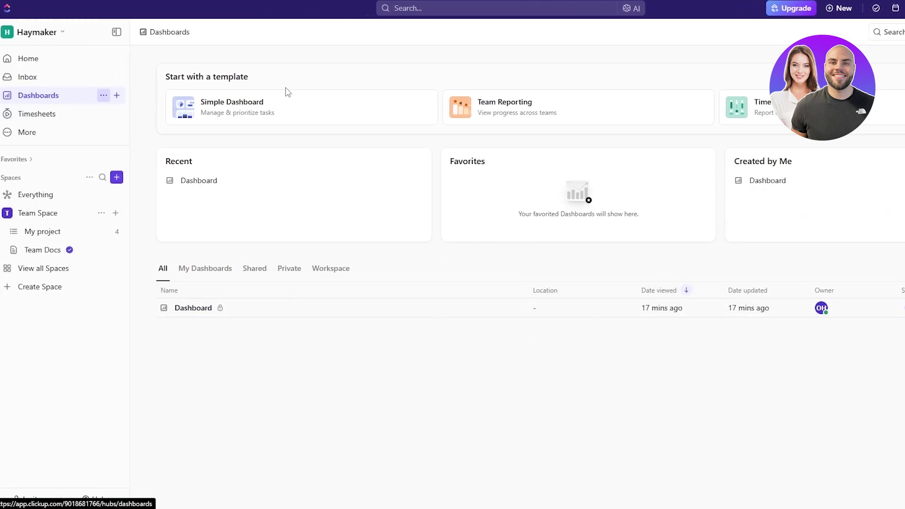
Create a dashboard from the Simple Dashboard template using My project as the data source, and look over its cards.
click(270, 108)
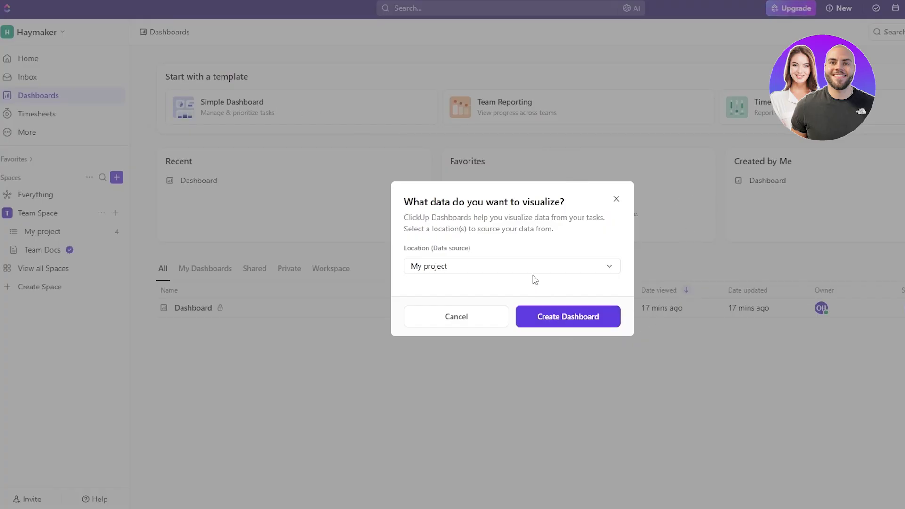
click(568, 317)
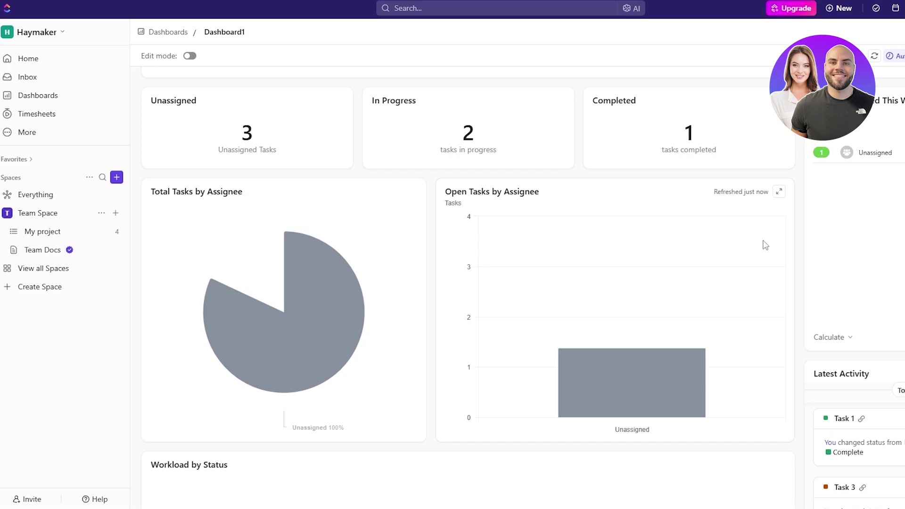
scroll(540, 192, down, 3)
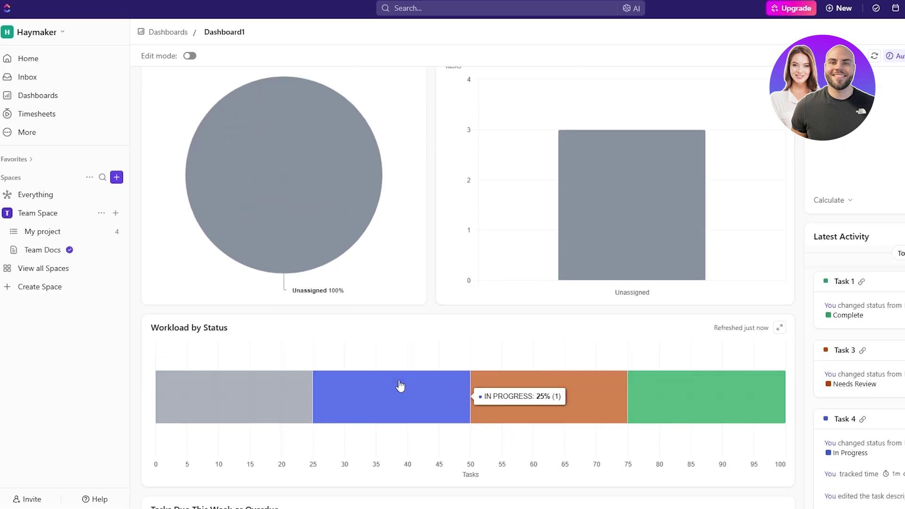
scroll(590, 377, up, 5)
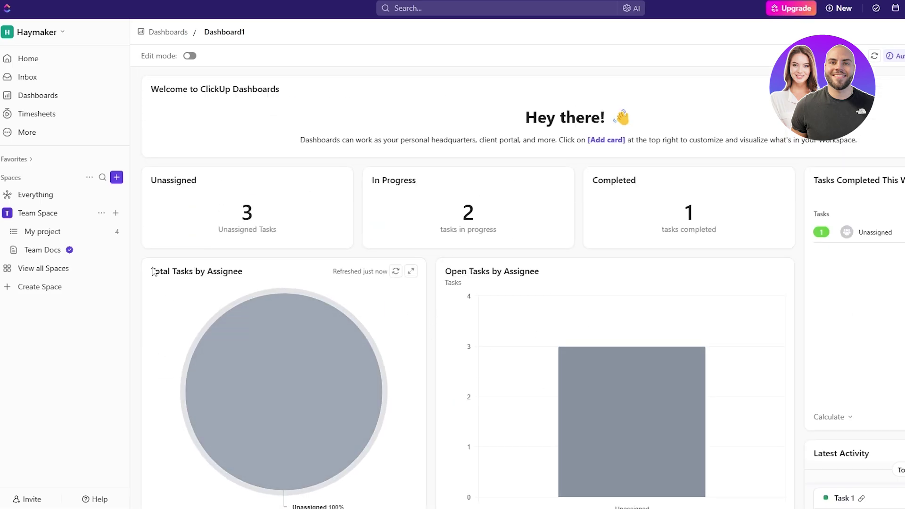
Open the Unassigned card of the dashboard to view its list of tasks.
click(323, 180)
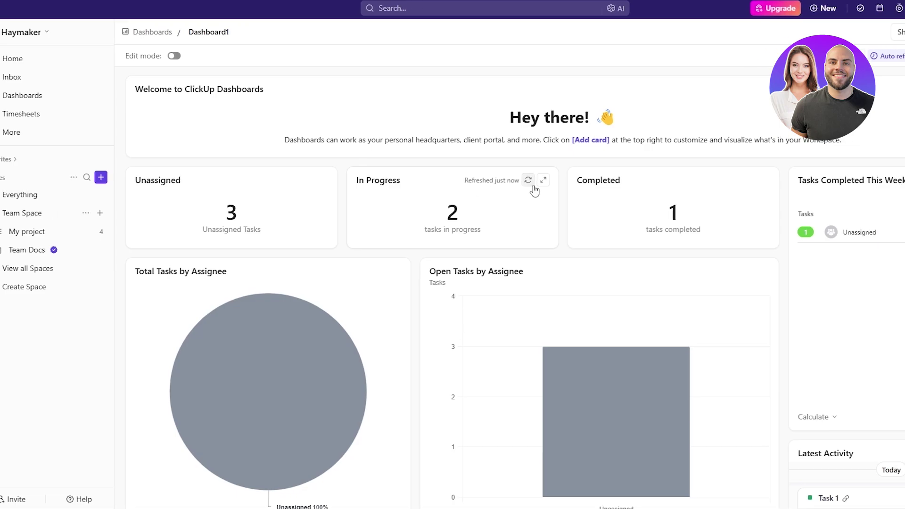
click(544, 181)
click(283, 210)
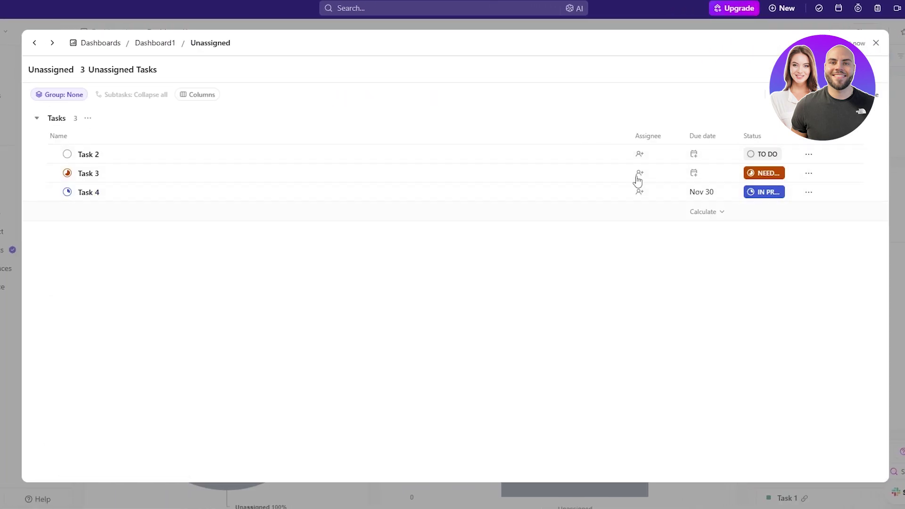
Close the unassigned tasks list and look over Dashboard1's workload, due-date and task activity cards.
click(876, 43)
scroll(737, 265, down, 8)
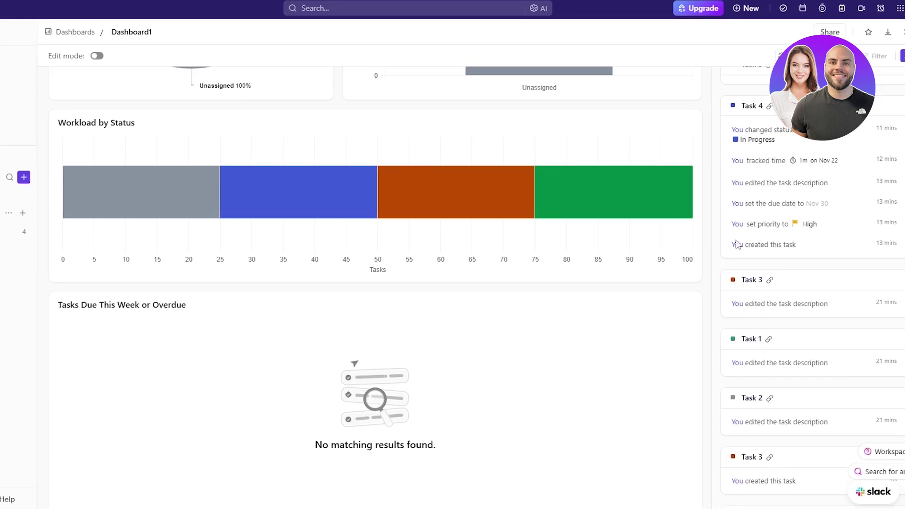
scroll(358, 203, up, 8)
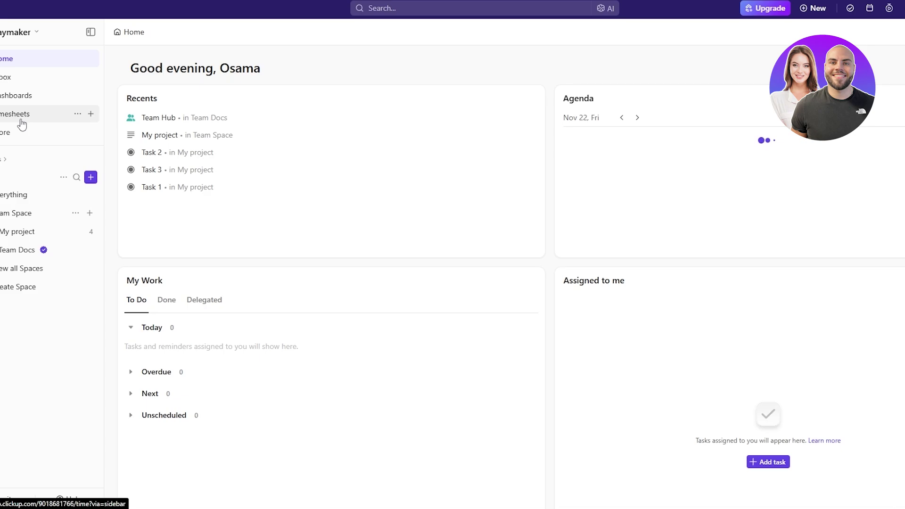
Mark Task 4's Nov 22 time entry as billable in the timesheet and return to the home page.
click(47, 118)
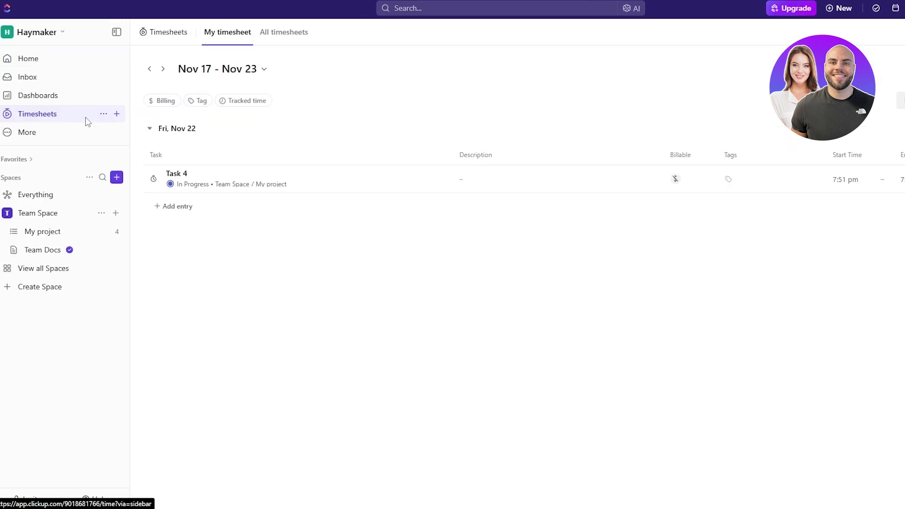
click(676, 179)
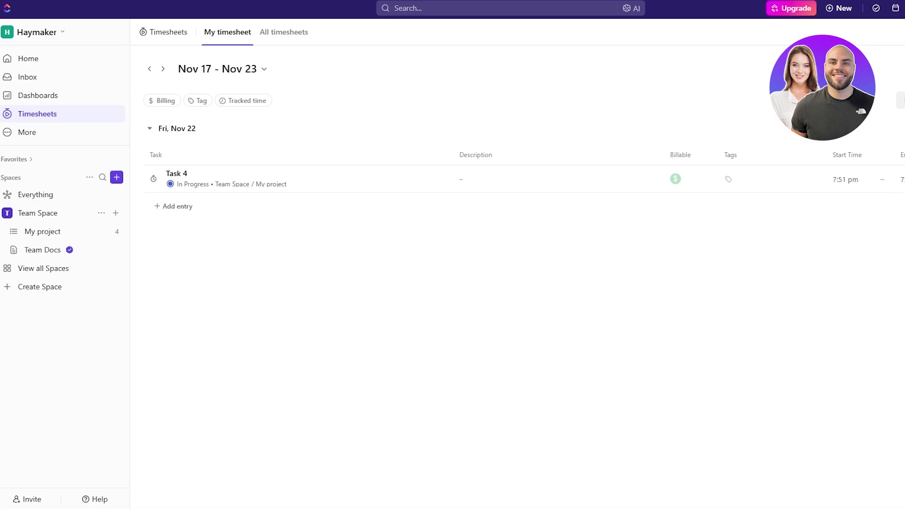
click(33, 58)
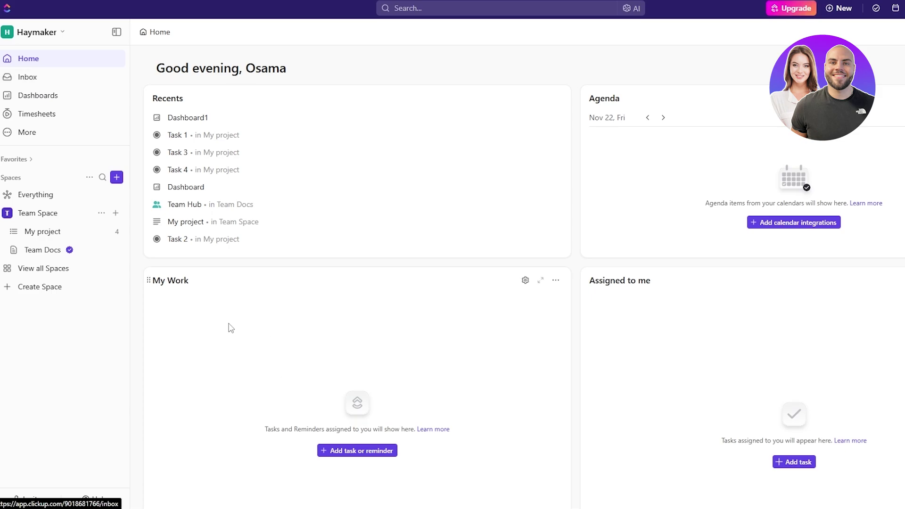
Look over the My project list and the Team Space board, and switch to My project's board.
click(38, 232)
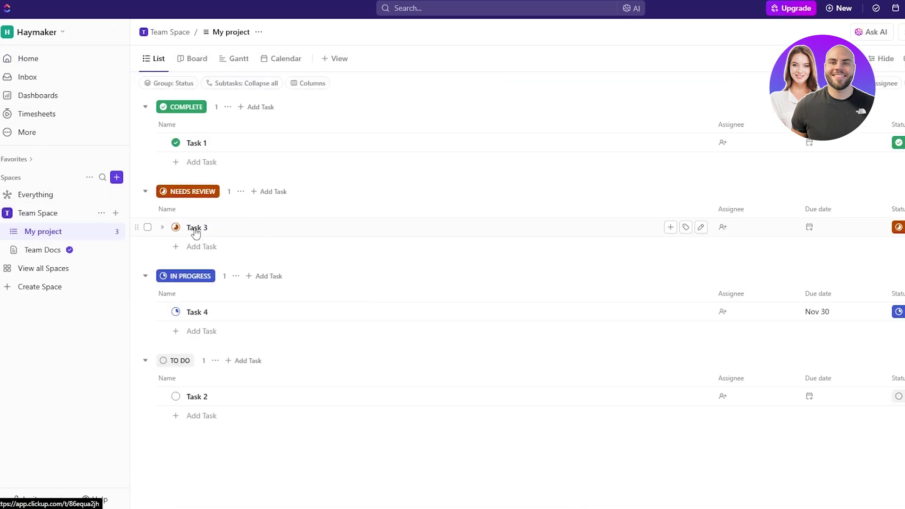
click(37, 213)
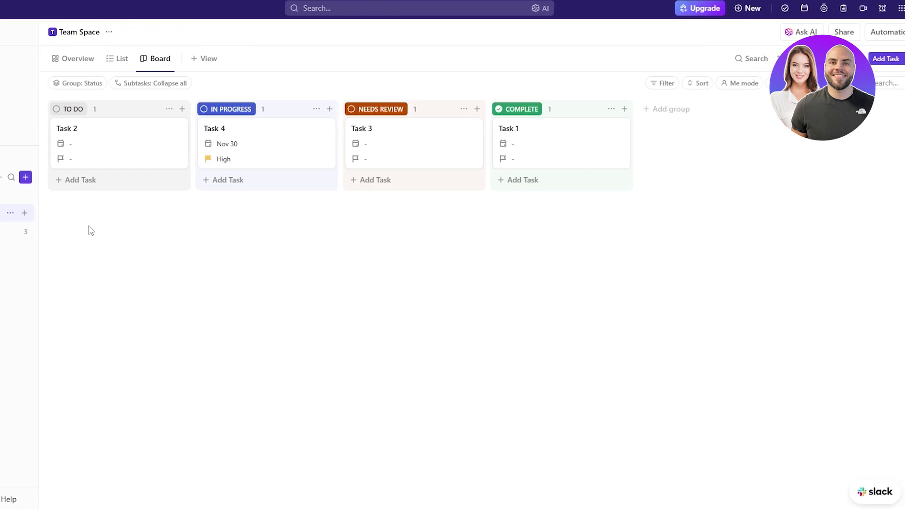
click(89, 228)
click(63, 58)
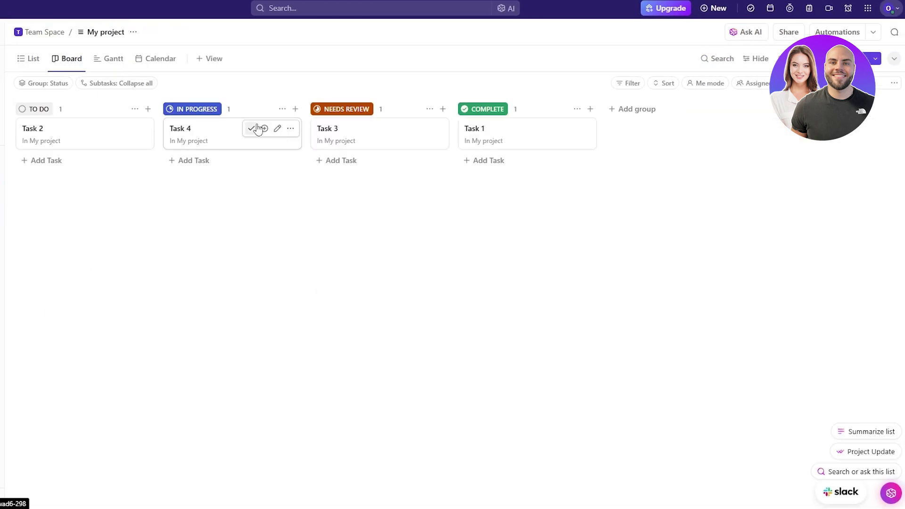
Compare the In Progress group's options on the My project board with those on the Team Space board.
click(282, 109)
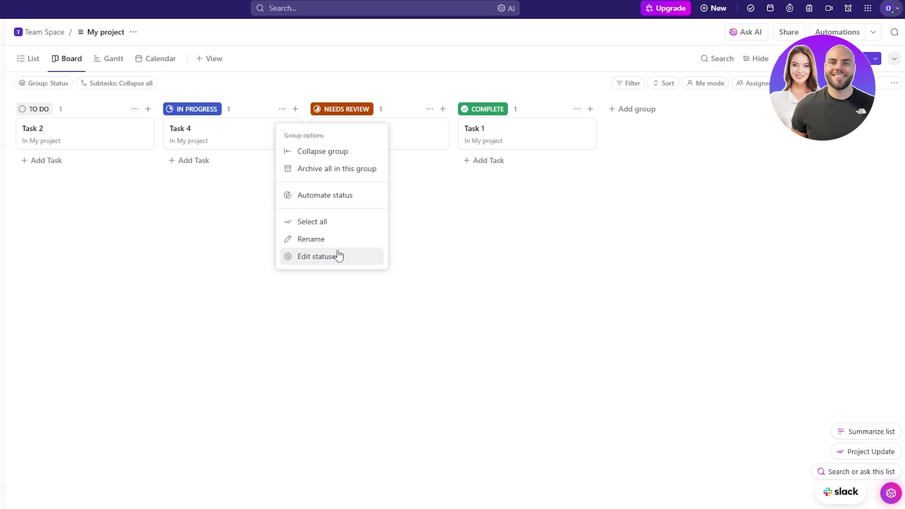
click(141, 248)
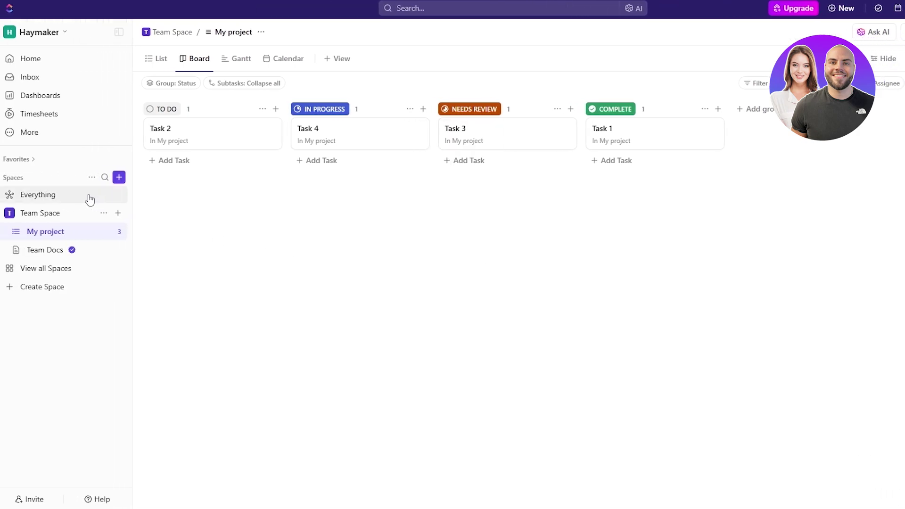
click(51, 217)
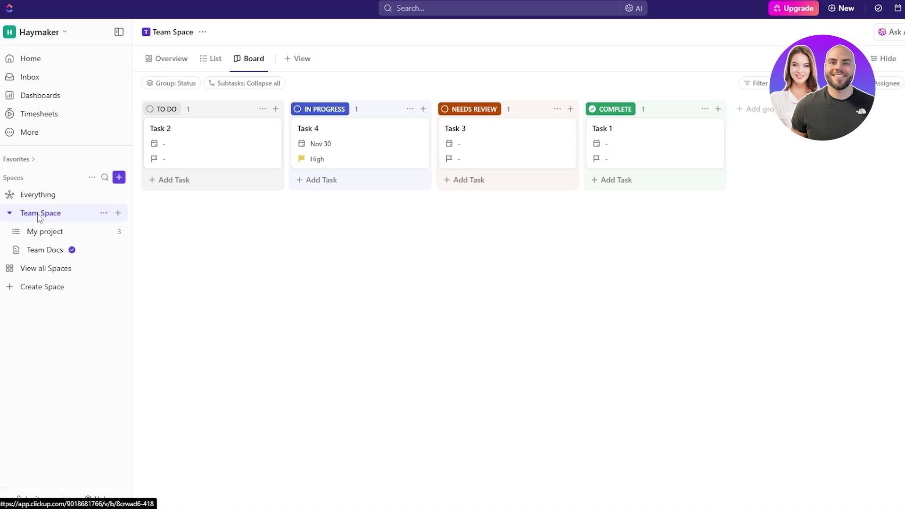
click(410, 109)
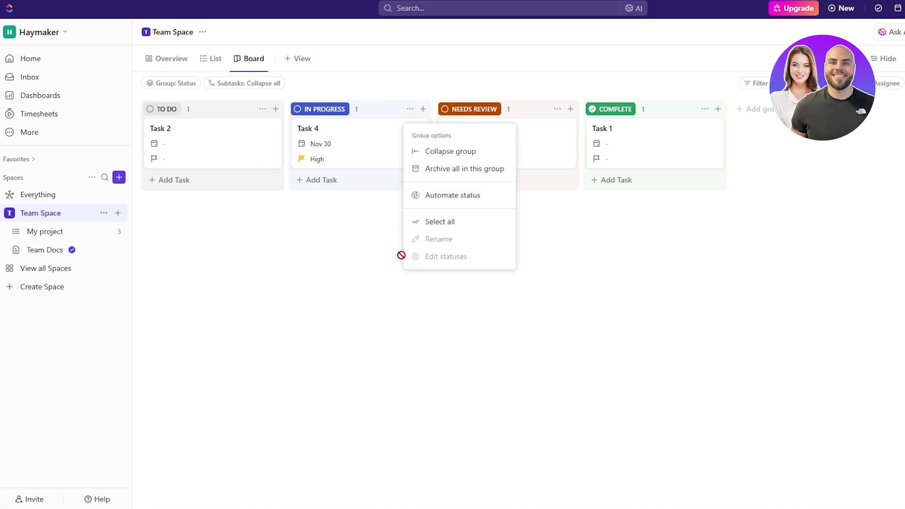
click(247, 265)
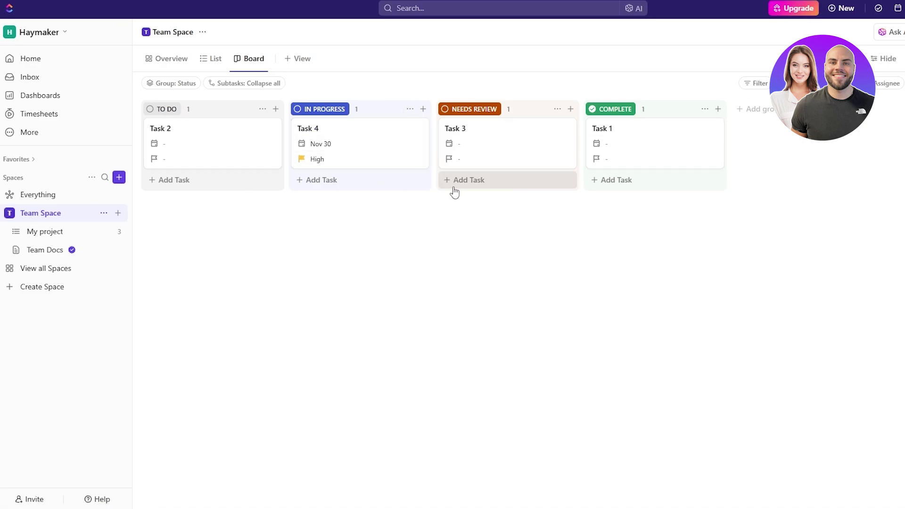
Check the In Progress group's options on My project's board again, and the option for adding a new group.
click(43, 234)
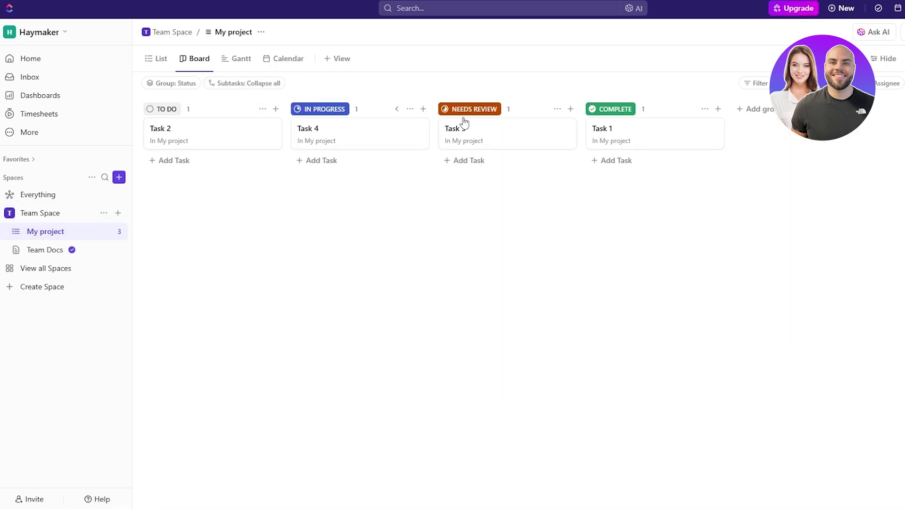
click(410, 110)
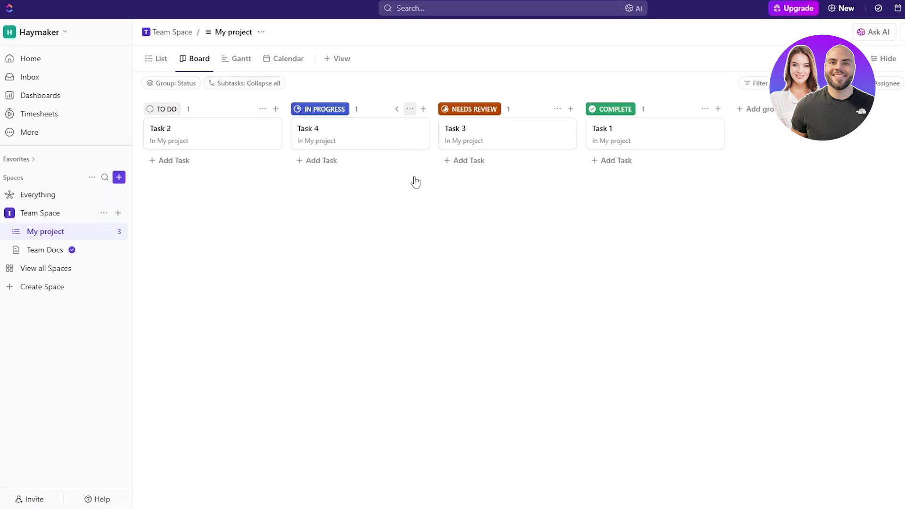
click(358, 256)
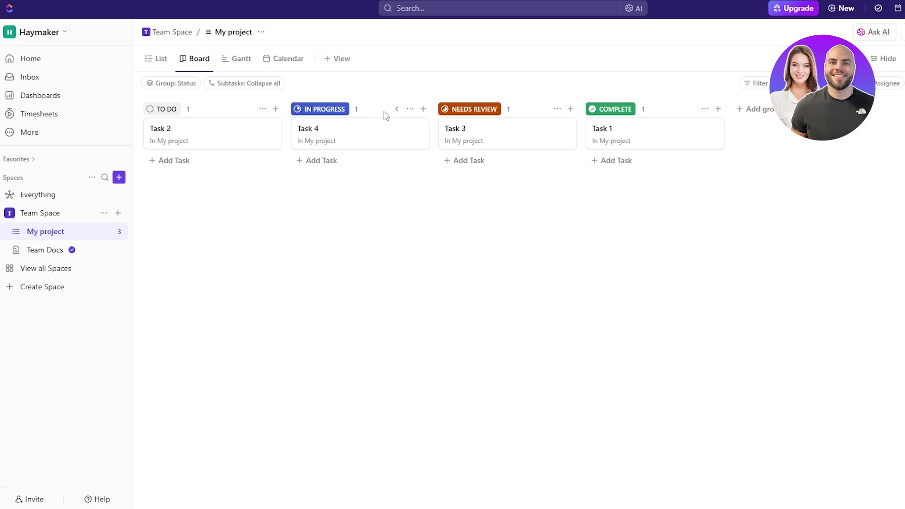
click(410, 108)
click(773, 167)
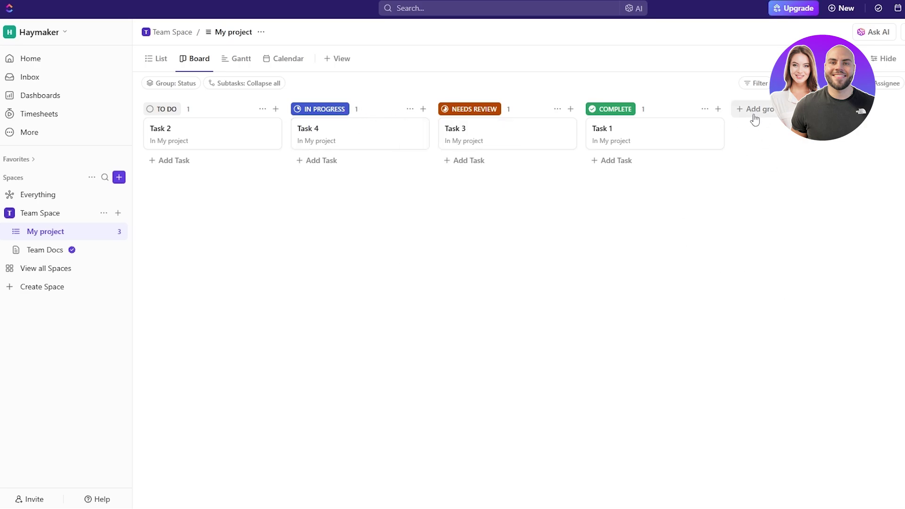
click(755, 119)
click(788, 309)
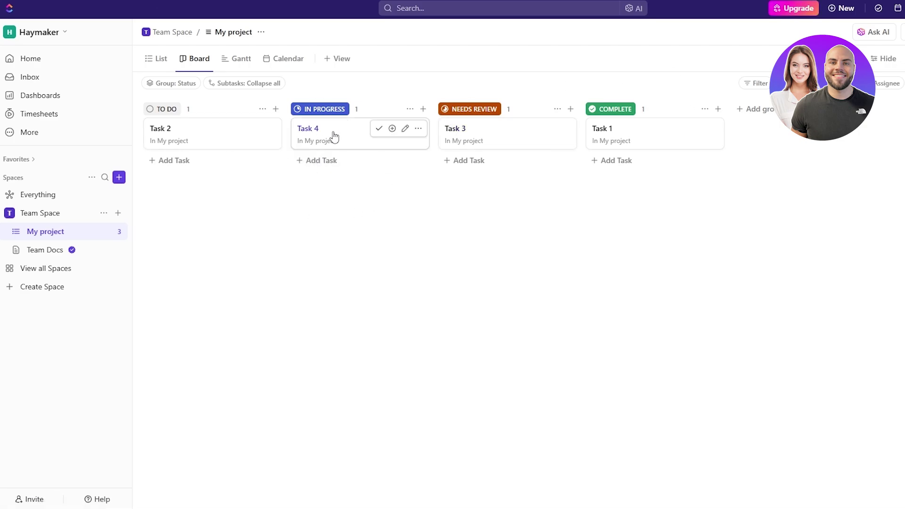
Browse My project's Move, Statuses and Popular automation templates, and try the Status Changes then Send email template.
mouse_move(633, 151)
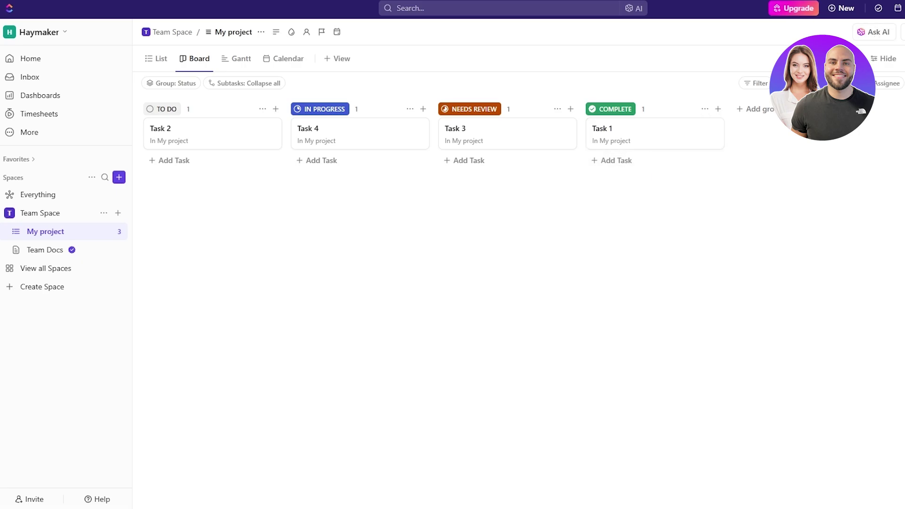
click(842, 31)
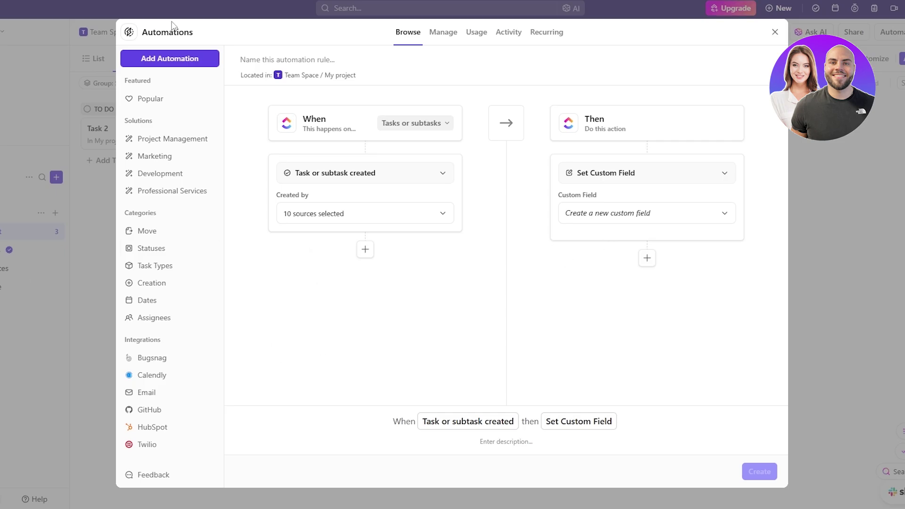
click(142, 234)
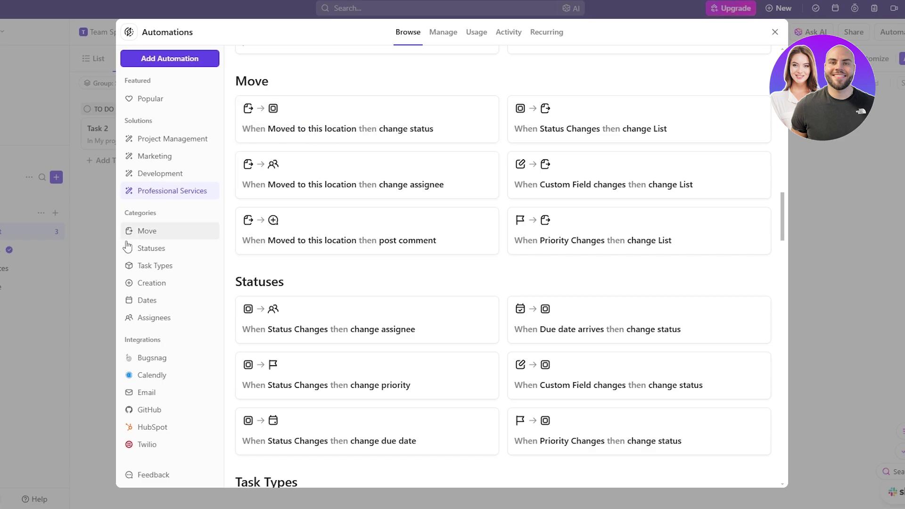
click(152, 257)
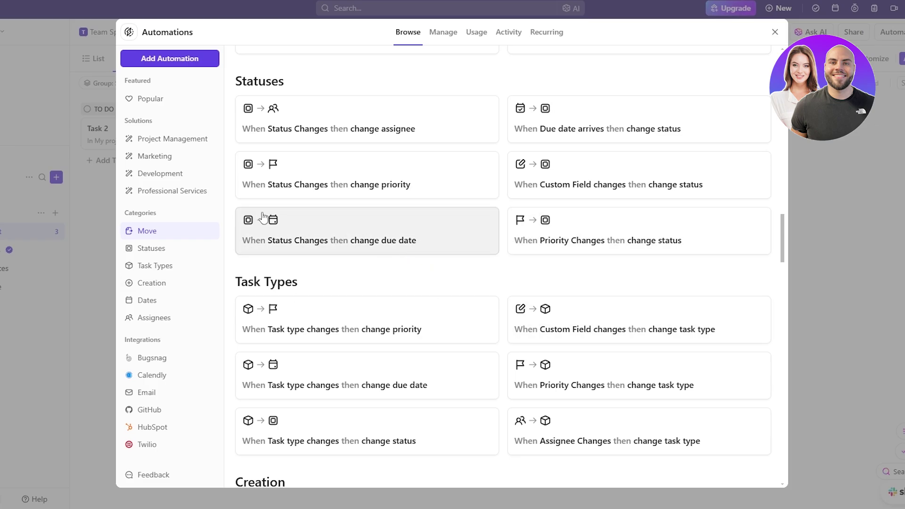
click(168, 102)
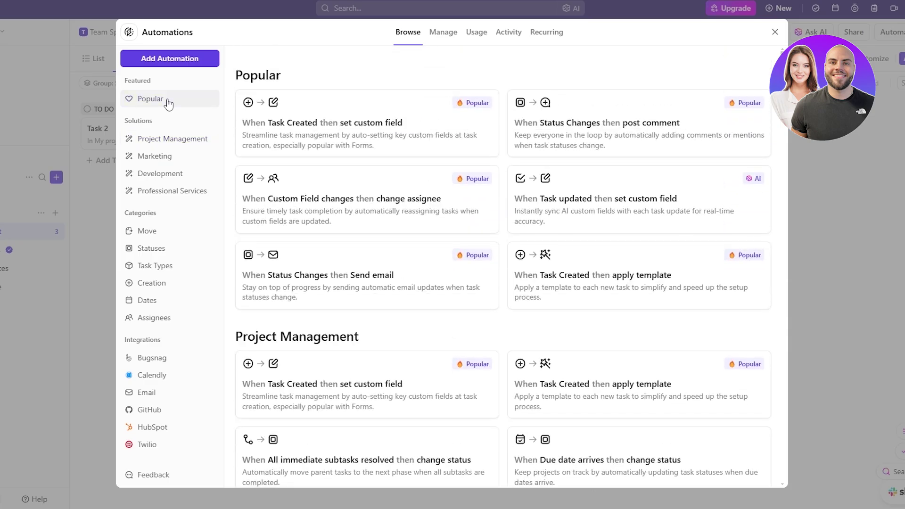
click(367, 282)
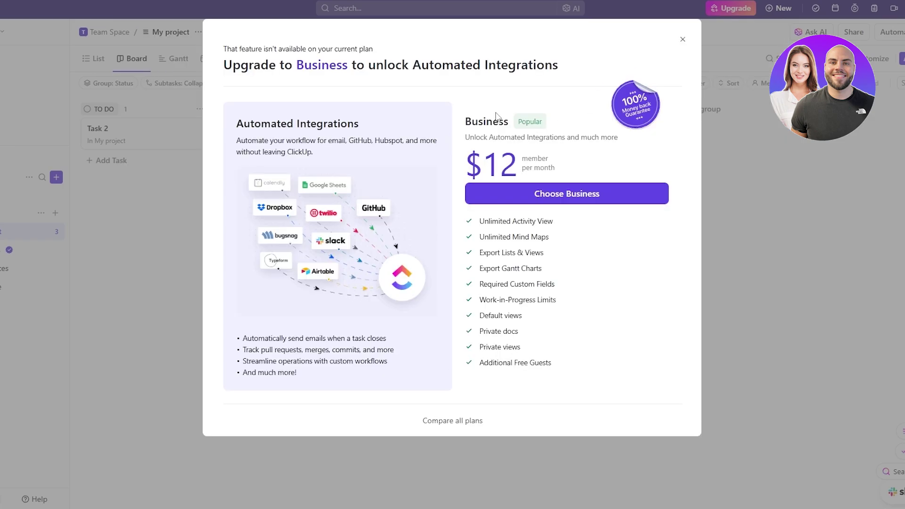
click(682, 39)
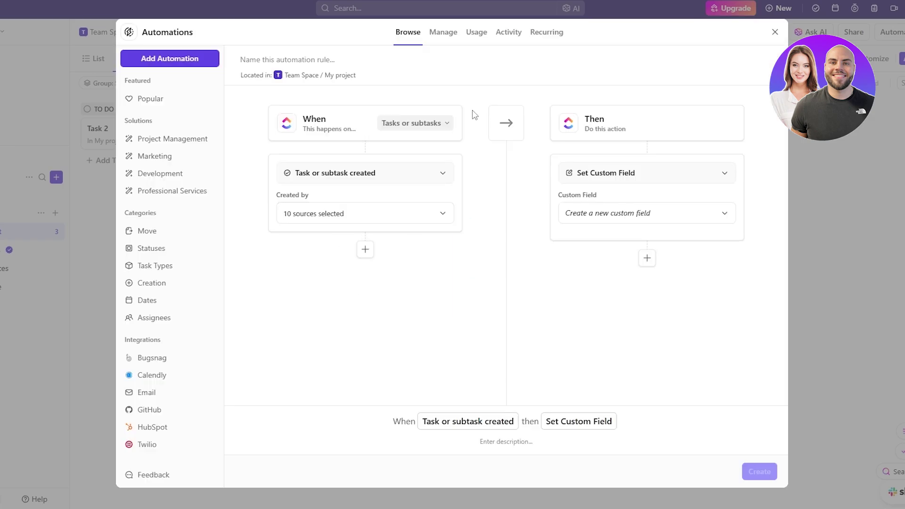
Set the automation trigger to Status changes, from Any Status to COMPLETE.
click(403, 126)
click(340, 173)
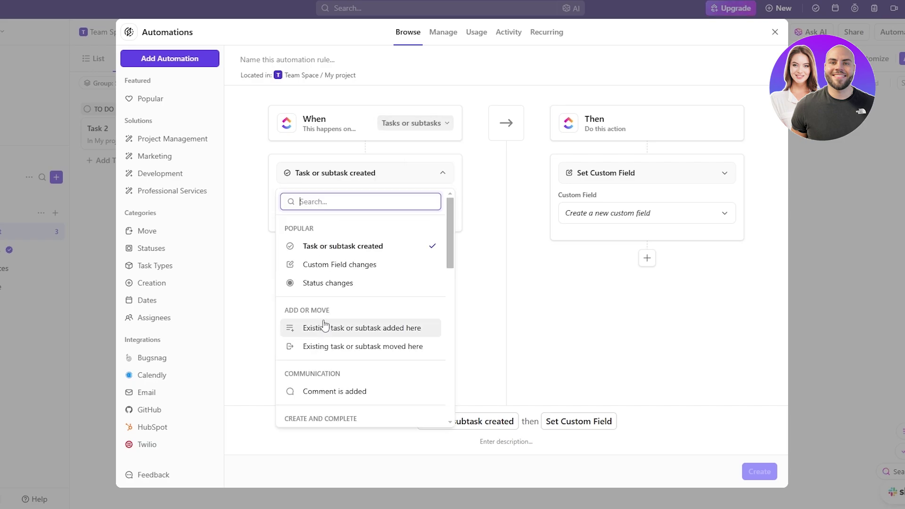
click(346, 287)
click(305, 213)
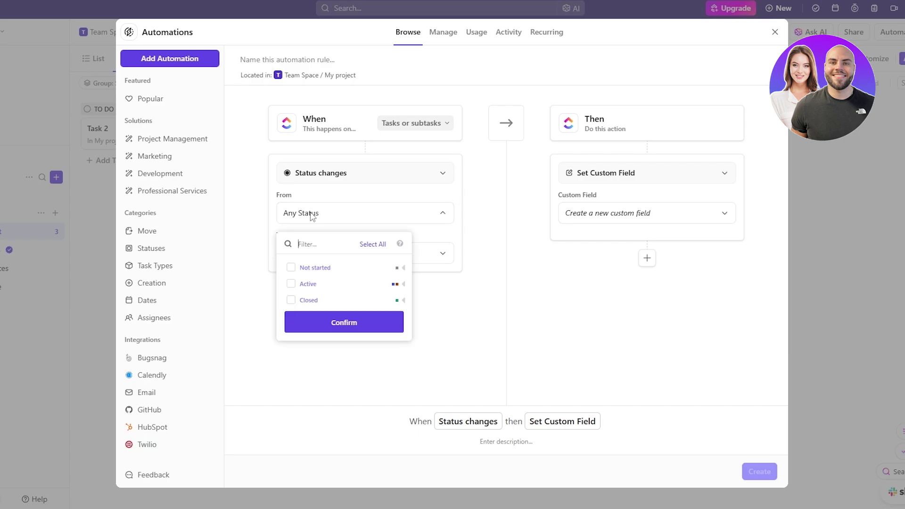
click(313, 216)
click(338, 250)
click(291, 340)
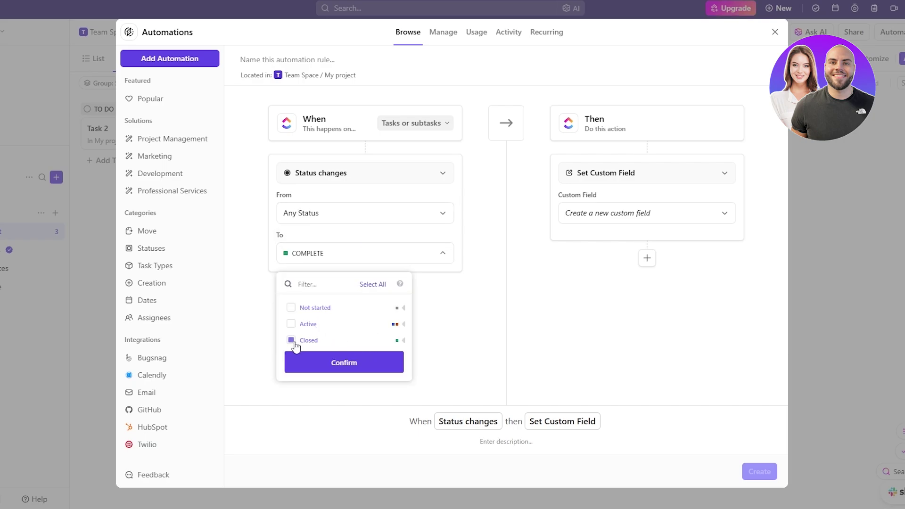
click(346, 372)
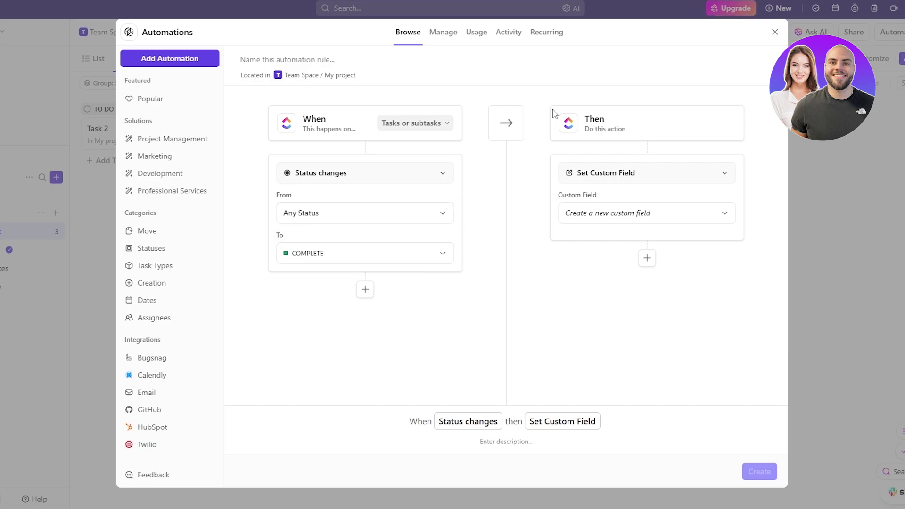
Look through the available actions for the automation and search them for "relation".
drag(585, 129, 616, 129)
click(636, 178)
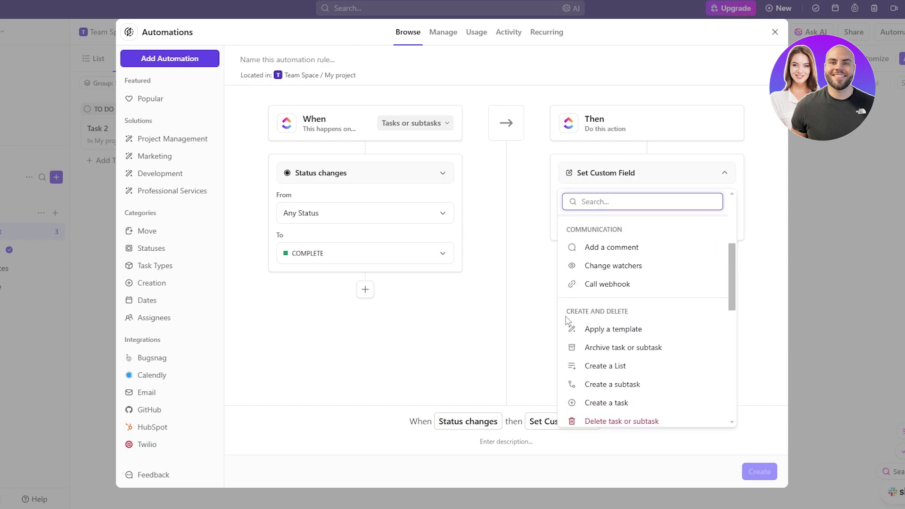
scroll(617, 311, down, 5)
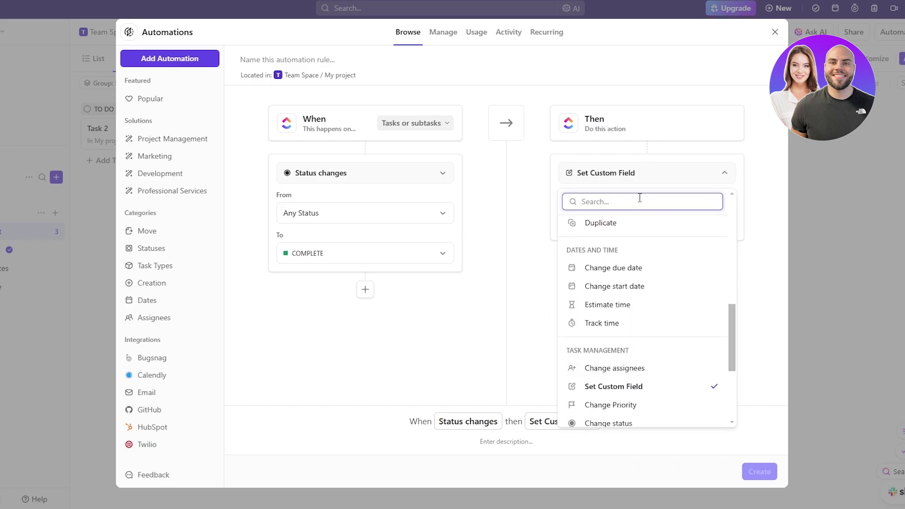
text(relation)
key(ctrl+a)
key(BackSpace)
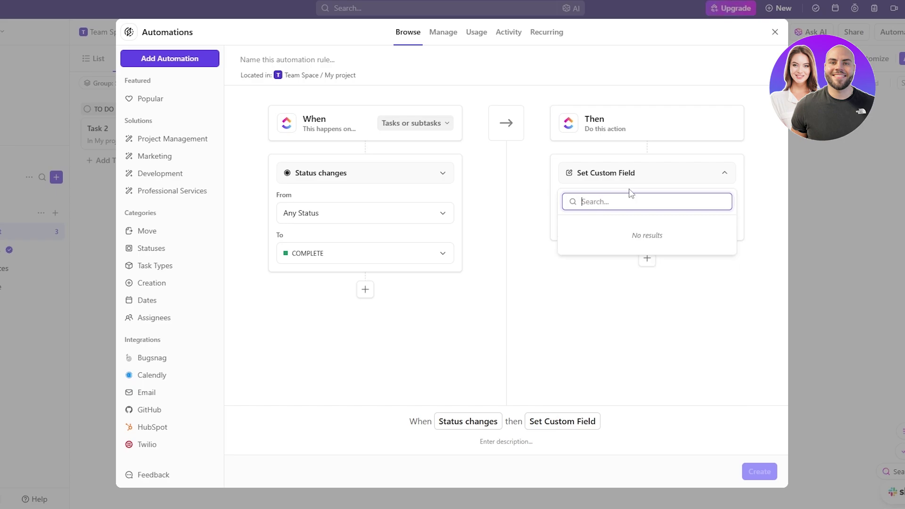
scroll(621, 301, down, 3)
click(673, 179)
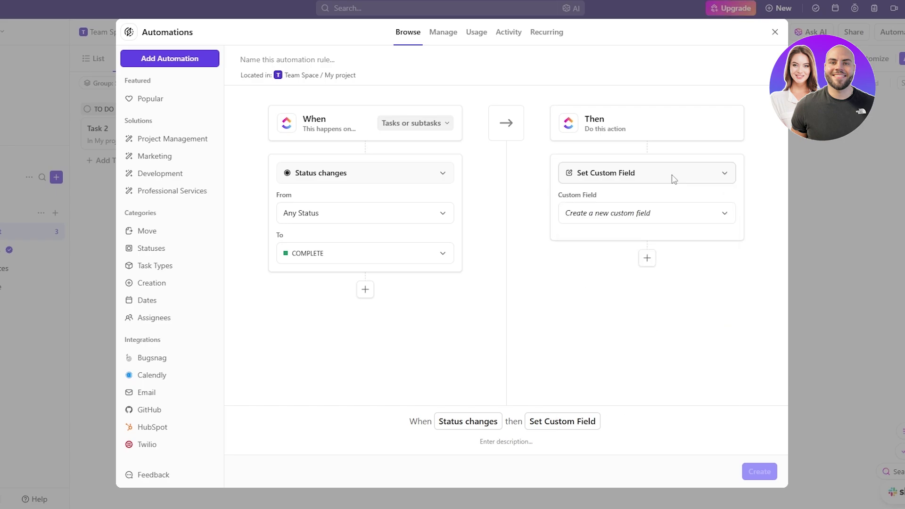
Try the Call webhook action for the automation, and look through the other action categories from Popular to Dates and Time.
click(673, 179)
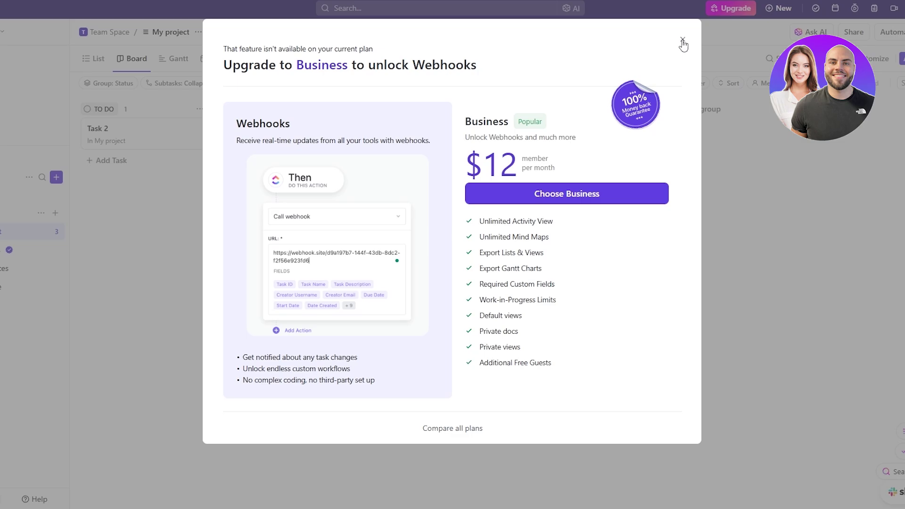
click(682, 37)
click(610, 180)
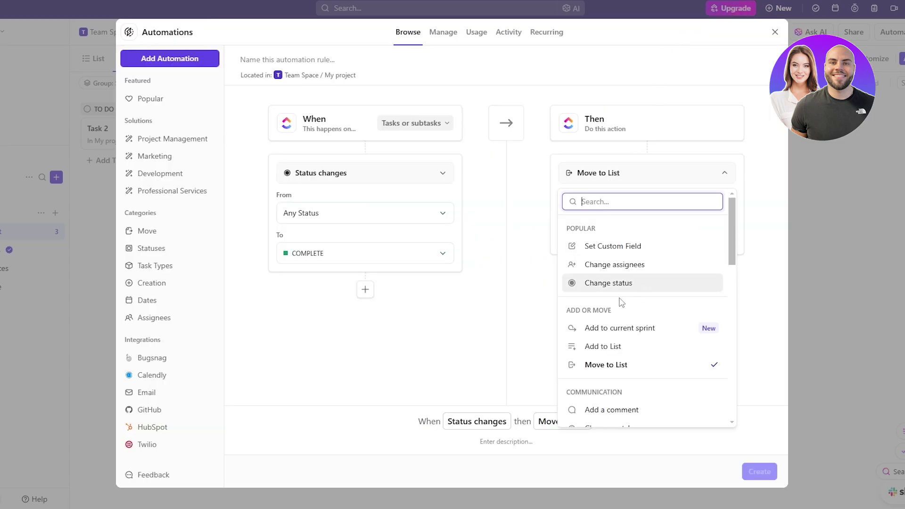
scroll(619, 315, down, 2)
scroll(613, 309, down, 1)
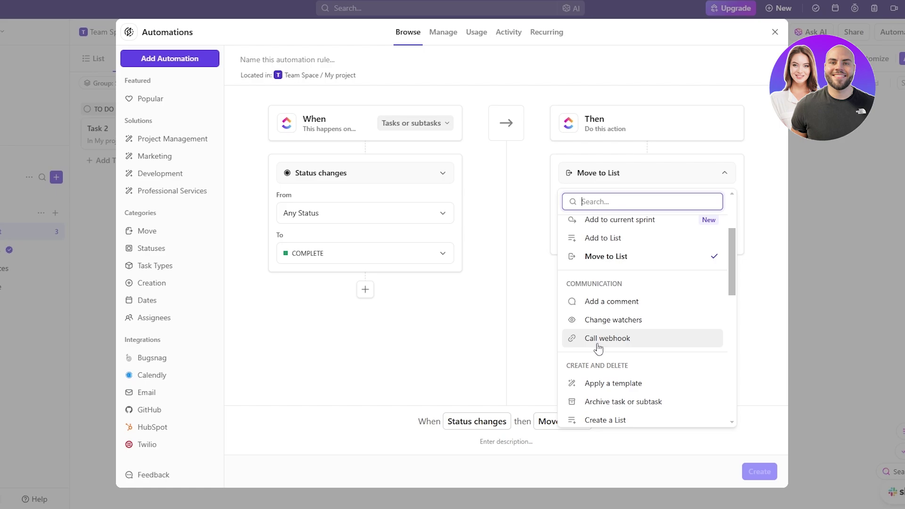
scroll(597, 349, down, 2)
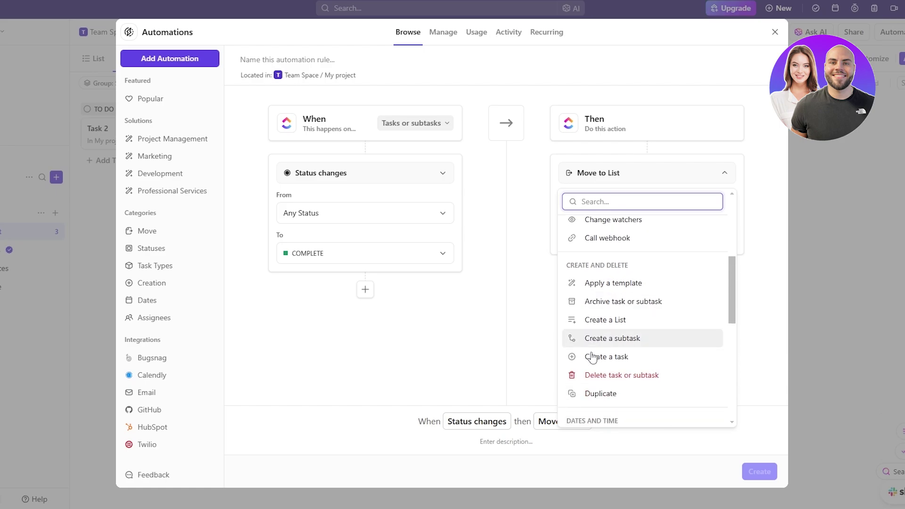
scroll(634, 382, down, 2)
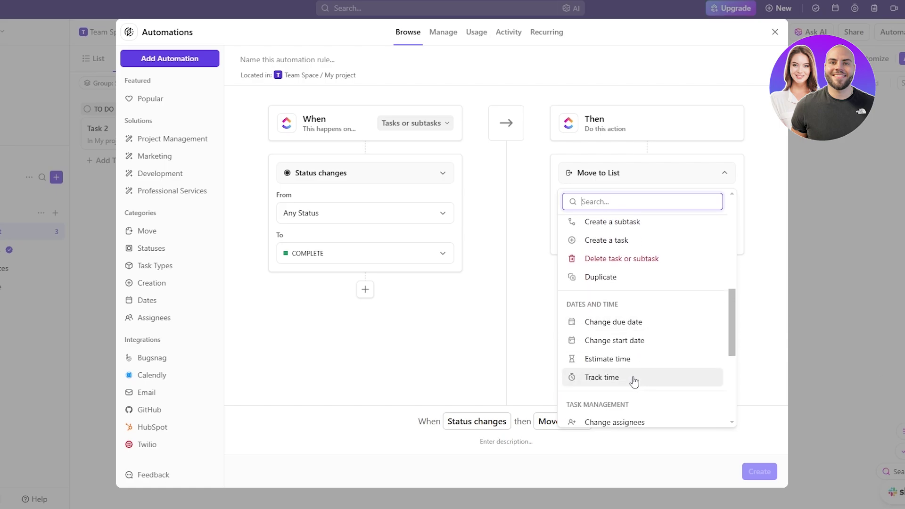
scroll(634, 382, down, 2)
Try to switch the automation to an action that uses automated integrations, and dismiss the upgrade offer.
click(626, 380)
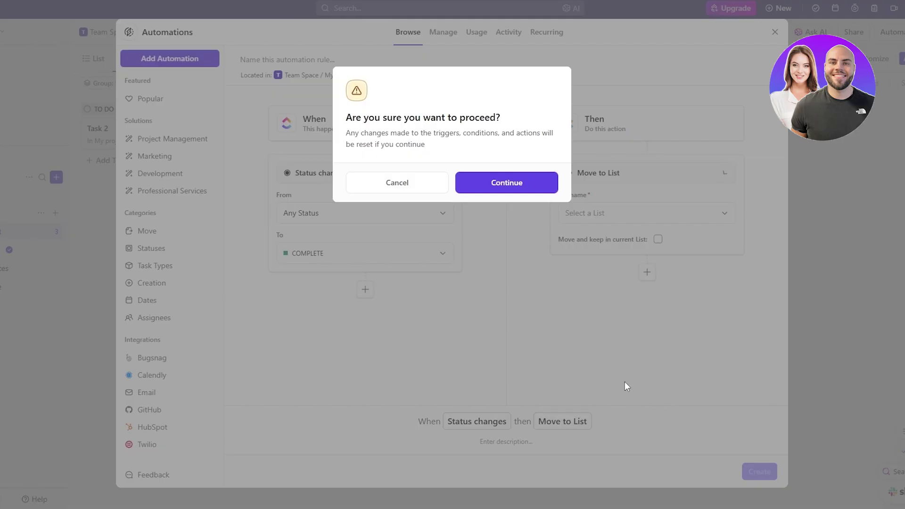
click(480, 187)
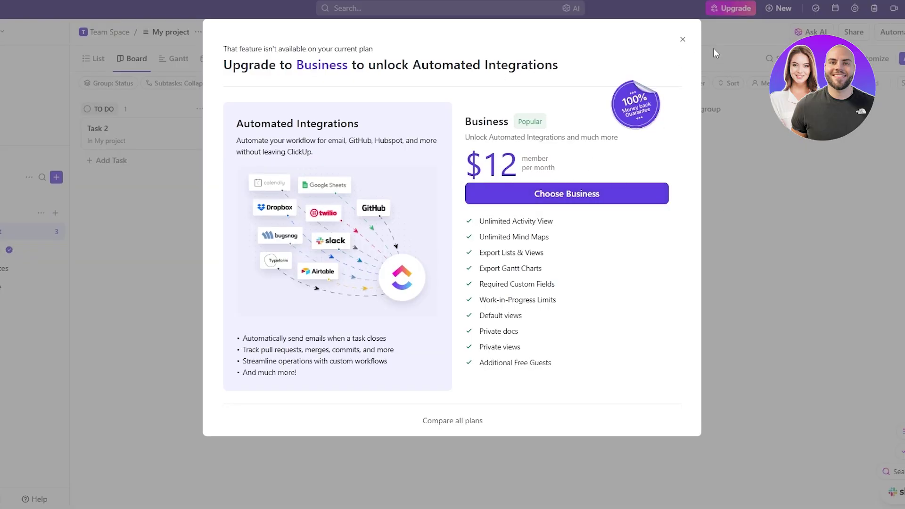
click(683, 39)
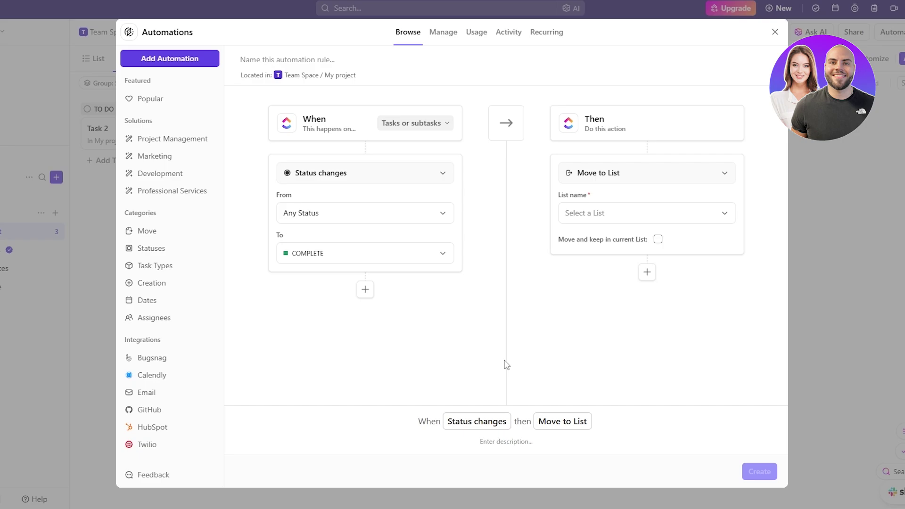
Check which lists the Move to List action can target, and look through the available actions again.
click(611, 218)
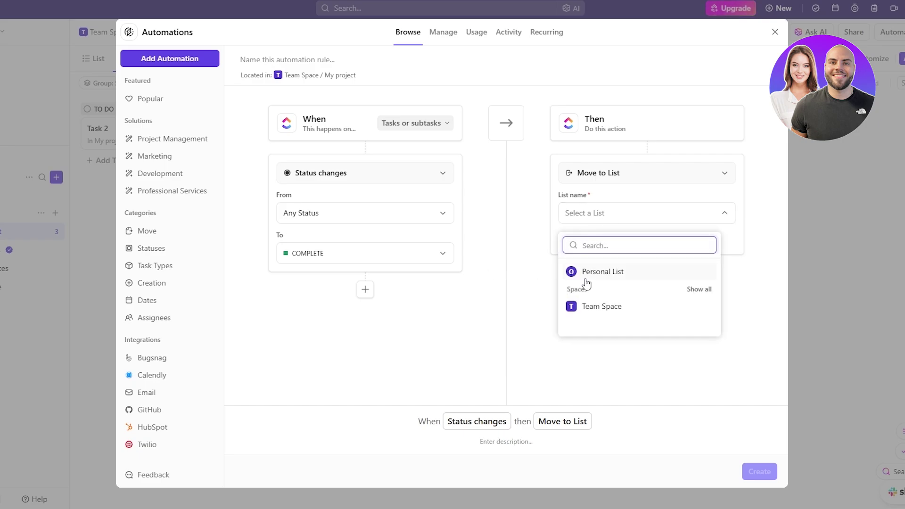
click(608, 218)
click(652, 175)
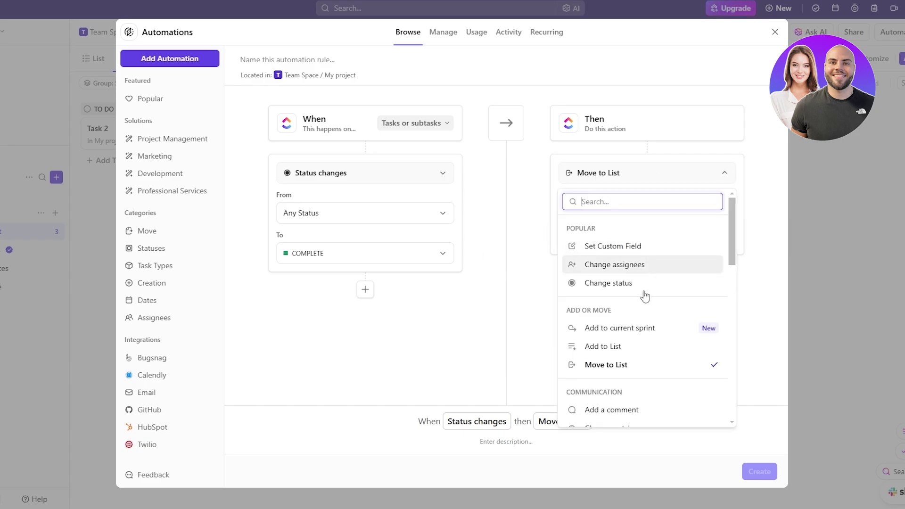
scroll(646, 298, down, 1)
scroll(652, 298, down, 5)
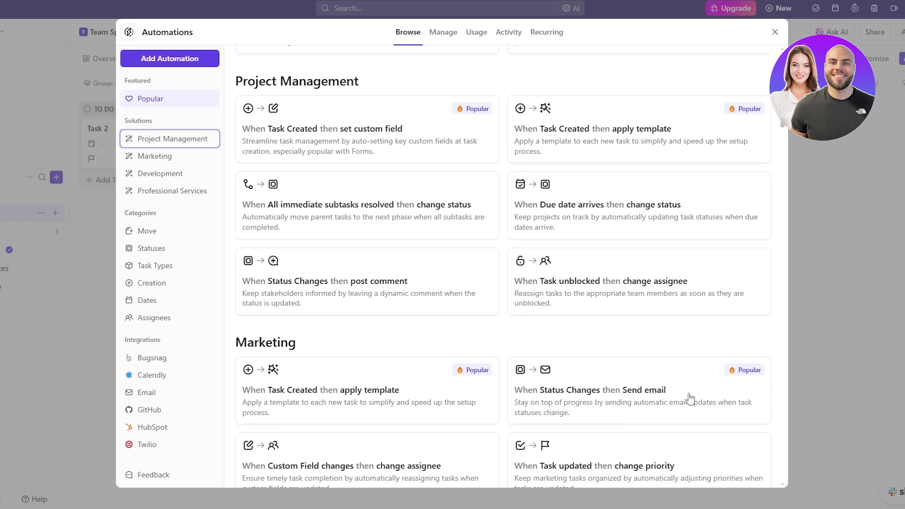
Start a Team Space automation from the Due date arrives then change status template, setting its status to NEEDS REVIEW.
scroll(622, 344, down, 2)
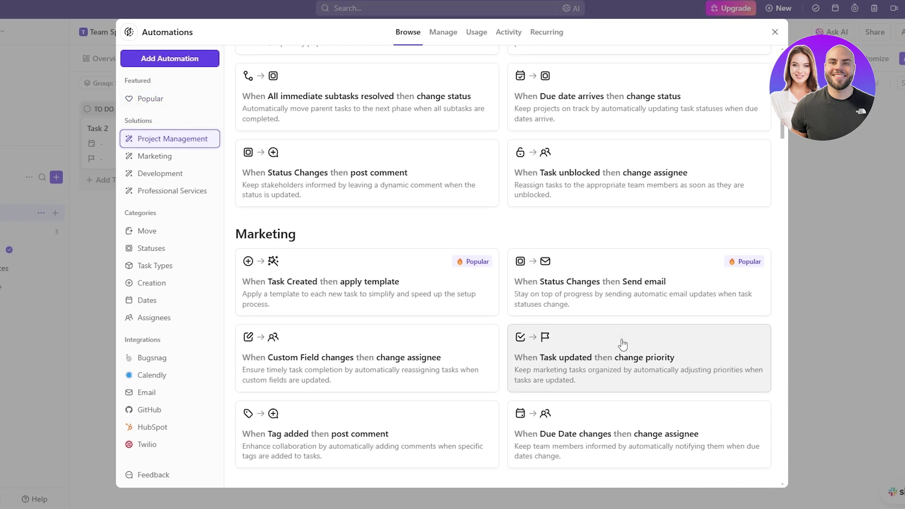
scroll(403, 367, up, 3)
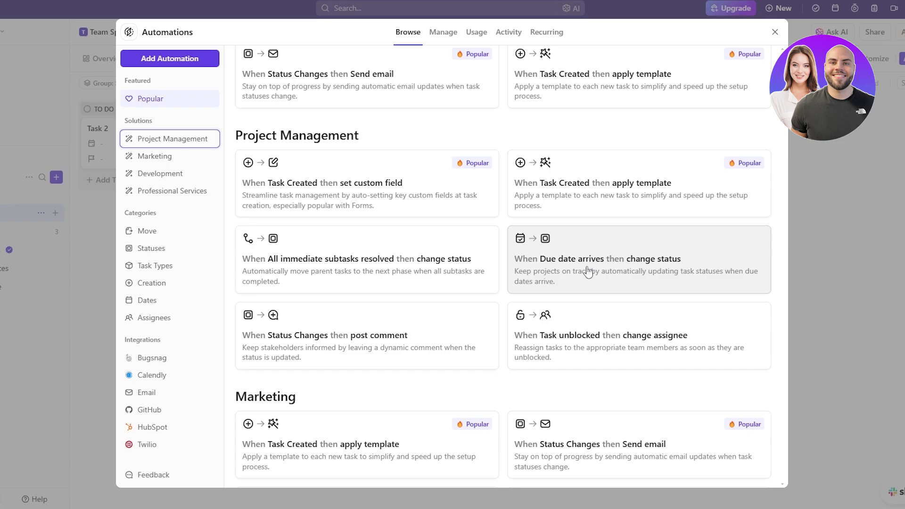
click(618, 271)
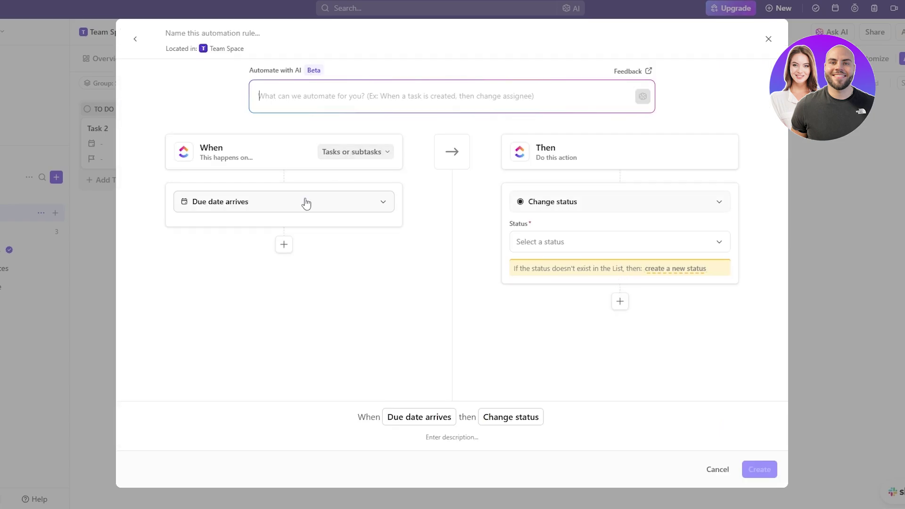
click(563, 202)
click(561, 201)
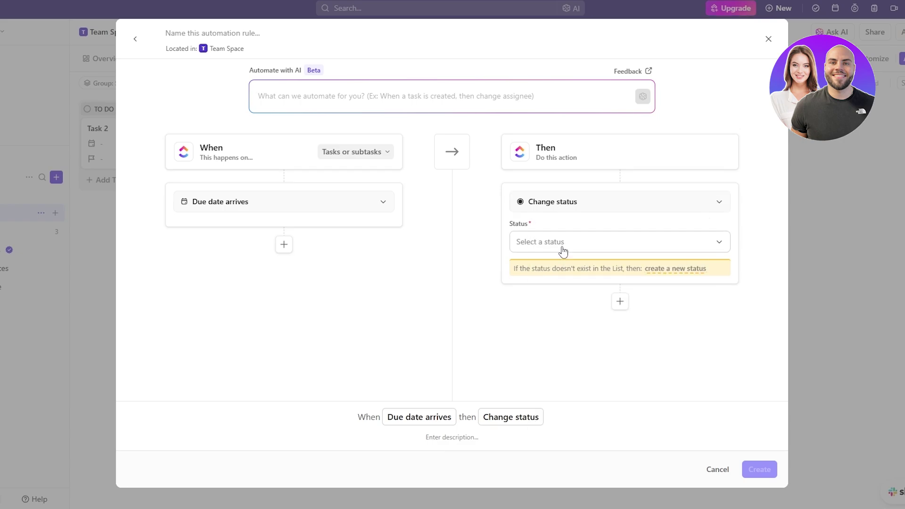
click(562, 248)
click(538, 367)
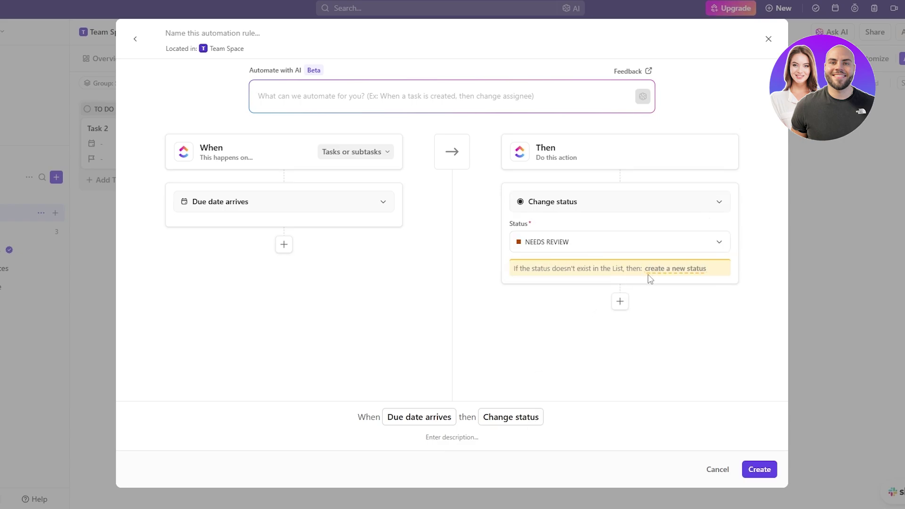
Check the fallback options for a status missing from the List, and create the automation.
click(680, 271)
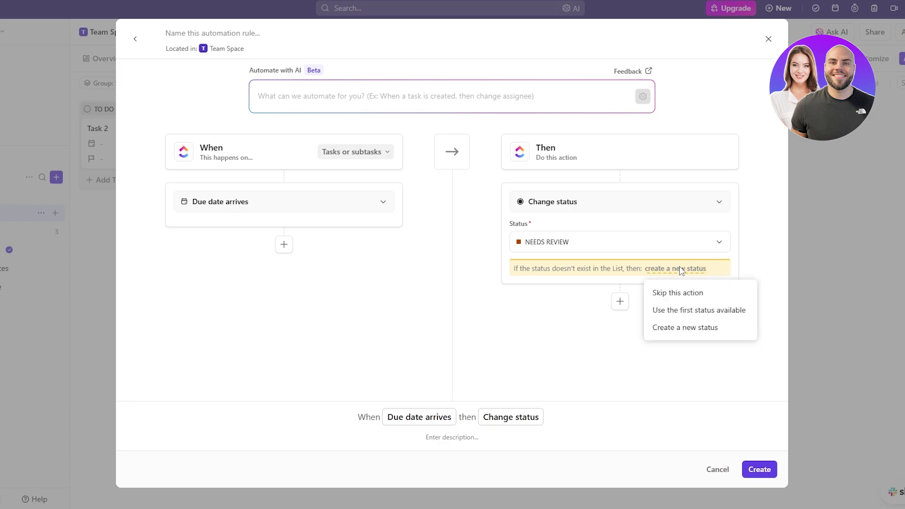
click(587, 341)
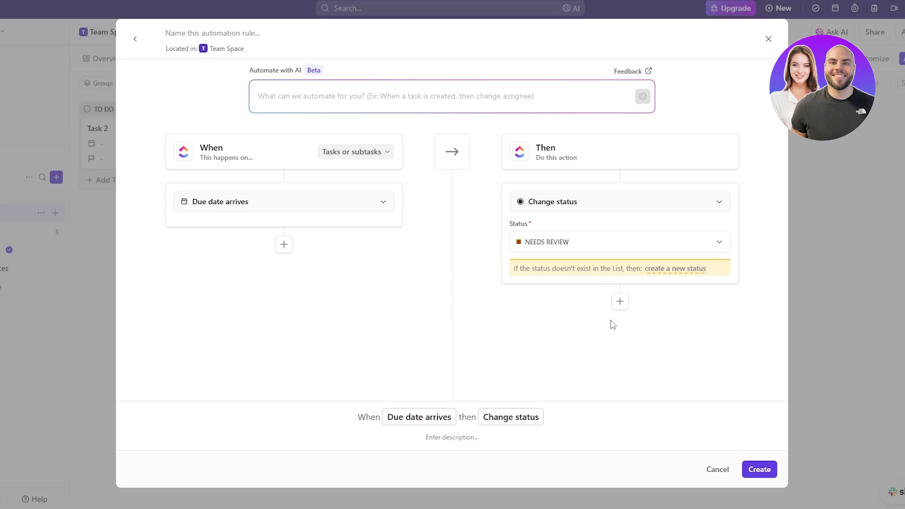
click(770, 471)
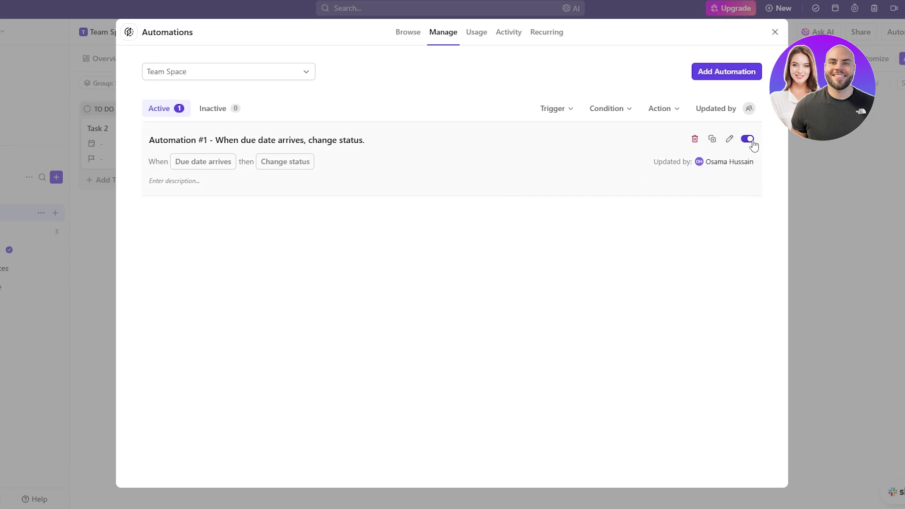
click(775, 32)
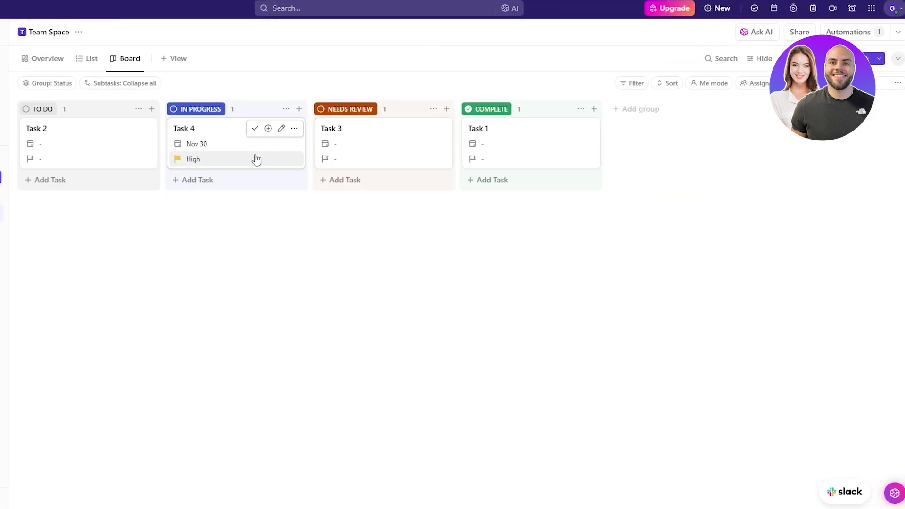
Set Task 2's due date to today, November 22, at 9:00 pm and reload the Team Space board.
click(56, 144)
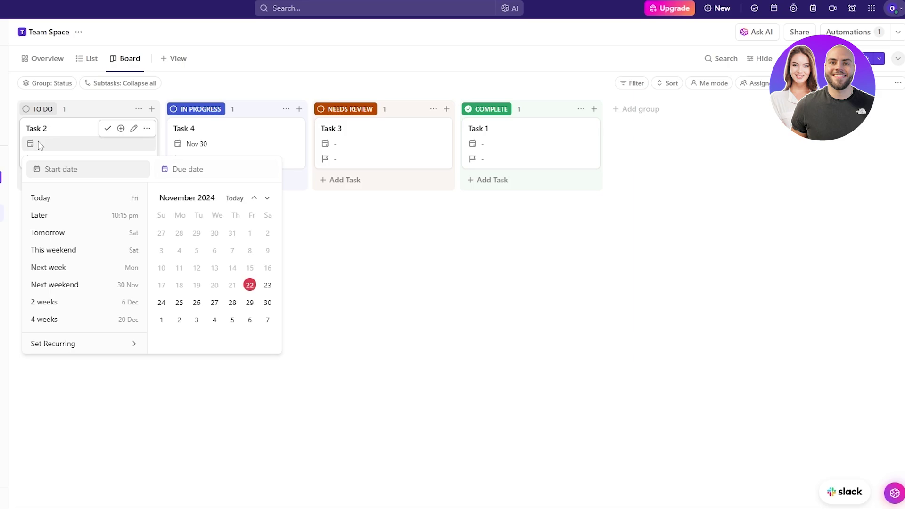
click(250, 285)
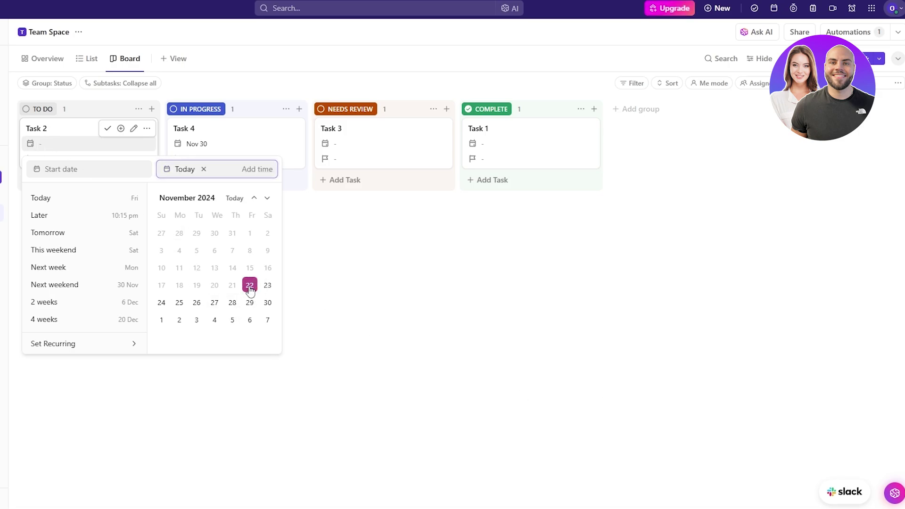
click(252, 168)
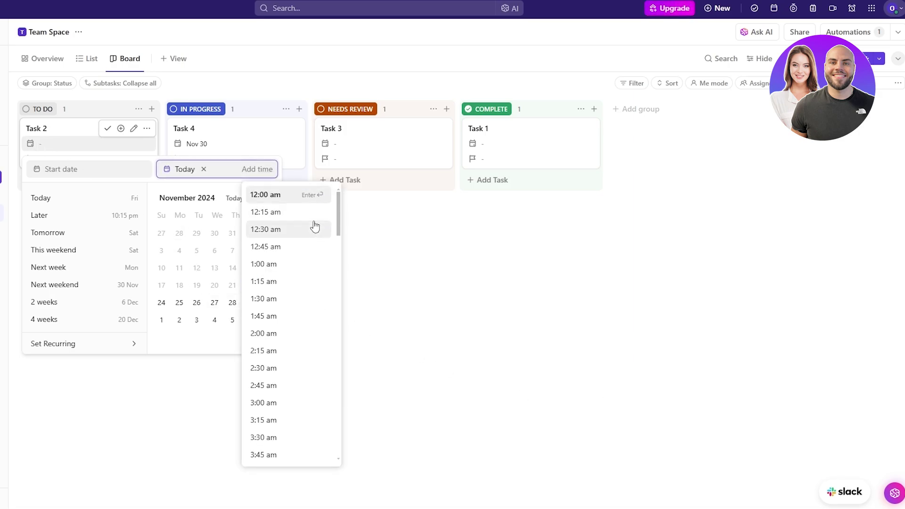
scroll(321, 304, down, 20)
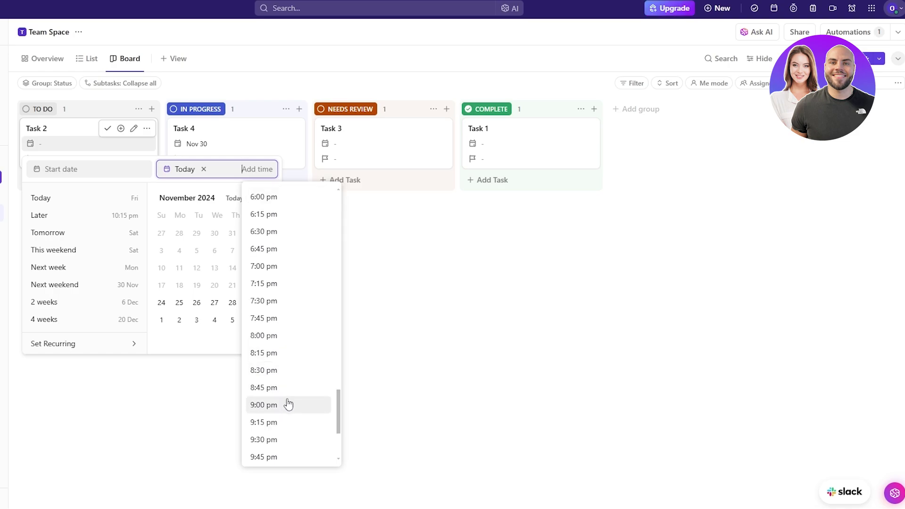
click(289, 405)
click(99, 169)
click(389, 306)
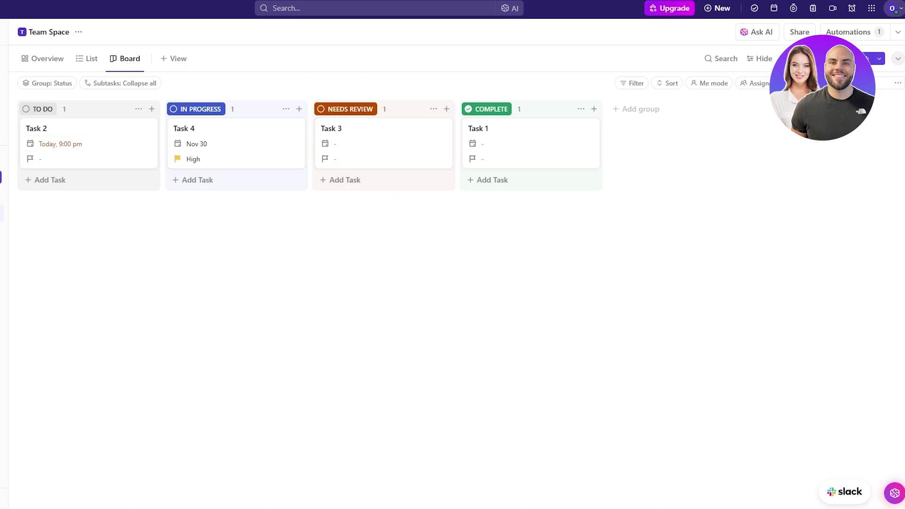
key(F5)
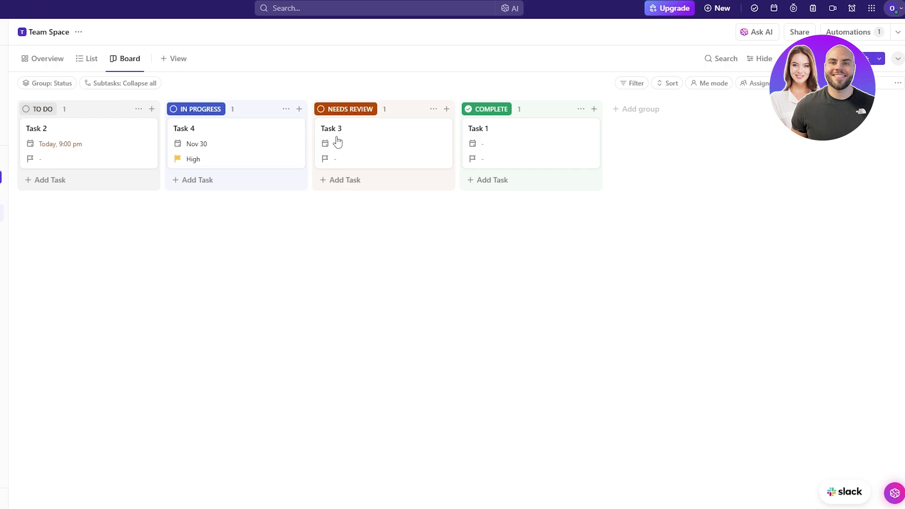
View the upgrade plans and their prices, starting with the Unlimited plan.
click(665, 9)
scroll(489, 70, down, 1)
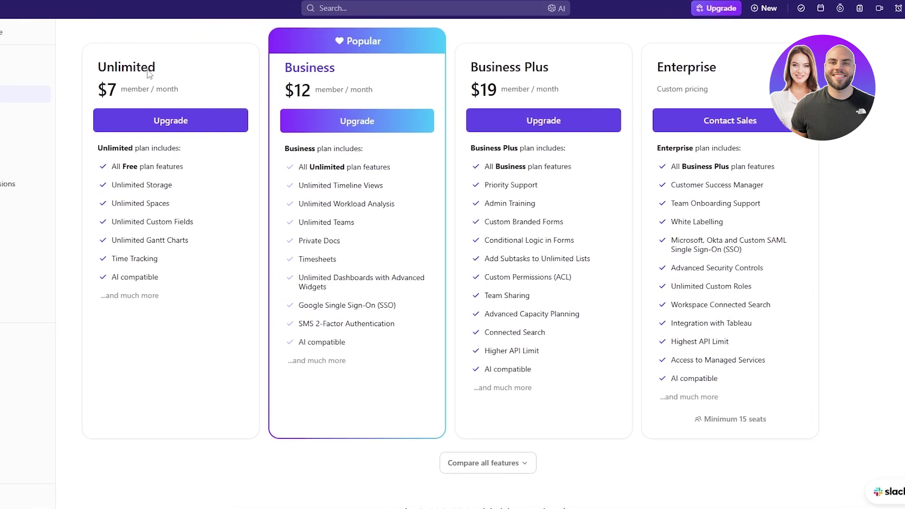
drag(118, 95, 190, 85)
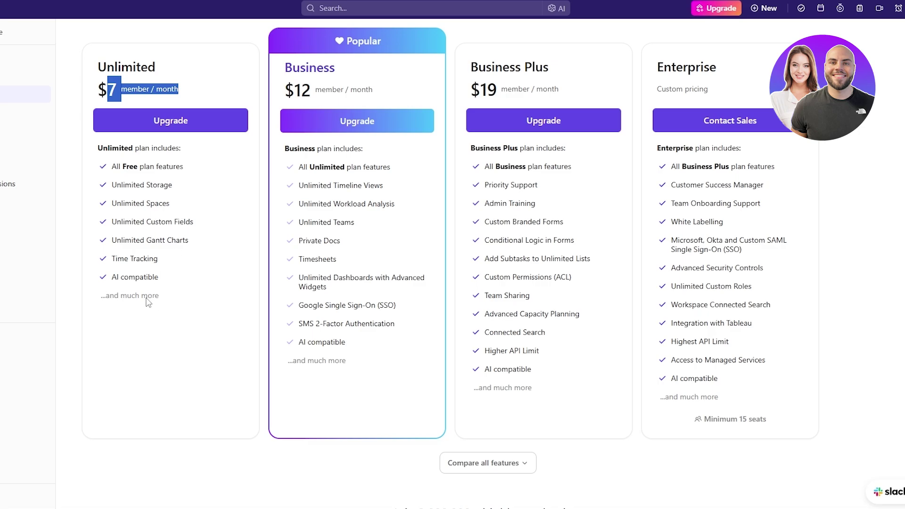
scroll(143, 304, down, 5)
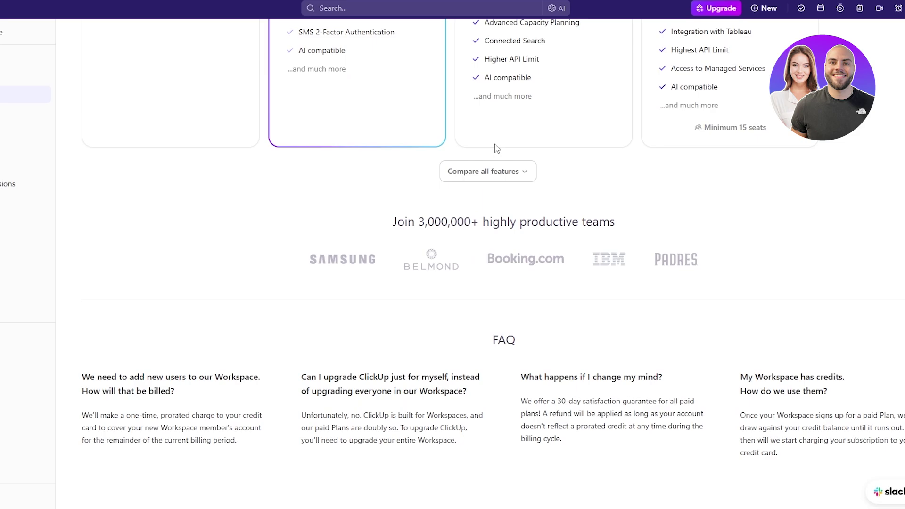
Compare all plan features, examining Views, Reporting and the Integrations rows for native integrations, Time Tracking and Zapier.
click(448, 179)
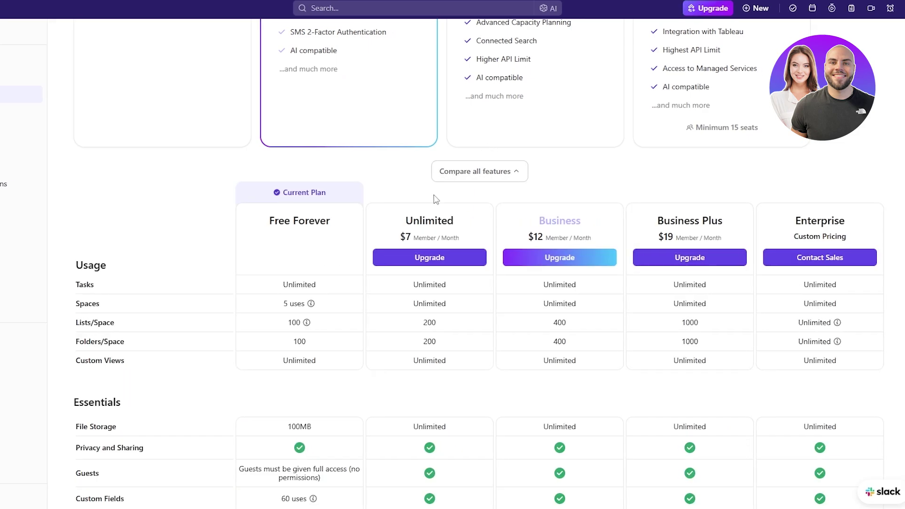
scroll(435, 200, down, 8)
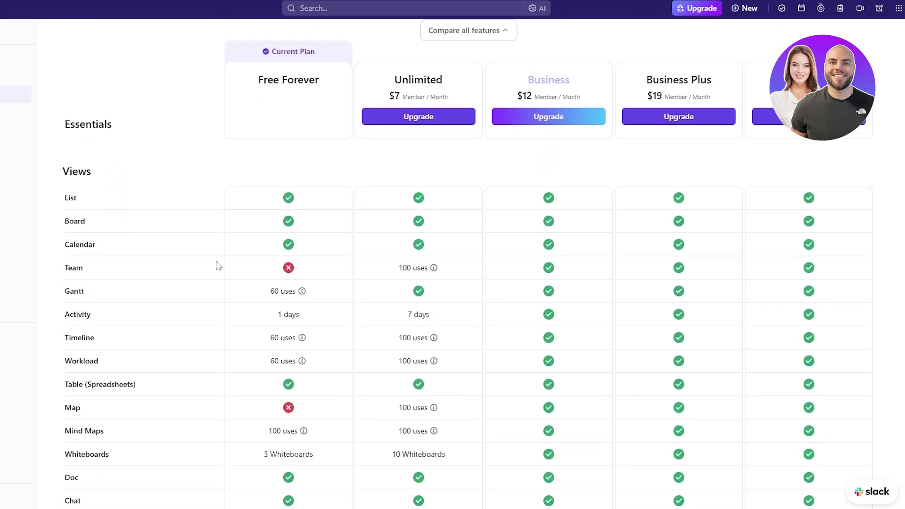
scroll(200, 277, down, 15)
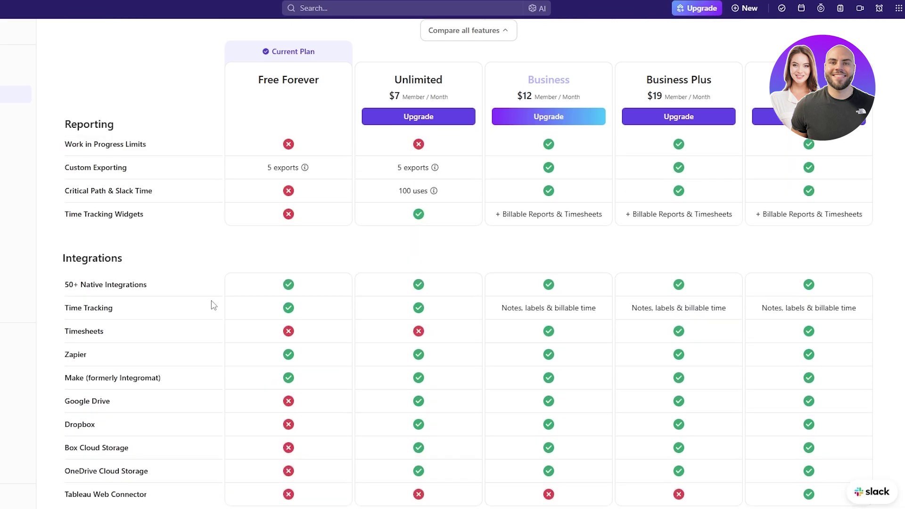
scroll(189, 290, down, 1)
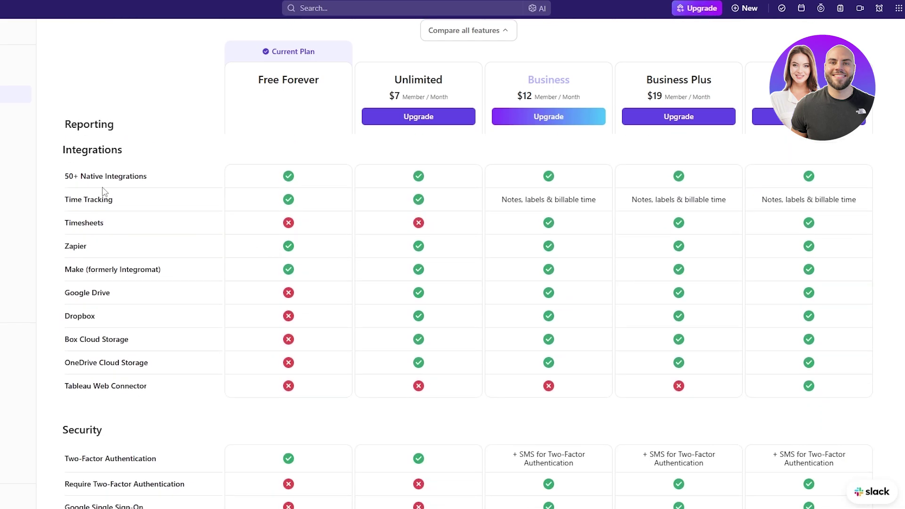
drag(87, 178, 158, 179)
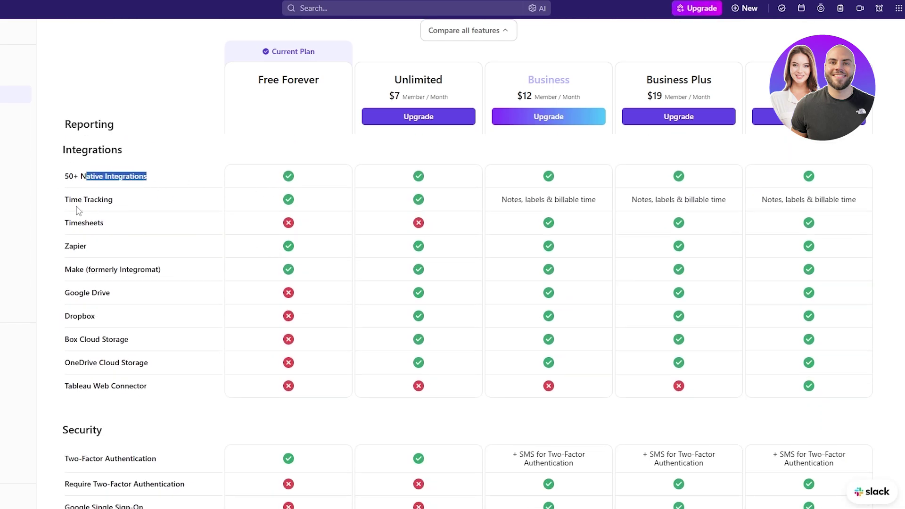
drag(81, 200, 108, 201)
click(79, 250)
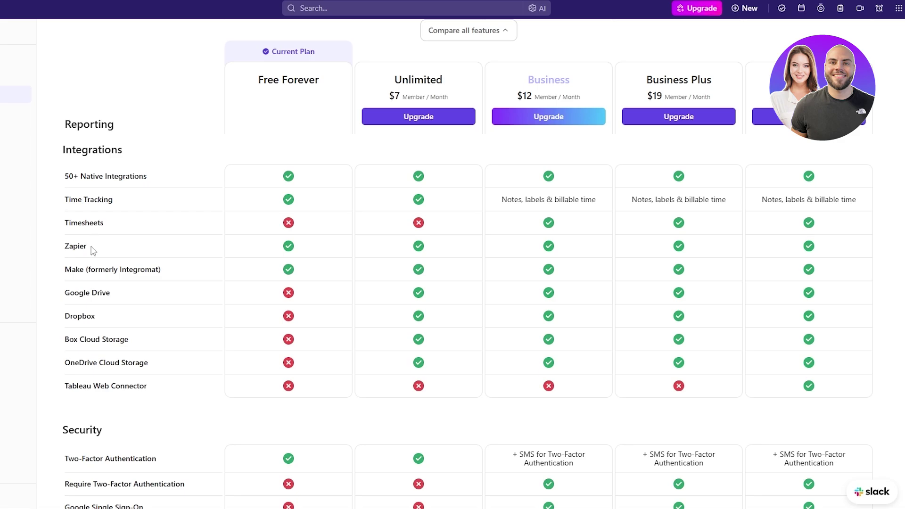
Examine the Google Drive integration row and the Security rows of the plan comparison, including Two-Factor Authentication.
drag(81, 269, 83, 292)
scroll(113, 324, down, 2)
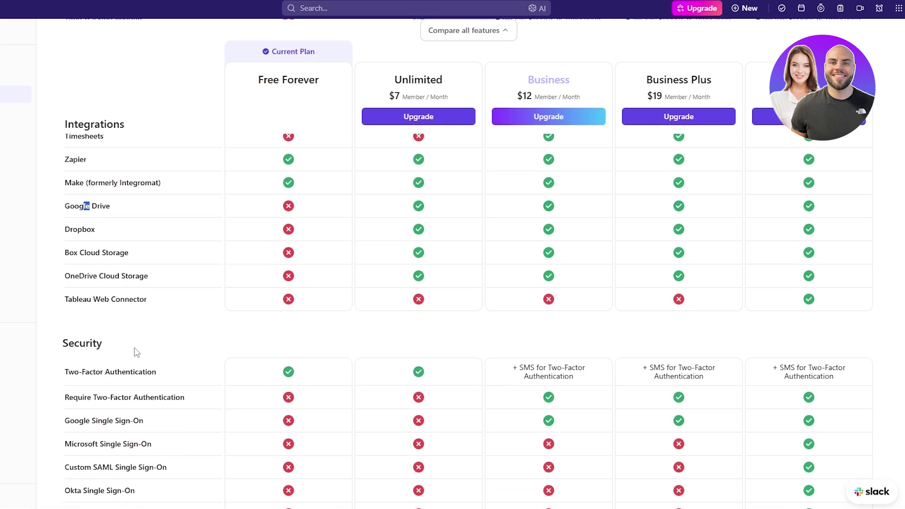
drag(100, 355, 125, 352)
scroll(156, 338, down, 10)
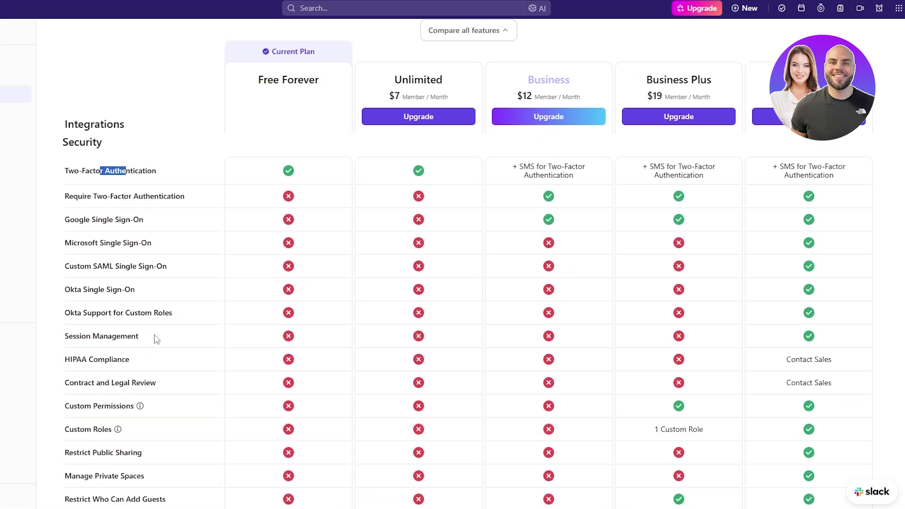
Compare the Automation Options under Customization for the Free Forever and Business plans.
scroll(264, 258, up, 15)
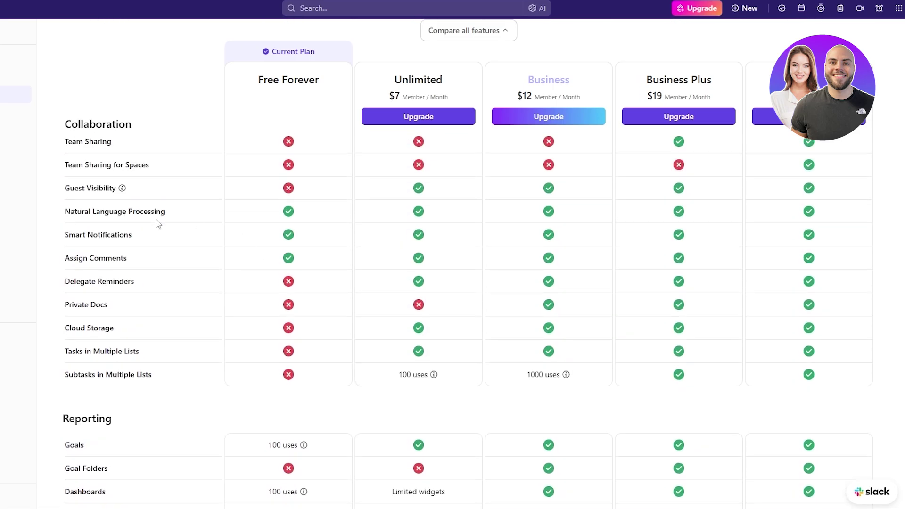
scroll(158, 224, up, 12)
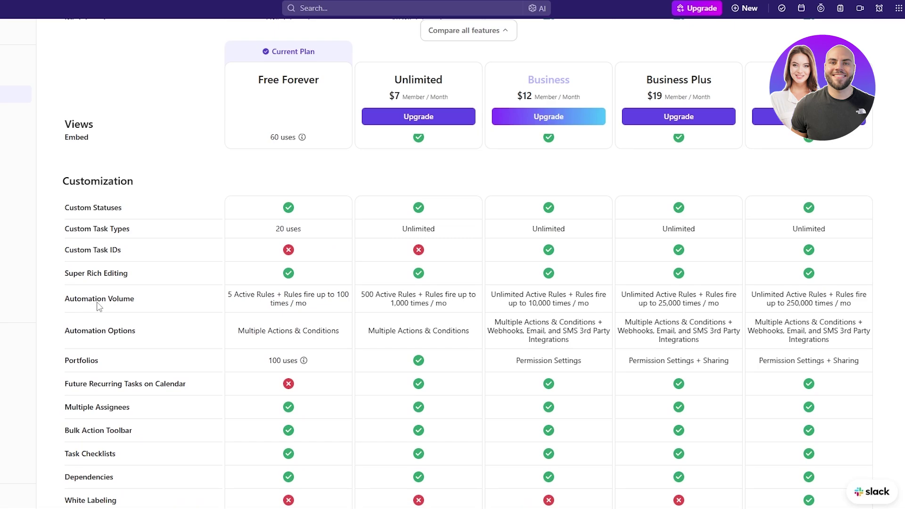
drag(96, 332, 110, 331)
drag(280, 331, 311, 337)
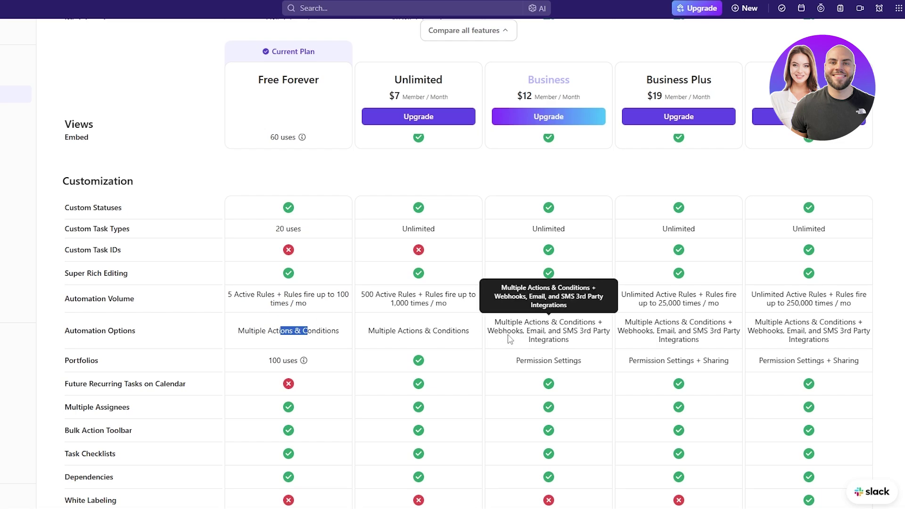
drag(508, 336, 580, 342)
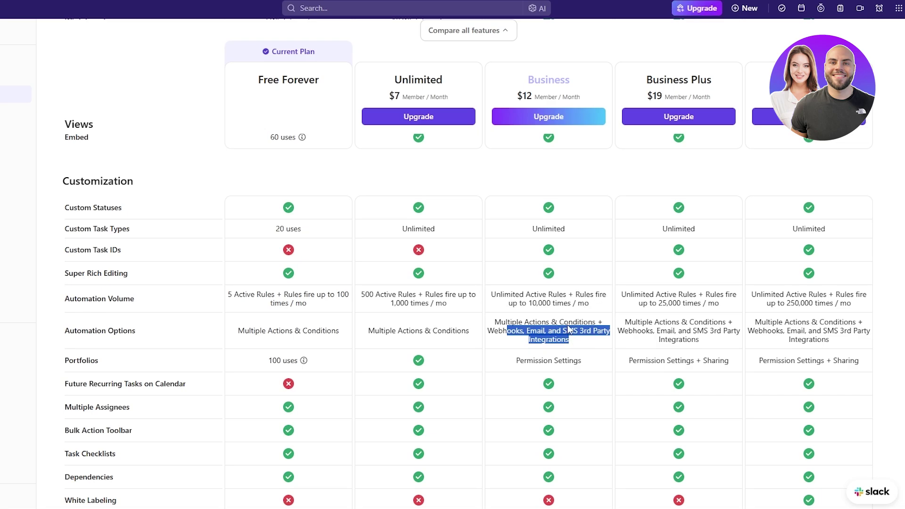
Compare the monthly member prices of the Unlimited, Business and Business Plus plans at the head of the comparison table.
scroll(568, 250, up, 15)
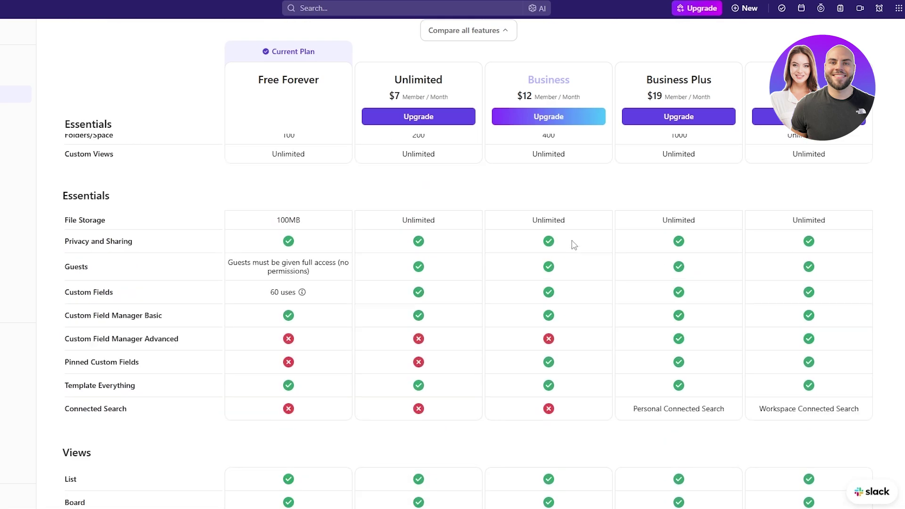
scroll(572, 247, down, 3)
drag(396, 220, 444, 223)
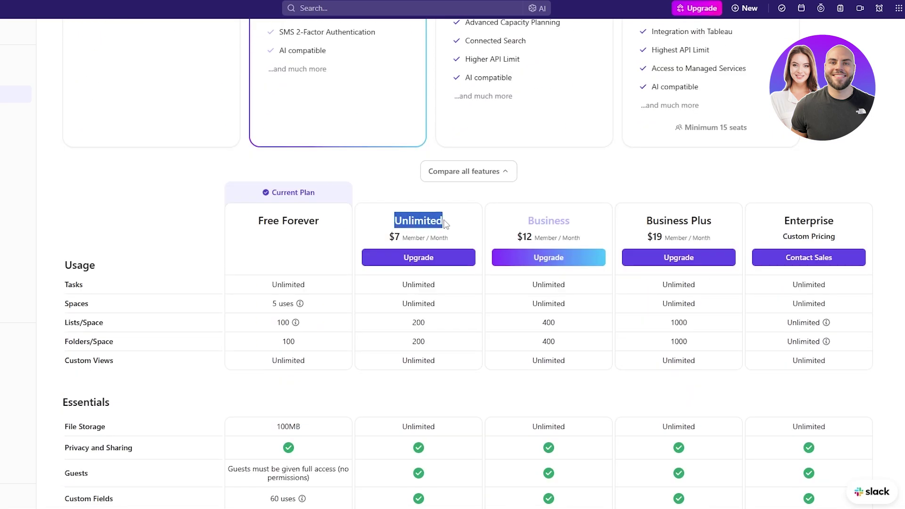
drag(395, 238, 420, 239)
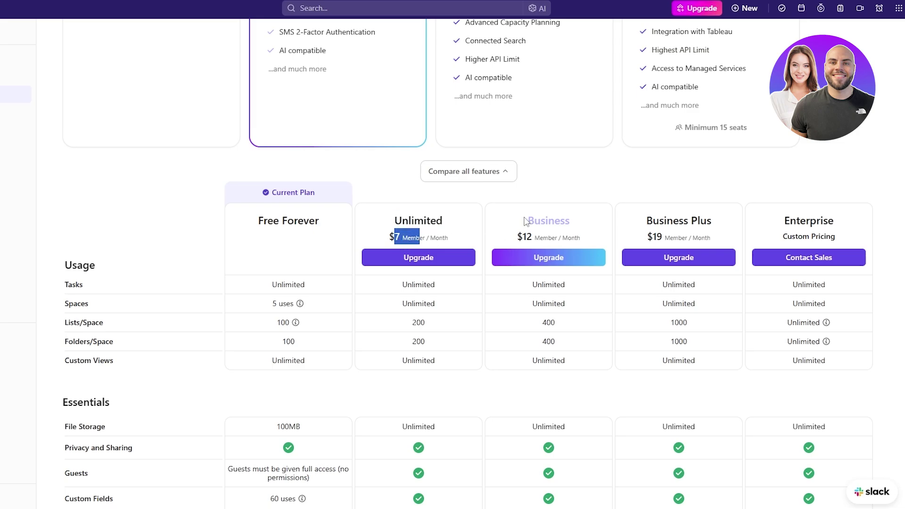
drag(525, 222, 713, 242)
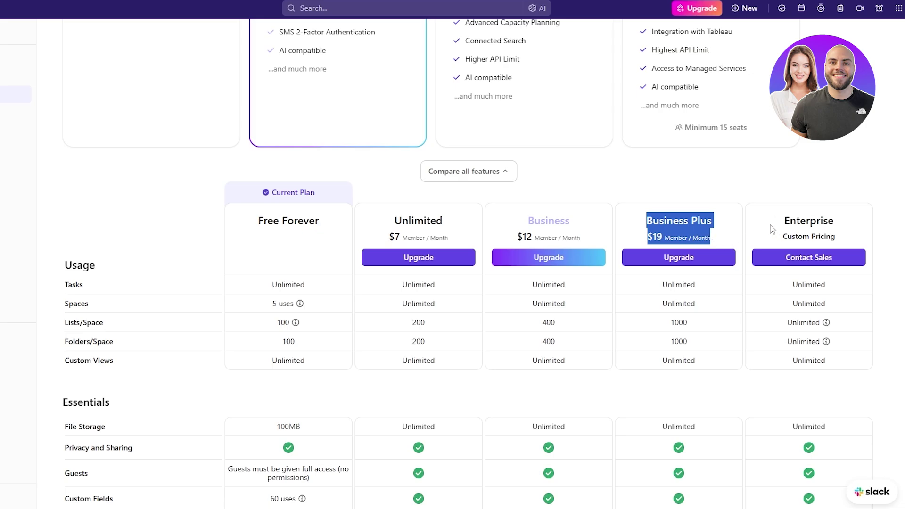
Examine the Usage limits and the File Storage row for the Free Forever, Unlimited and Business plans.
scroll(826, 274, down, 1)
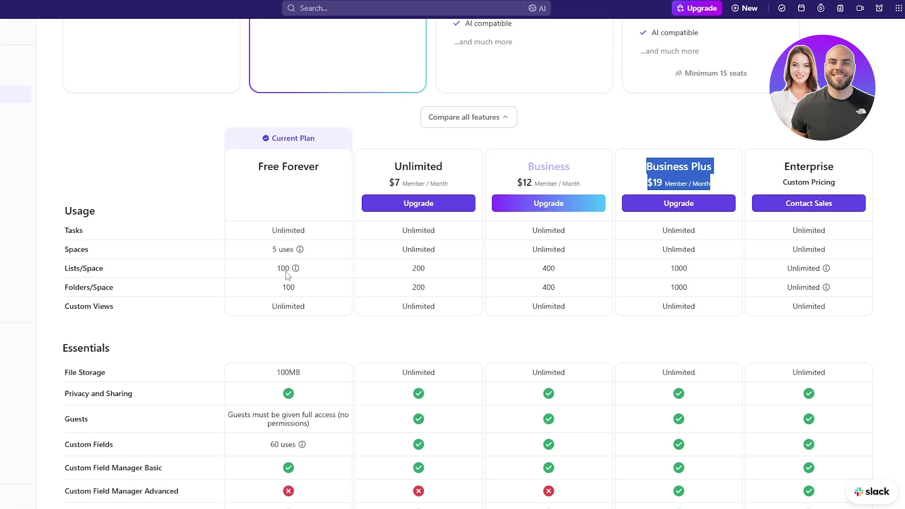
scroll(514, 287, down, 2)
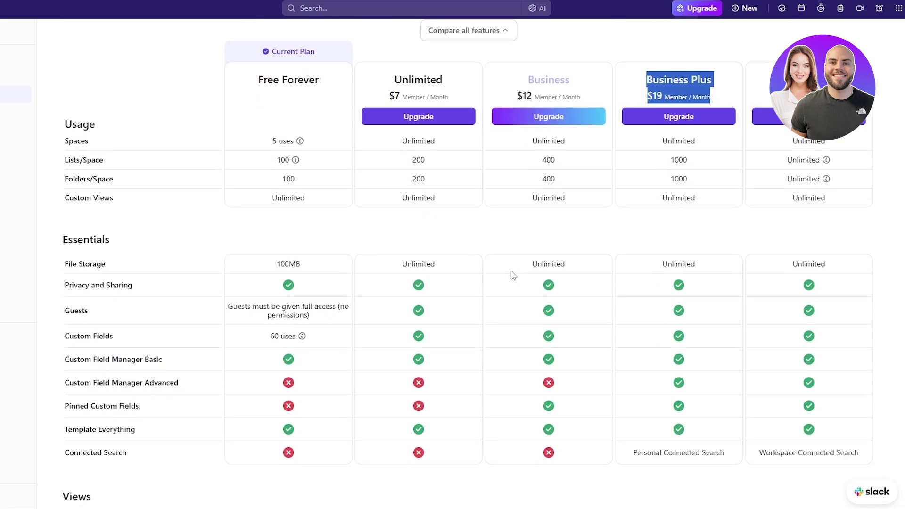
drag(65, 264, 93, 267)
drag(277, 264, 295, 265)
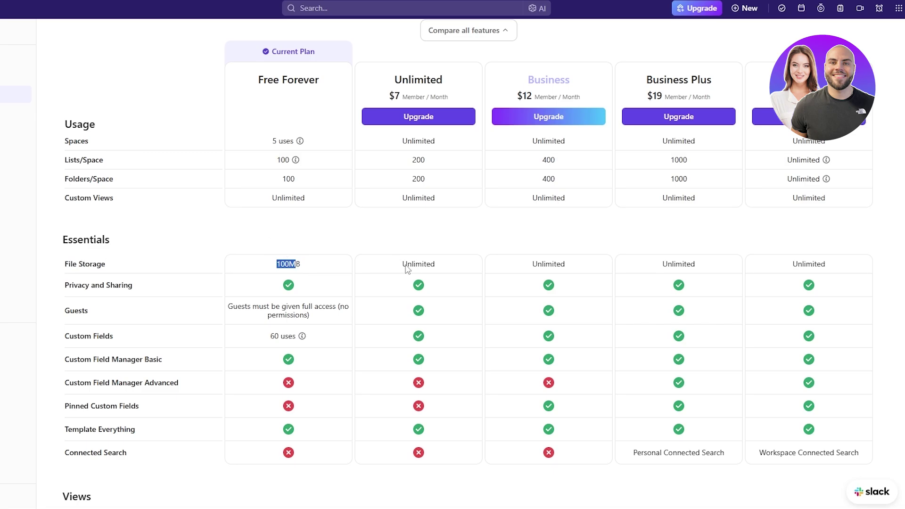
drag(402, 80, 459, 81)
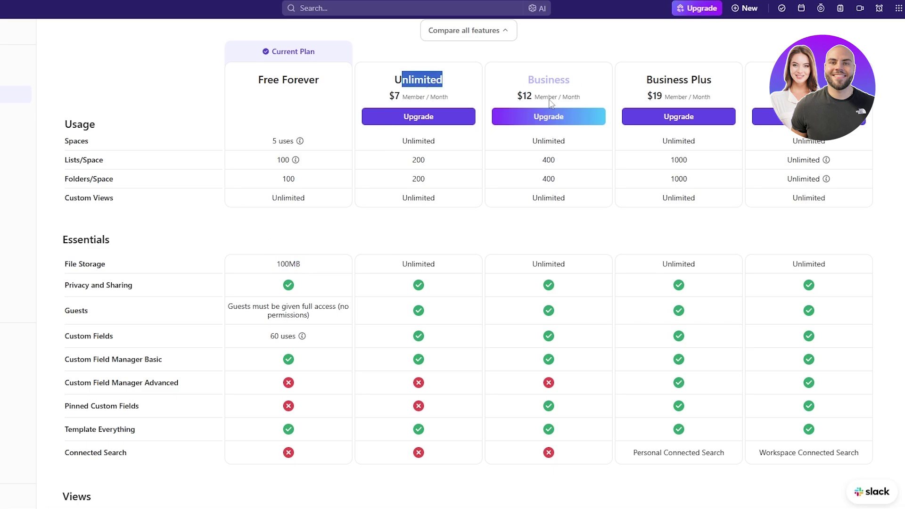
drag(520, 87, 546, 97)
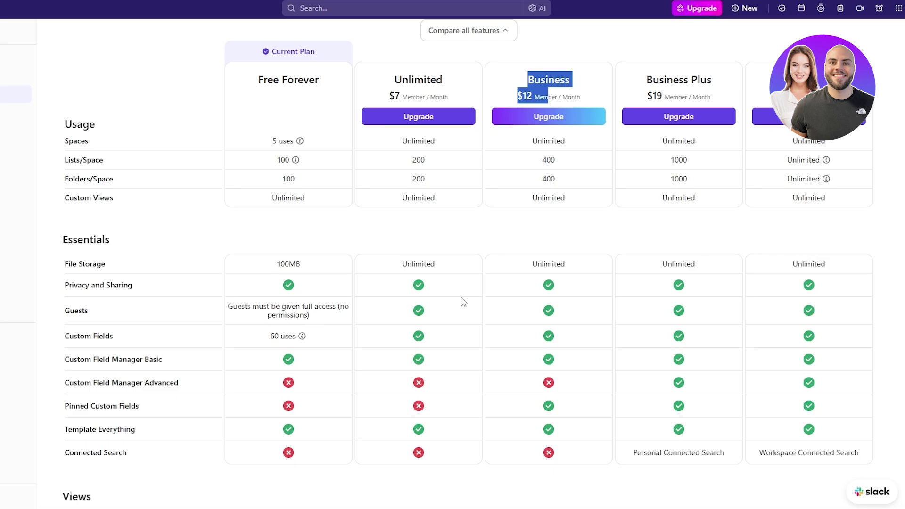
click(525, 82)
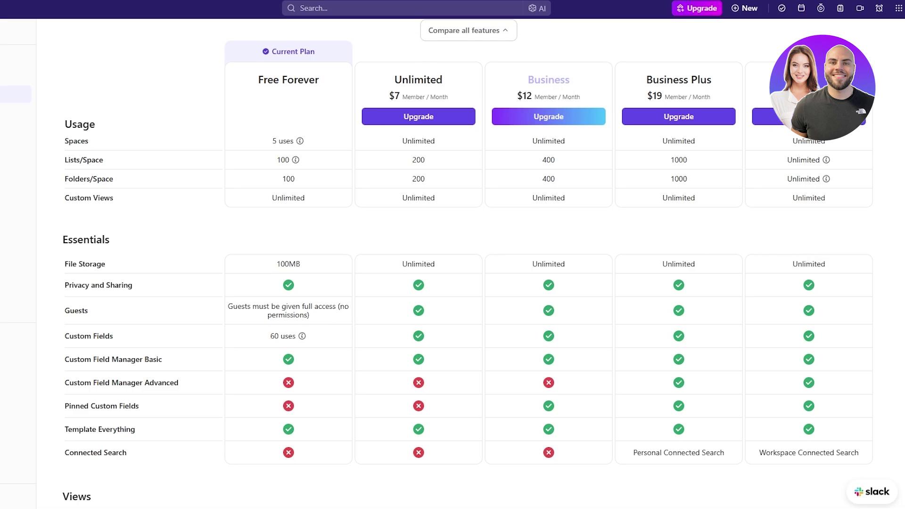
Look through the Views, Customization and Collaboration rows of the plan comparison down to Reporting.
scroll(858, 131, down, 18)
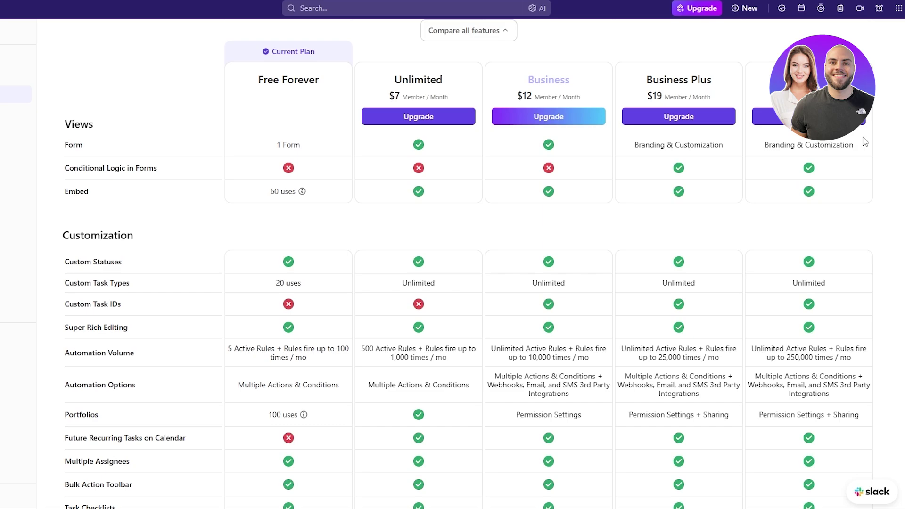
scroll(866, 141, down, 8)
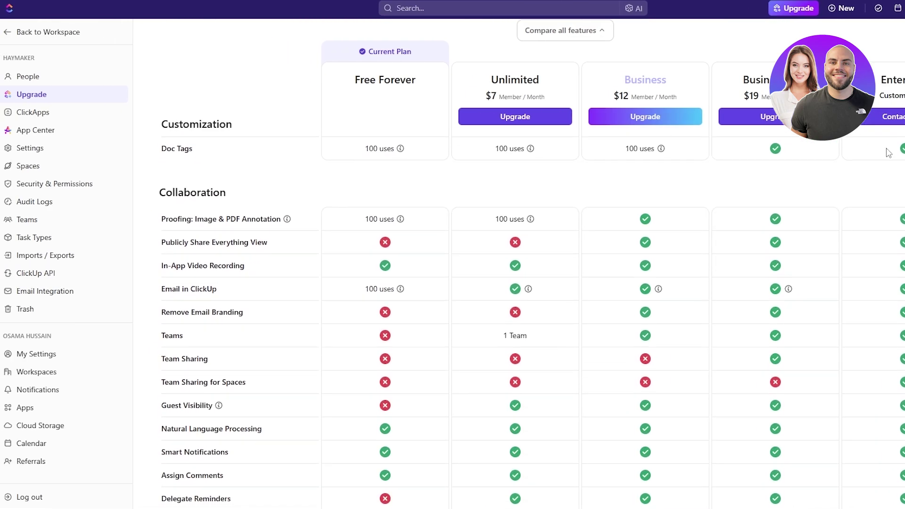
scroll(19, 111, down, 5)
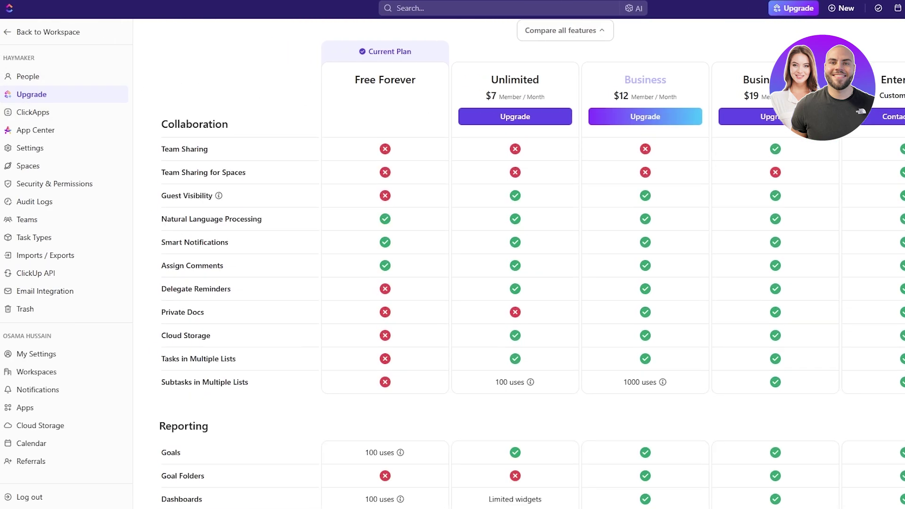
Browse the ClickApps available for the Haymaker workspace, and return to the Team Space board.
click(19, 112)
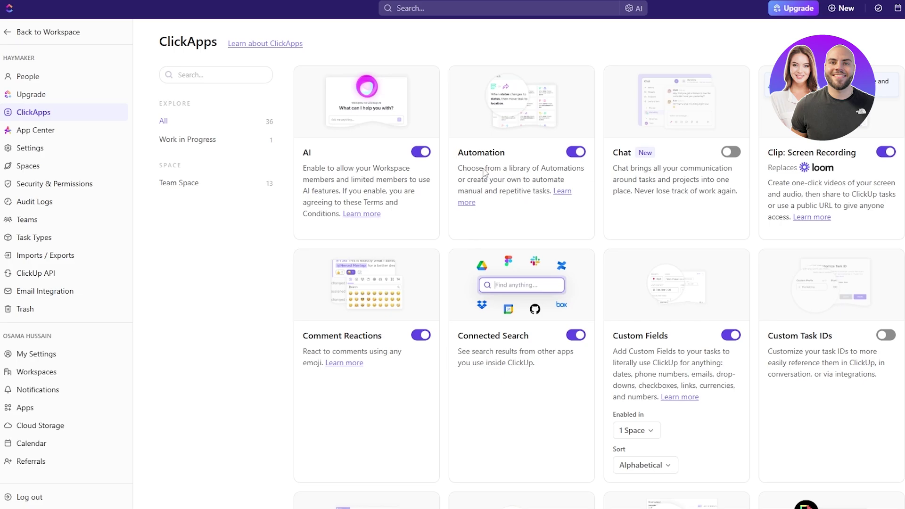
scroll(434, 167, down, 2)
scroll(434, 168, down, 5)
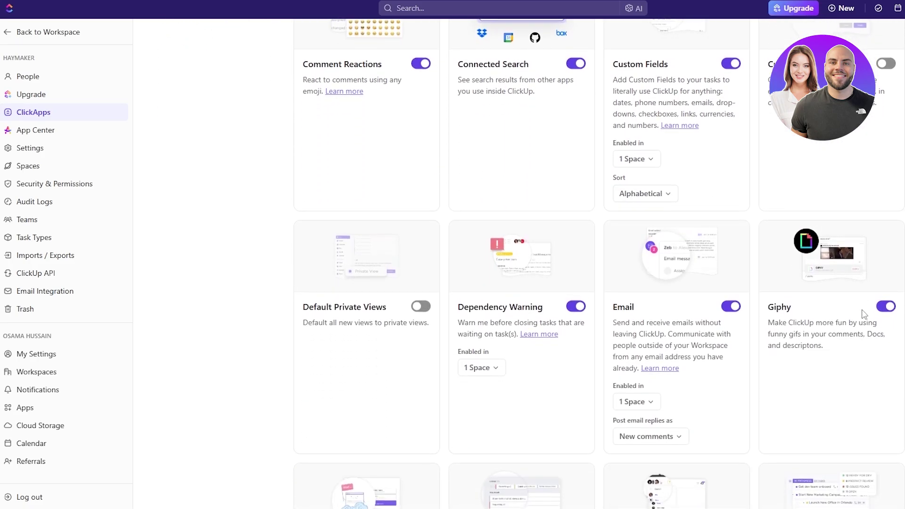
scroll(728, 321, down, 5)
scroll(503, 285, down, 5)
scroll(340, 315, up, 10)
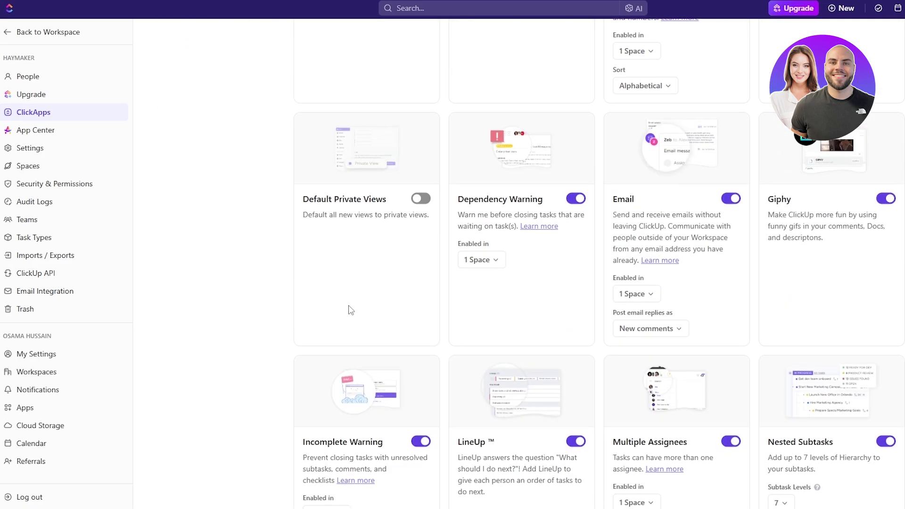
scroll(392, 368, up, 4)
scroll(392, 368, down, 5)
scroll(566, 232, up, 5)
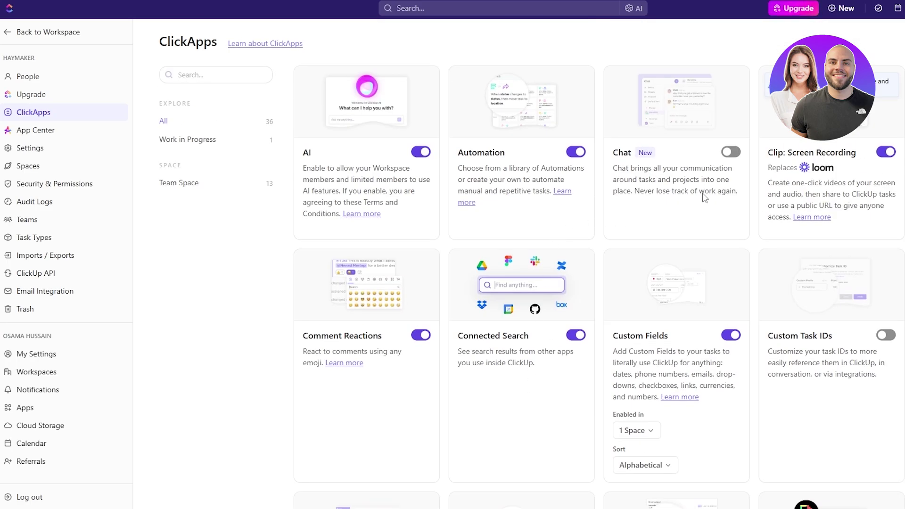
scroll(818, 279, down, 5)
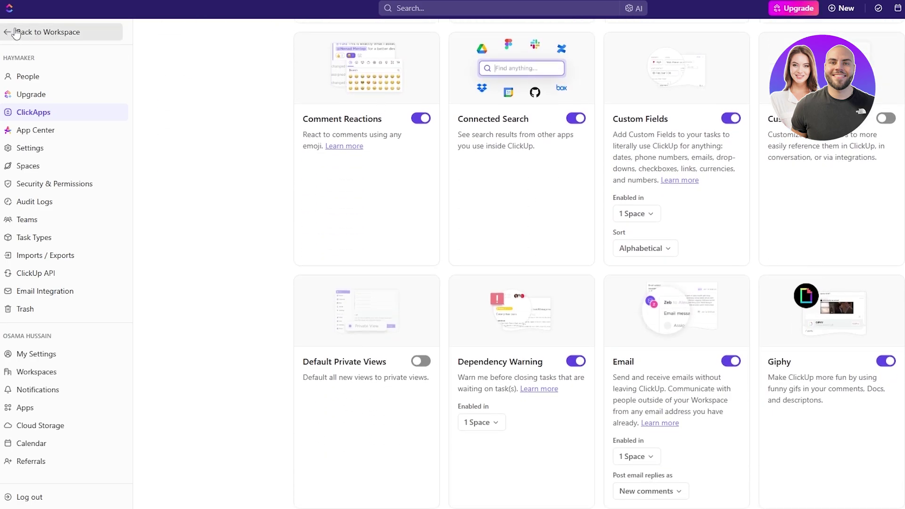
click(16, 33)
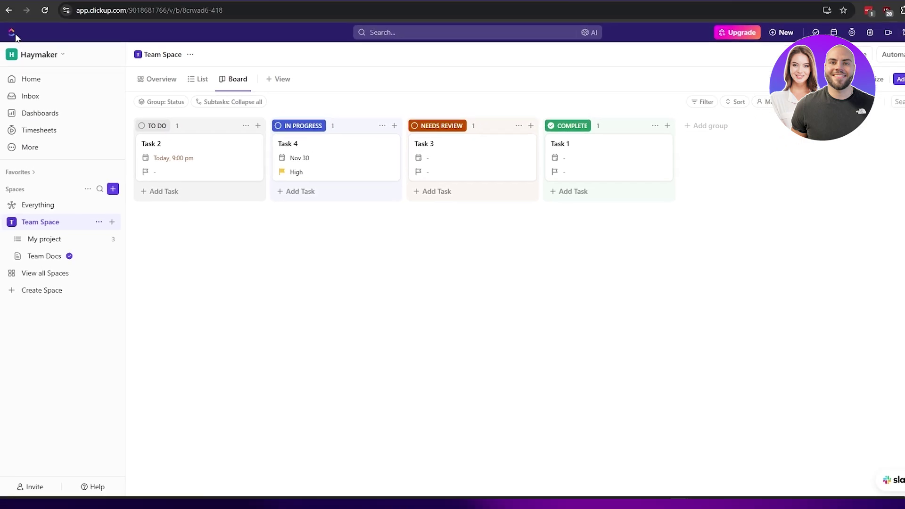